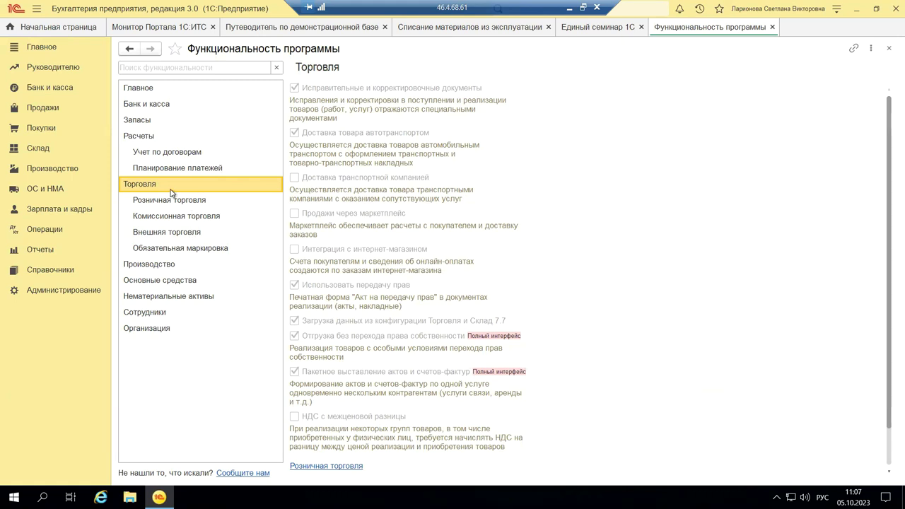
Review the accounting parameters page (Параметры учета) in the administration section and close it
left_click(51, 293)
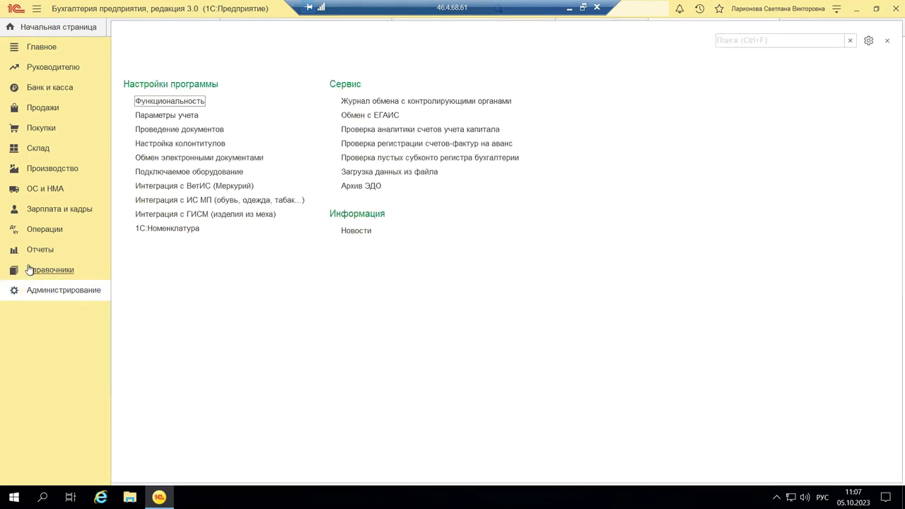
left_click(156, 115)
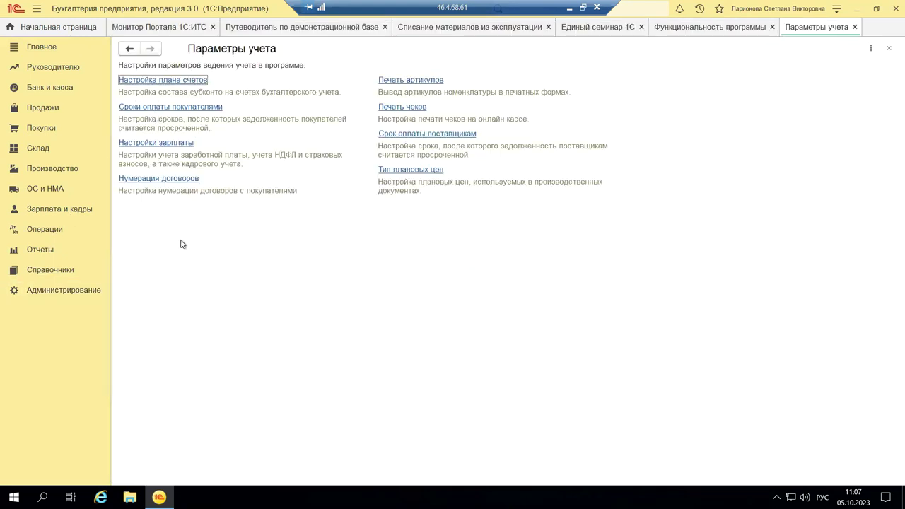
left_click(888, 48)
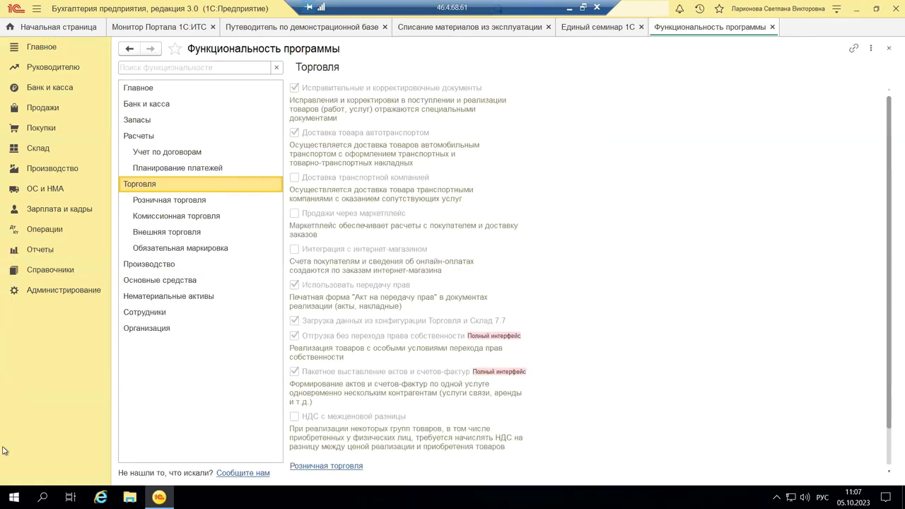
Display the list of organizations (Организации) from the program's main settings
left_click(33, 48)
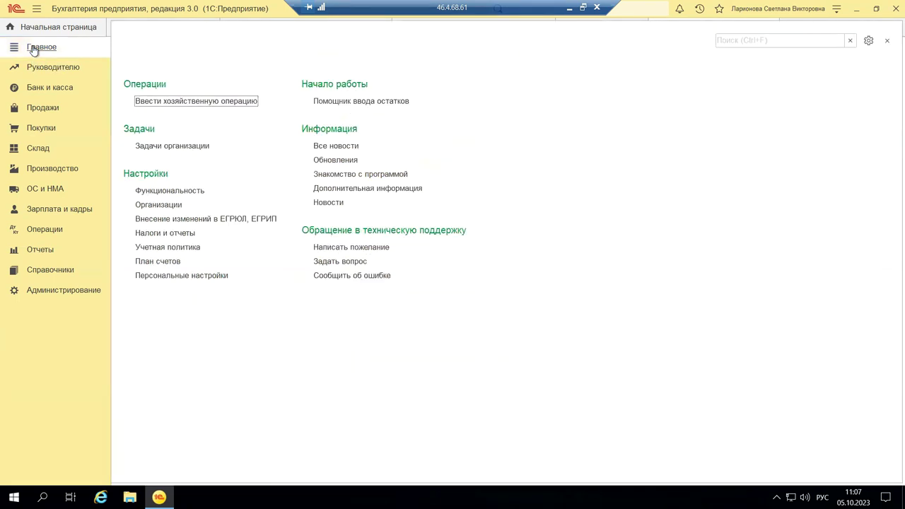
left_click(179, 206)
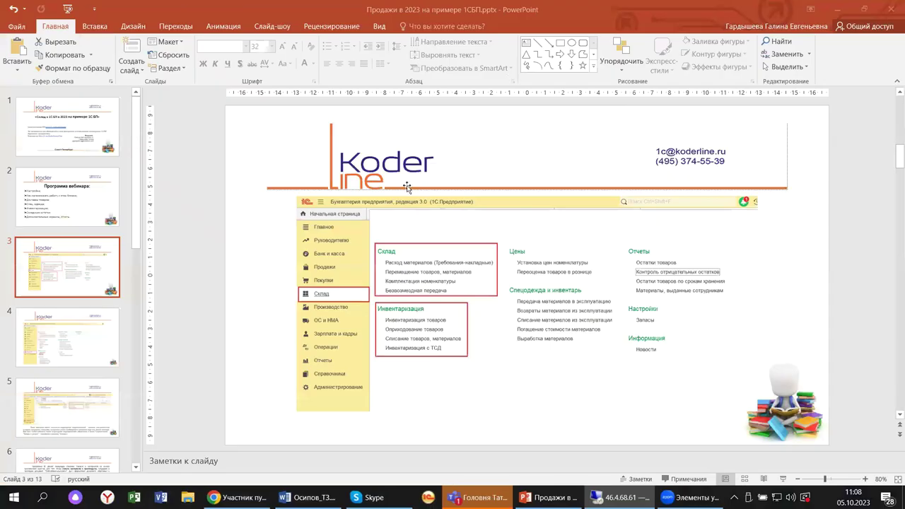
Switch to the PowerPoint presentation, show slide 4 about the Склады directory, and return to the remote 1C session
left_click(569, 7)
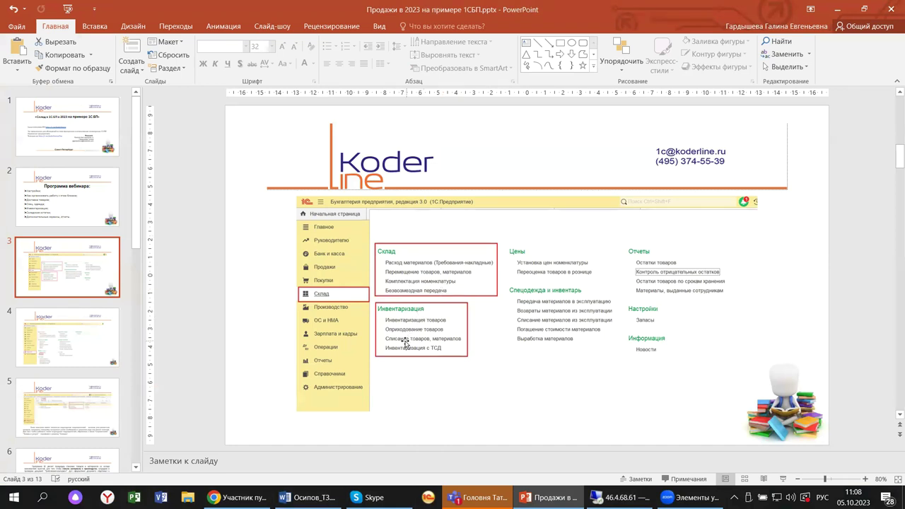
left_click(72, 346)
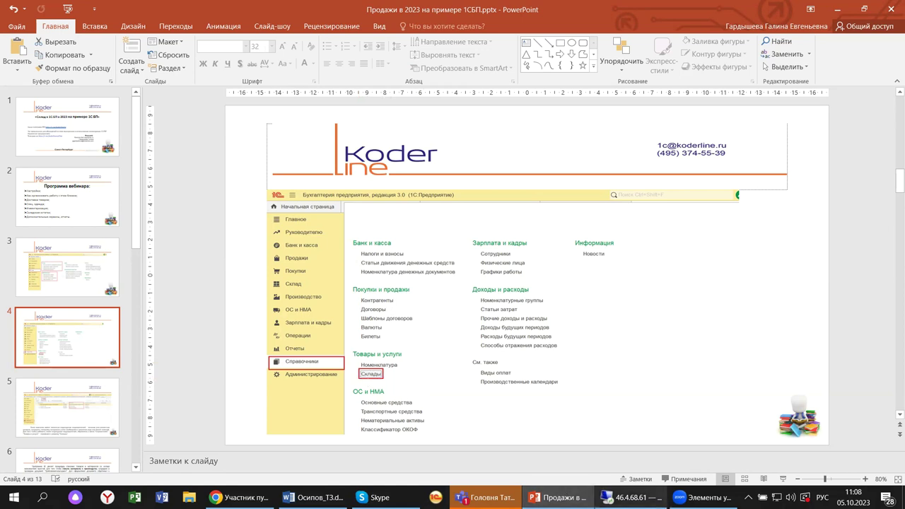
left_click(626, 497)
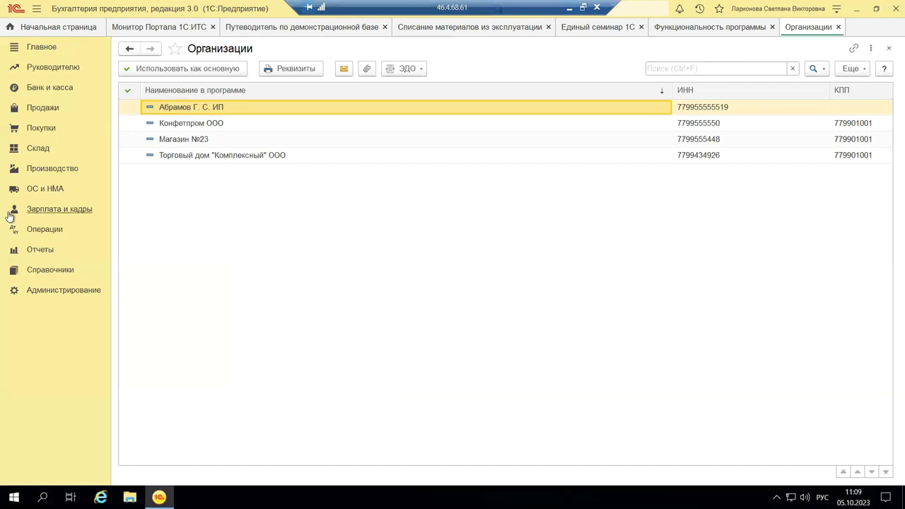
Open the Склады directory under goods and services and highlight the warehouse type of the non-automated outlet
left_click(37, 273)
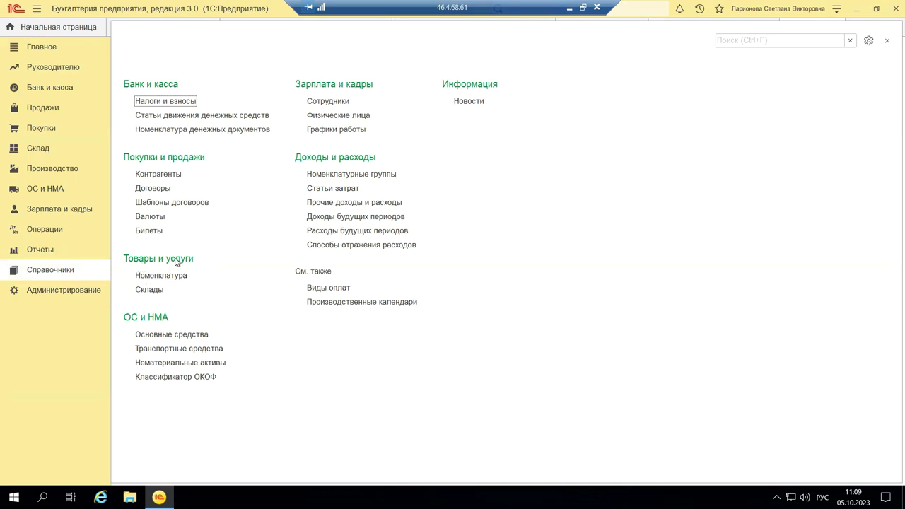
left_click(149, 289)
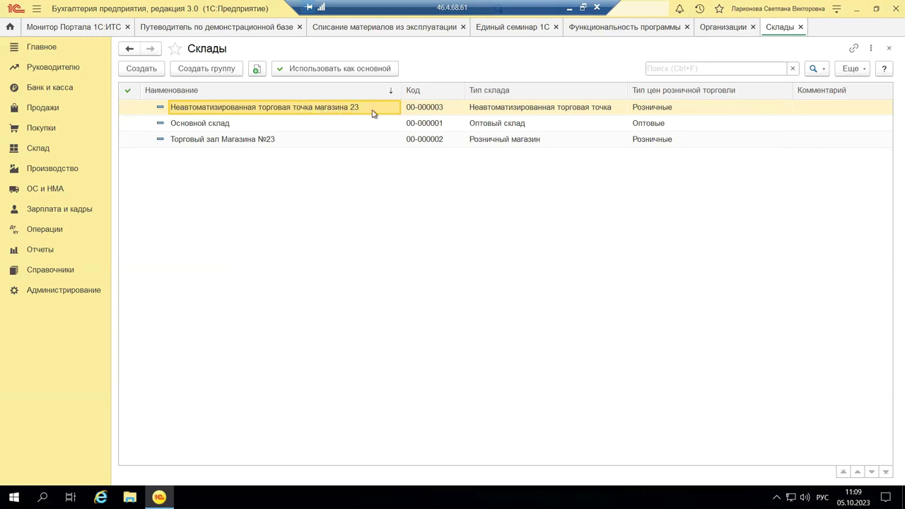
left_click(503, 111)
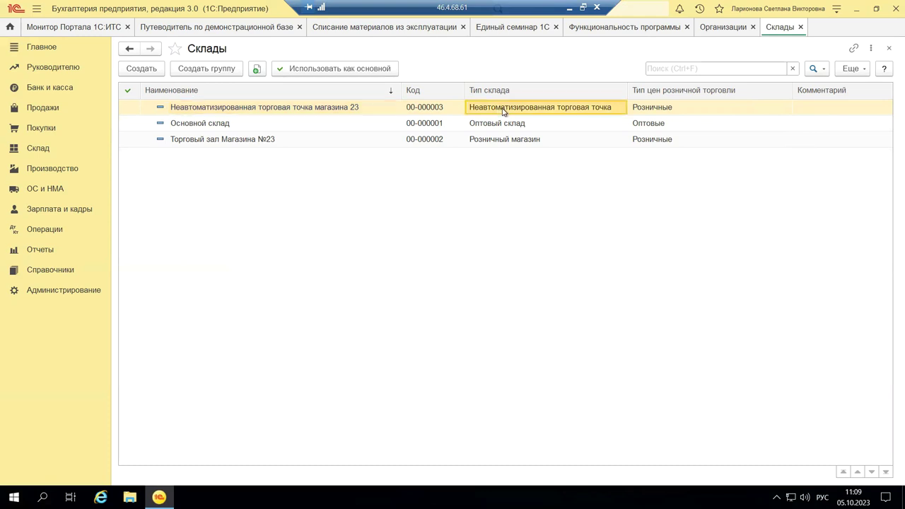
Open the card of Неавтоматизированная торговая точка магазина 23 and review the available price types and warehouse types without changing them
double_click(209, 108)
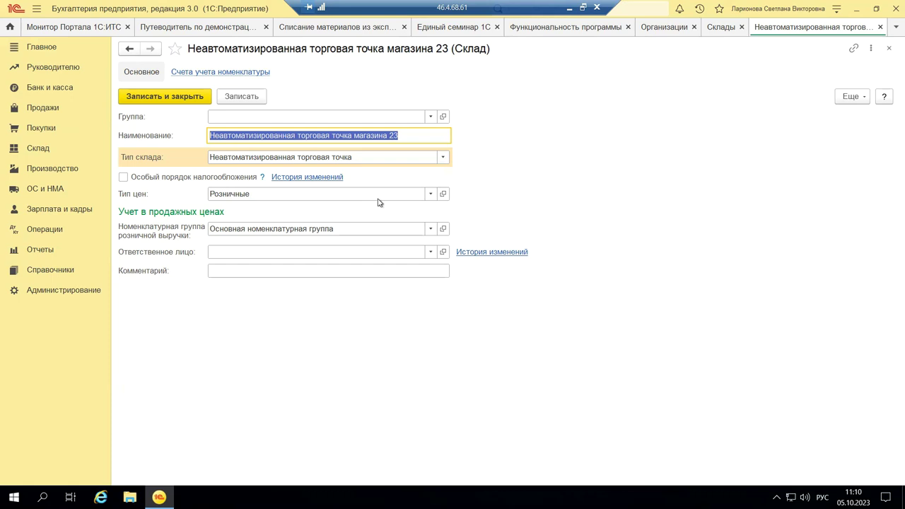
left_click(430, 193)
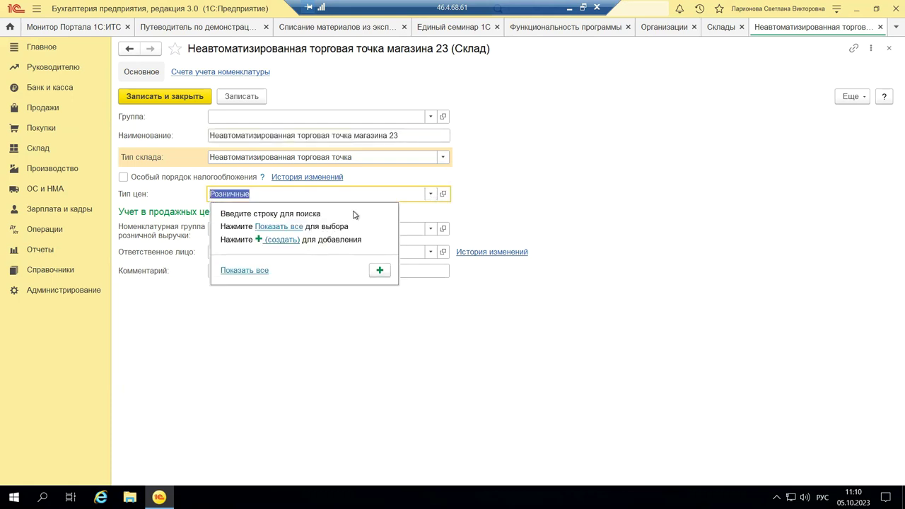
left_click(297, 233)
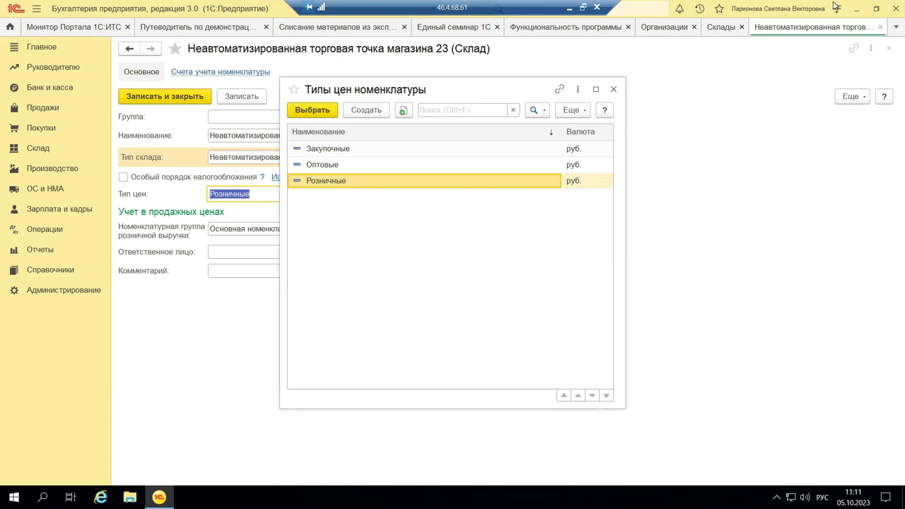
left_click(613, 89)
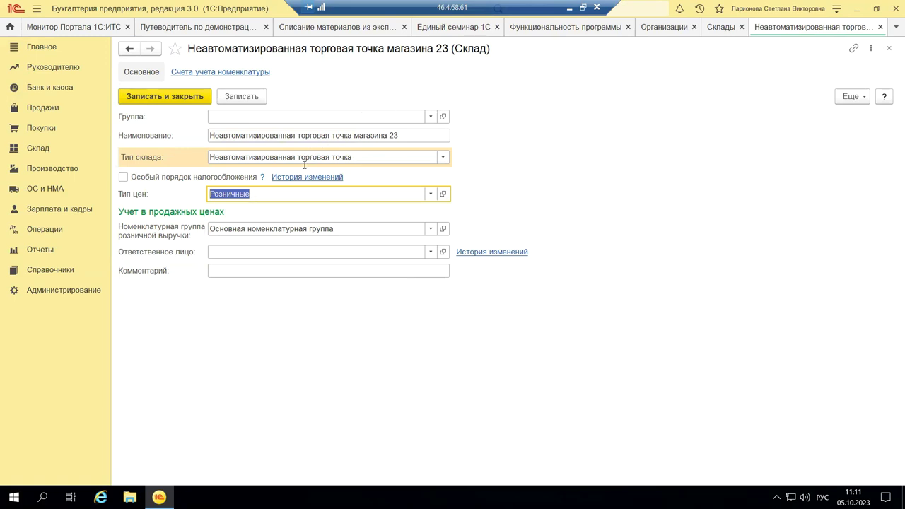
left_click(439, 157)
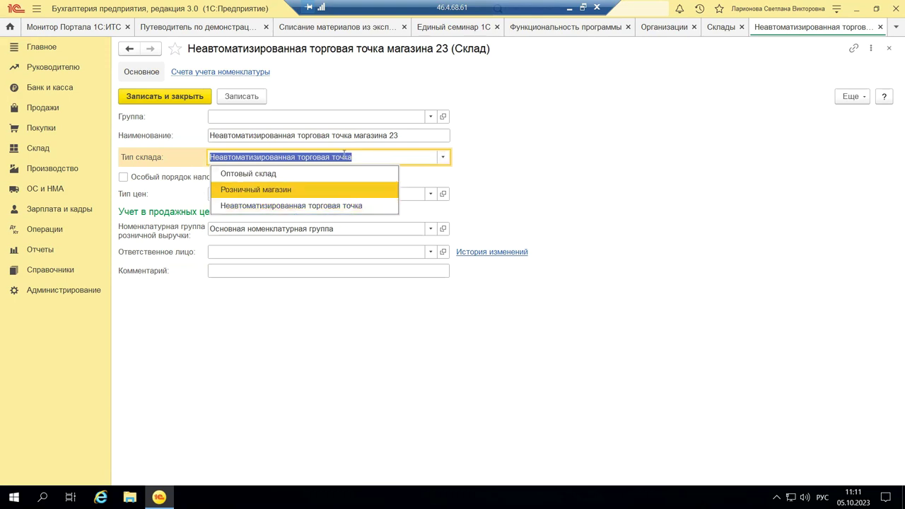
left_click(525, 173)
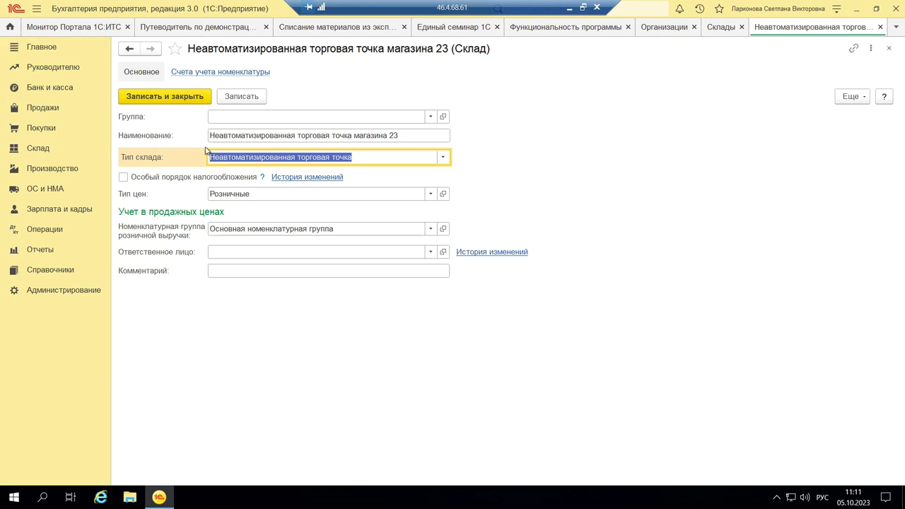
Examine the outlet's item accounts and the blank form for a new account record, and close the card without adding anything
left_click(226, 72)
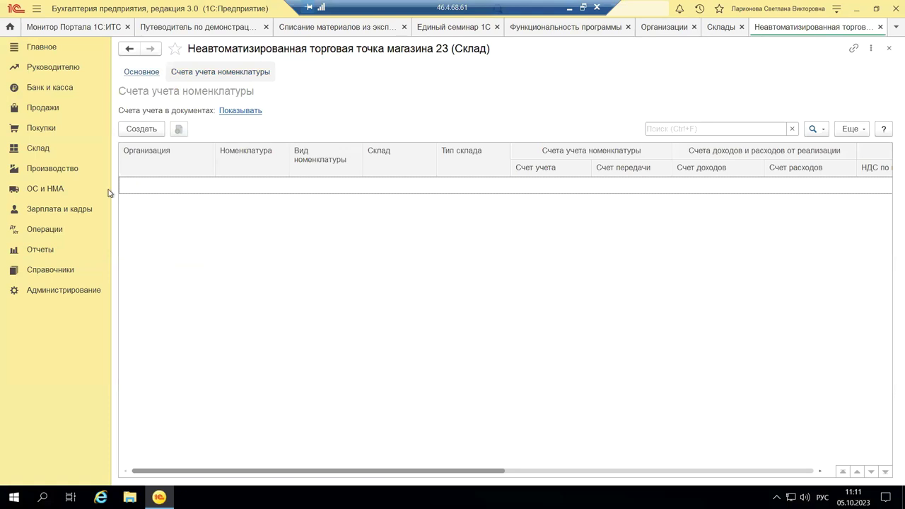
left_click(131, 133)
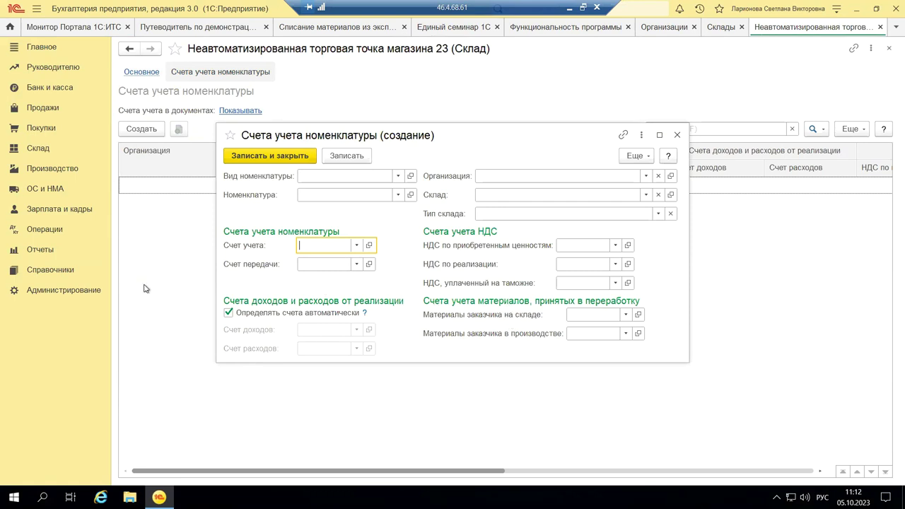
left_click(677, 134)
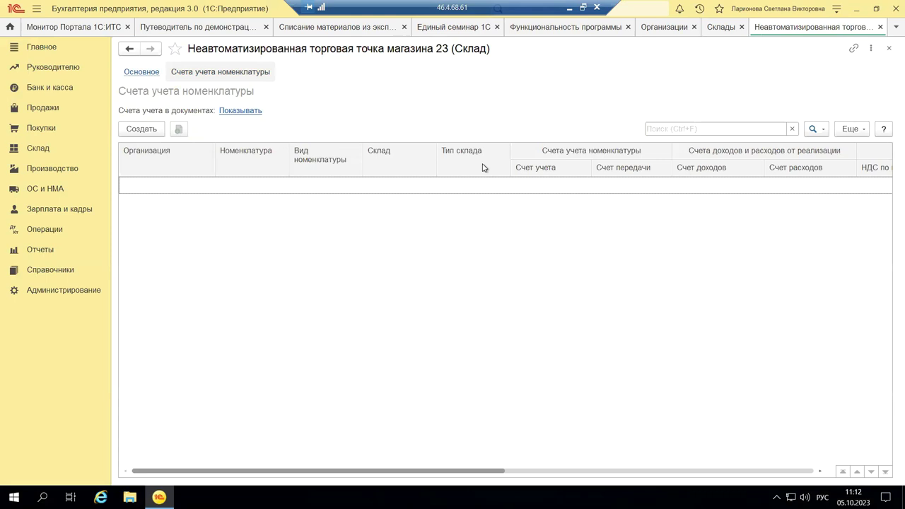
left_click(890, 50)
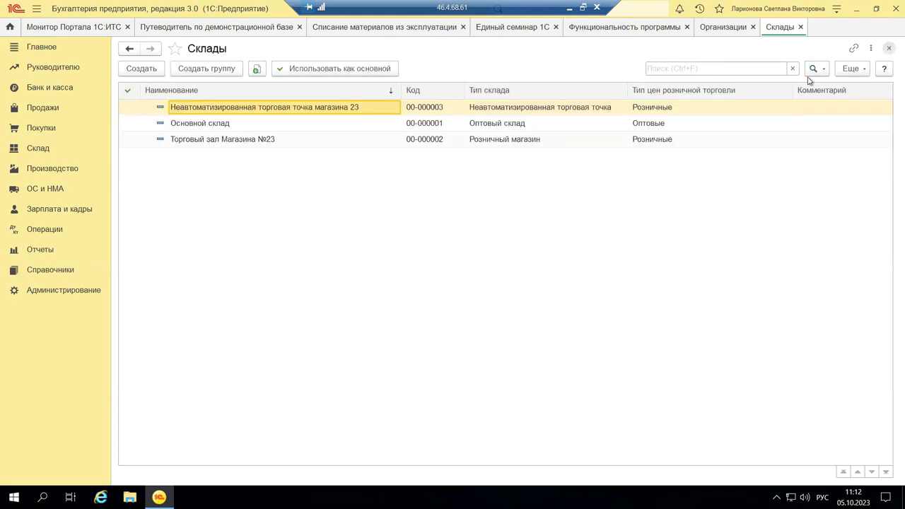
Open the card of Основной склад and view the warehouse groups available for it without choosing one
left_click(180, 126)
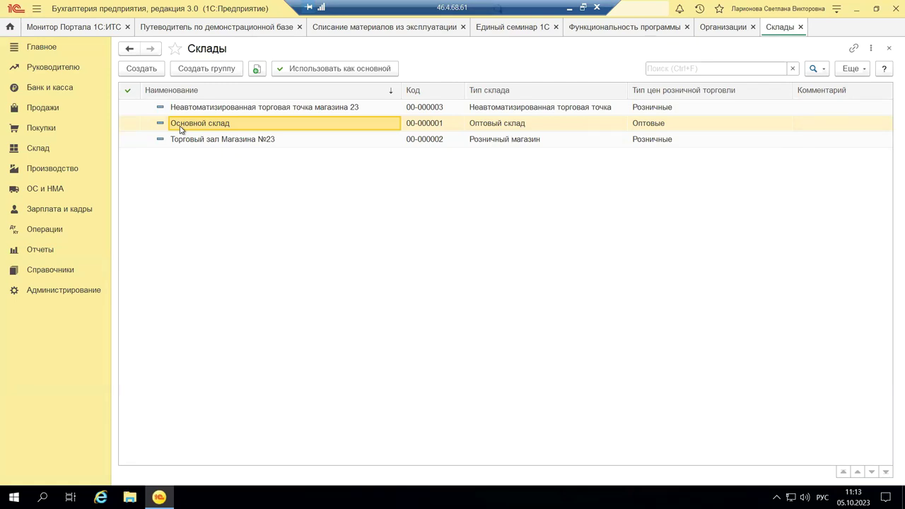
double_click(181, 127)
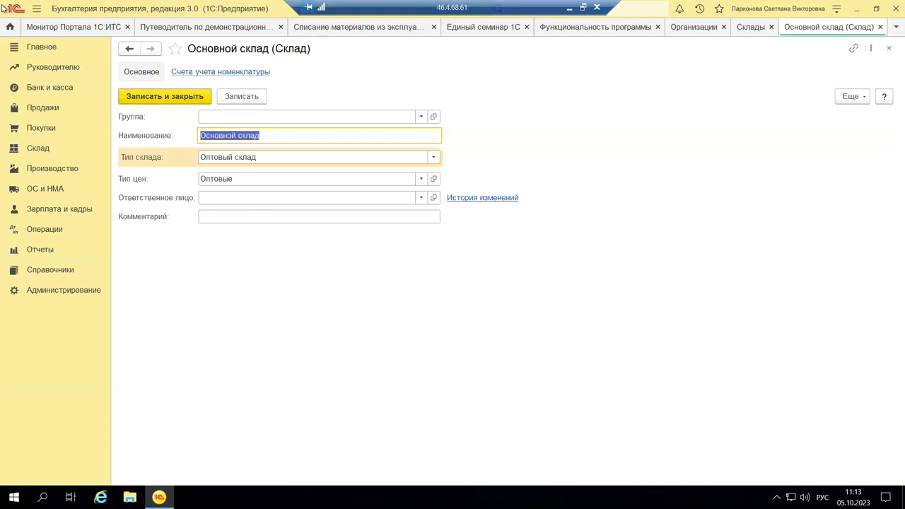
left_click(421, 118)
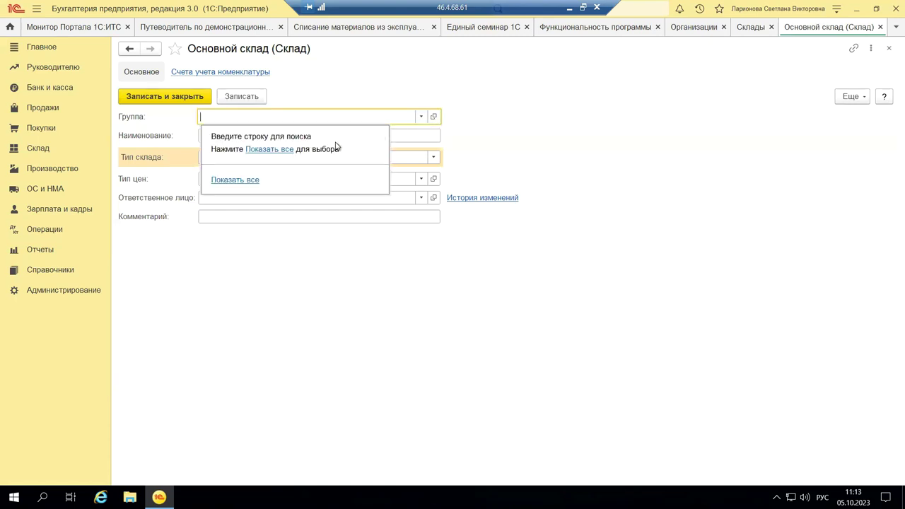
left_click(296, 148)
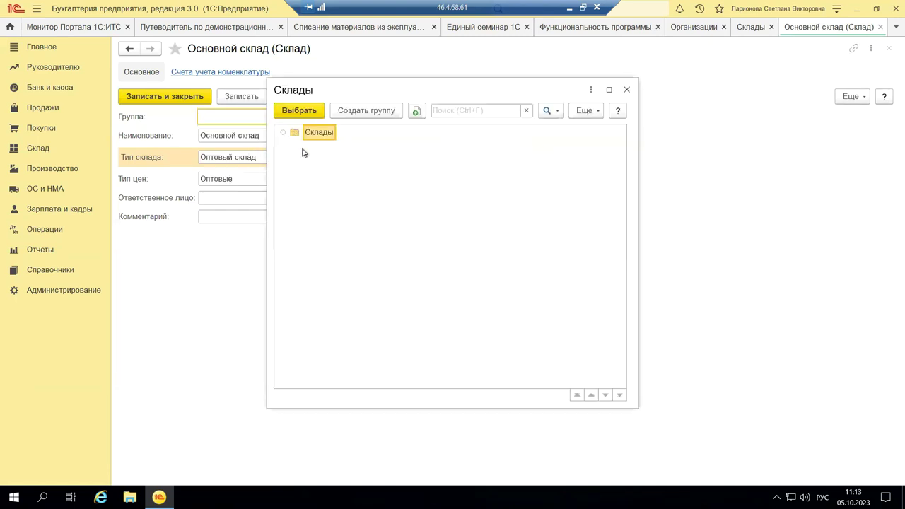
left_click(626, 90)
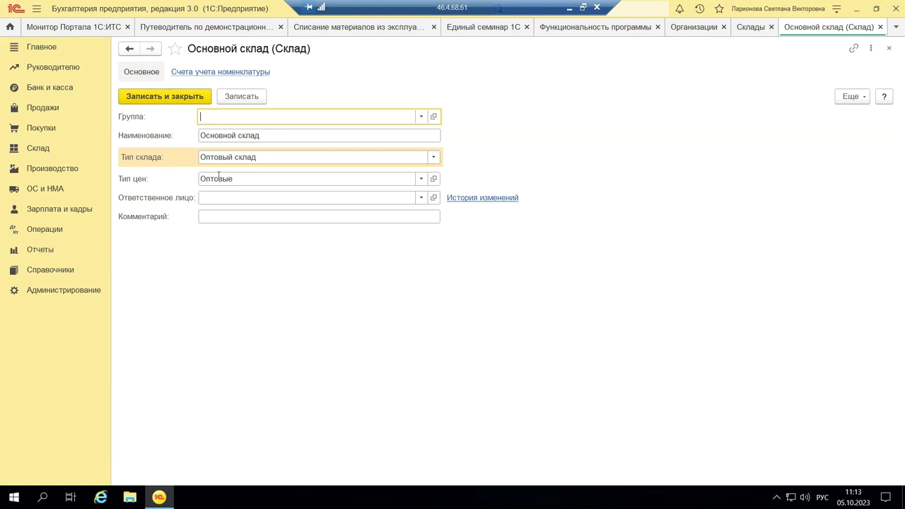
Choose price type Оптовые and a responsible person on the Основной склад card, and close it without saving
left_click(419, 181)
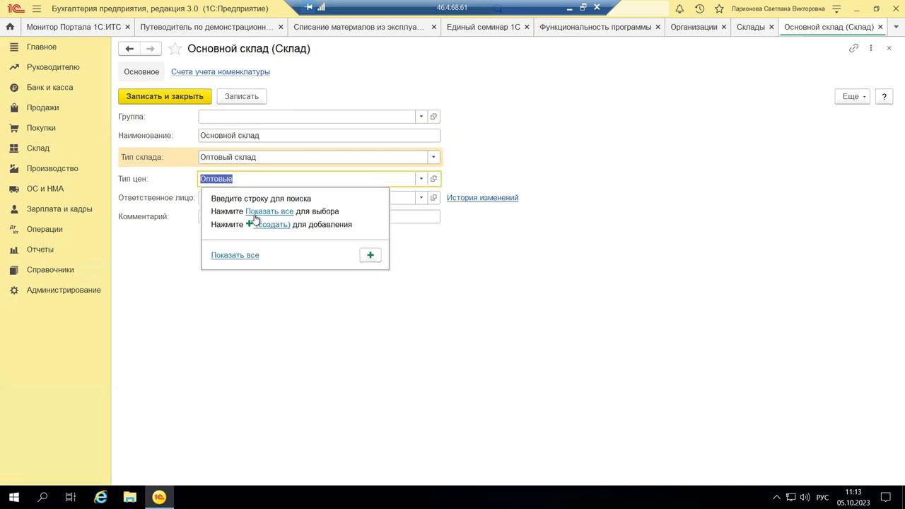
left_click(253, 212)
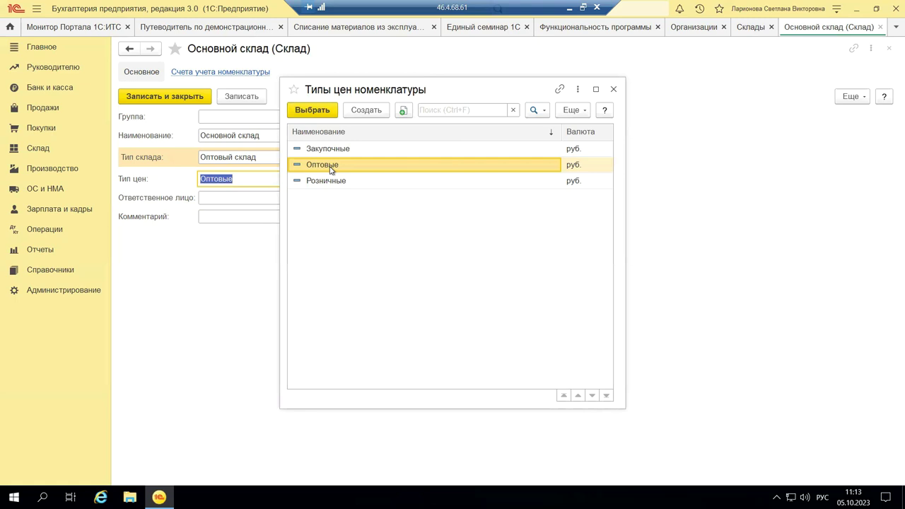
left_click(335, 111)
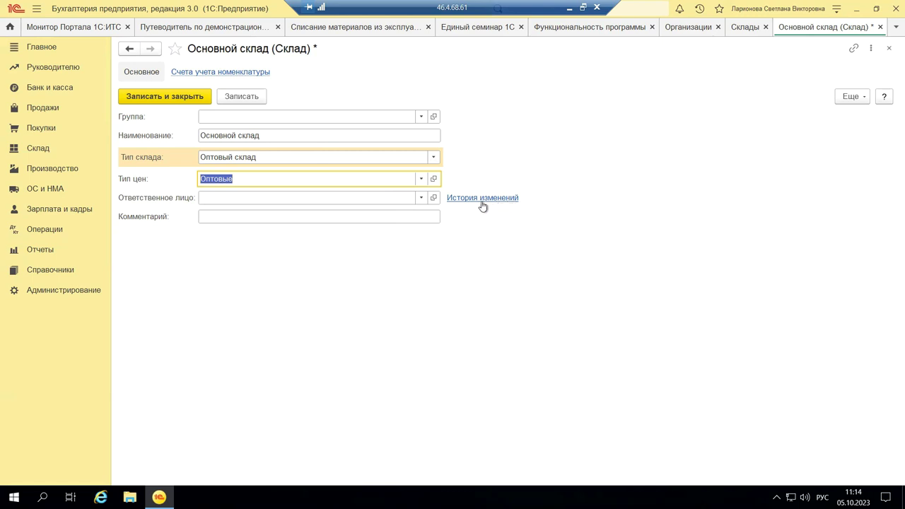
left_click(420, 197)
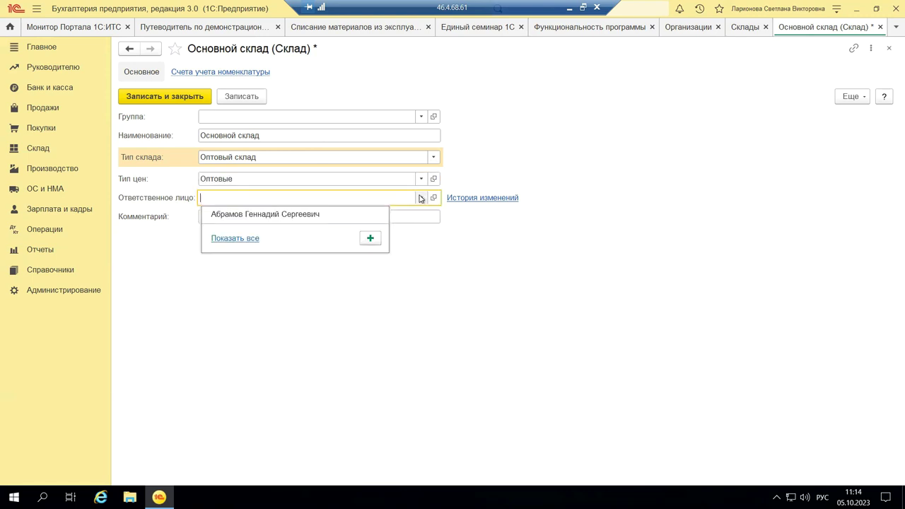
left_click(286, 215)
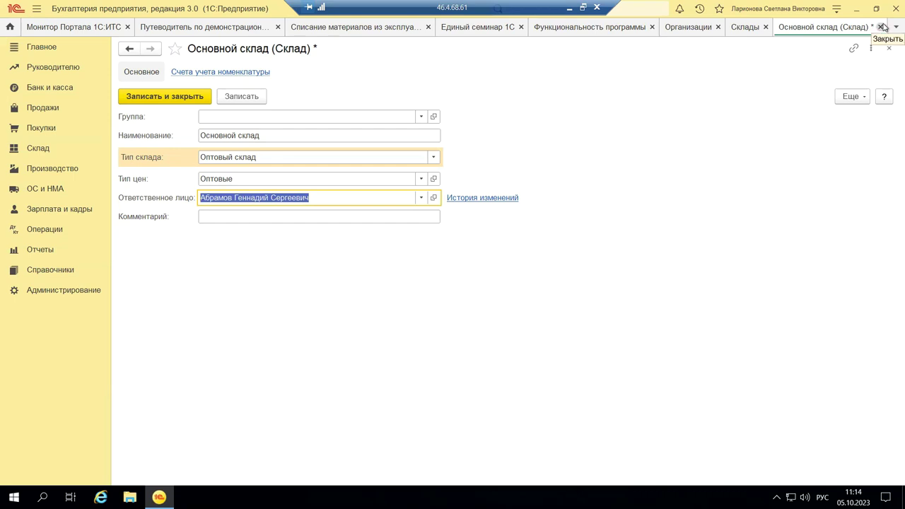
left_click(889, 48)
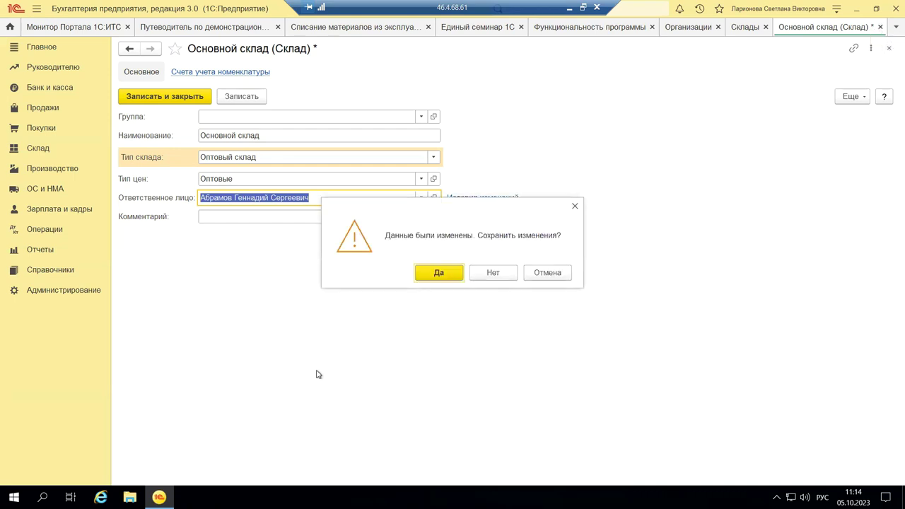
left_click(495, 275)
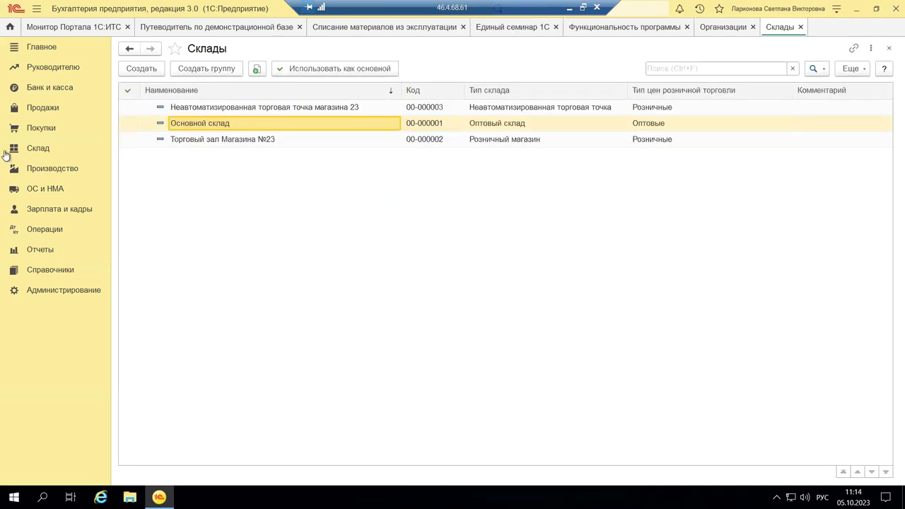
Open the card of the retail warehouse Торговый зал Магазина №23
left_click(478, 140)
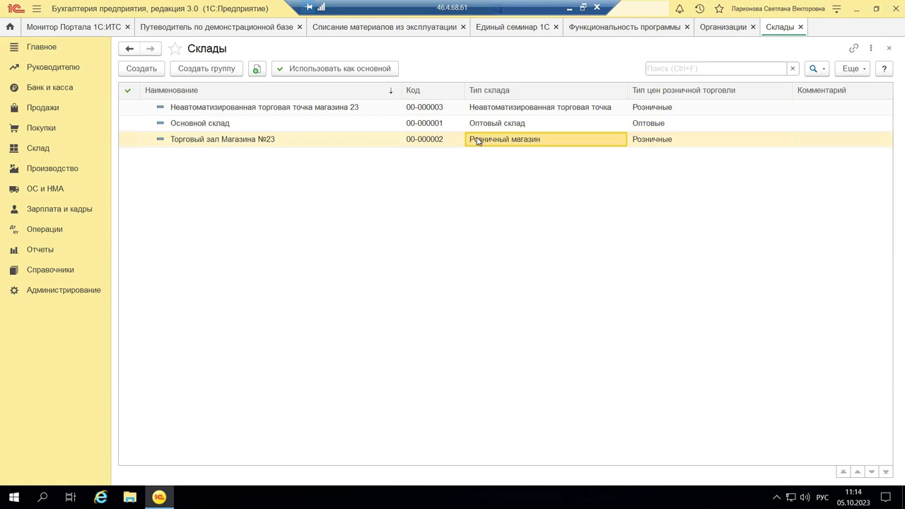
double_click(478, 140)
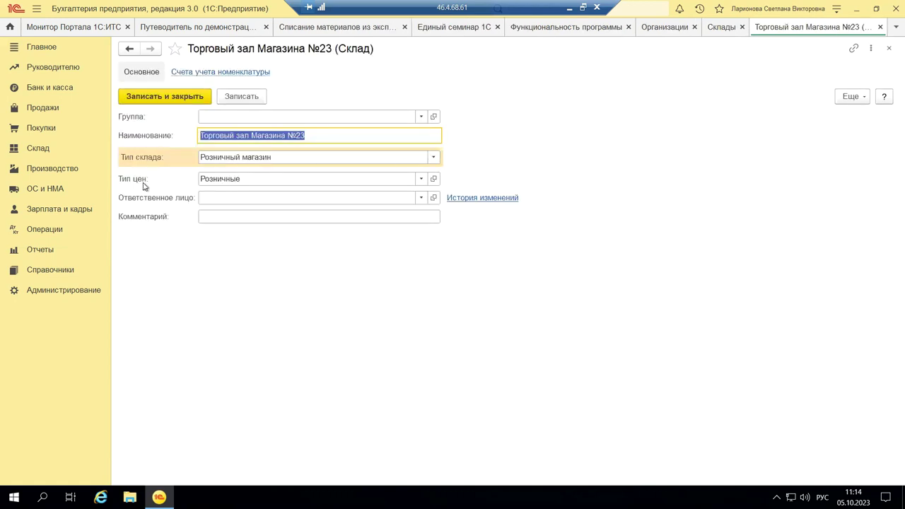
Open the Розничные price type from the warehouse card, and switch its Цена включает НДС option on and off again
left_click(434, 180)
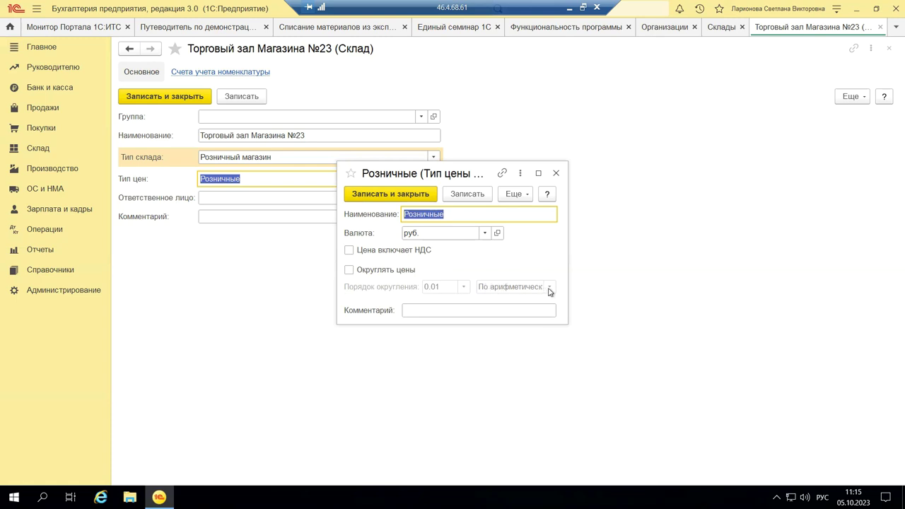
left_click(348, 251)
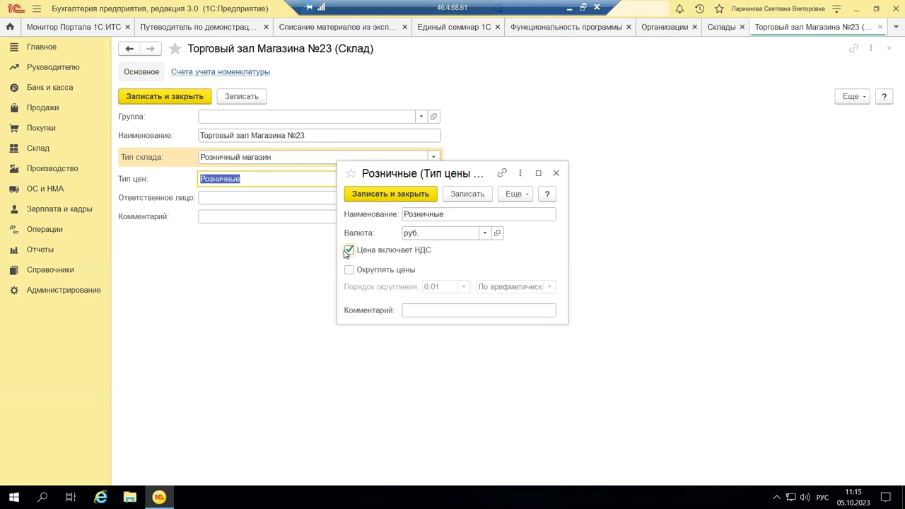
left_click(348, 251)
Close the Розничные price type without saving the changes, and close the Торговый зал Магазина №23 card
left_click(556, 174)
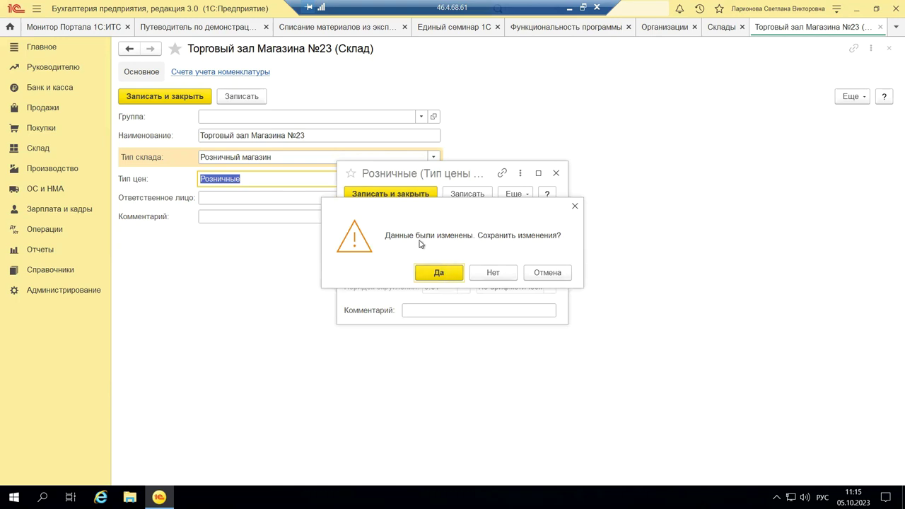
left_click(576, 207)
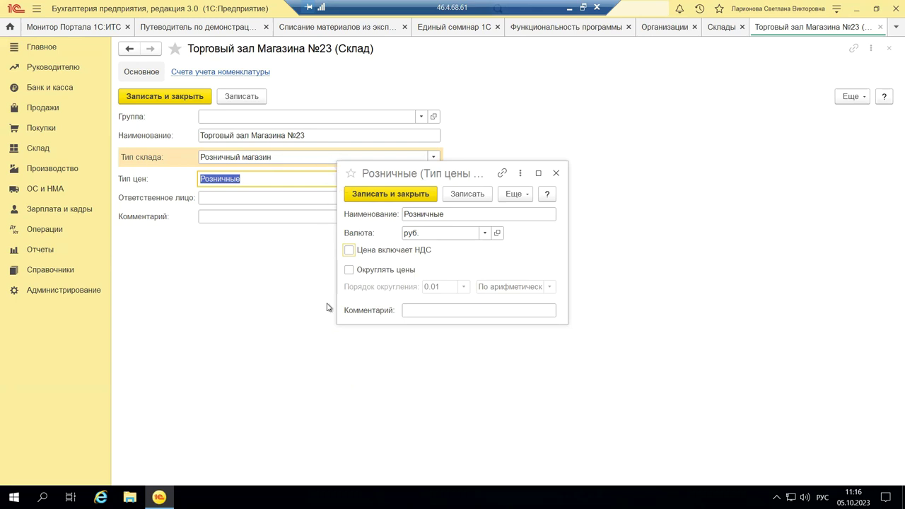
left_click(554, 174)
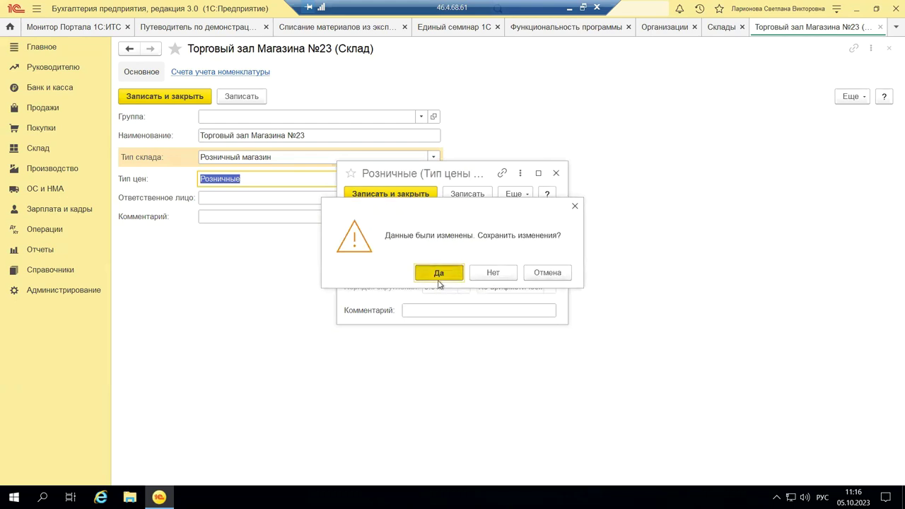
left_click(575, 206)
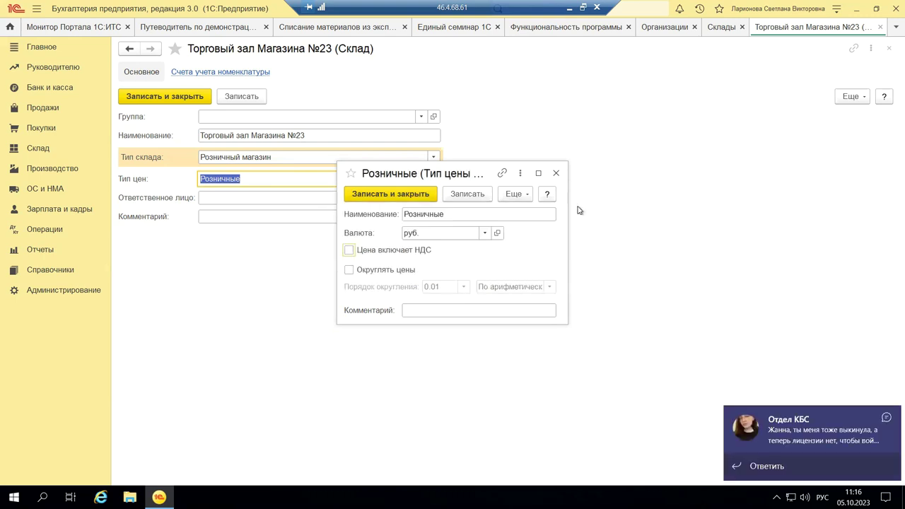
left_click(892, 417)
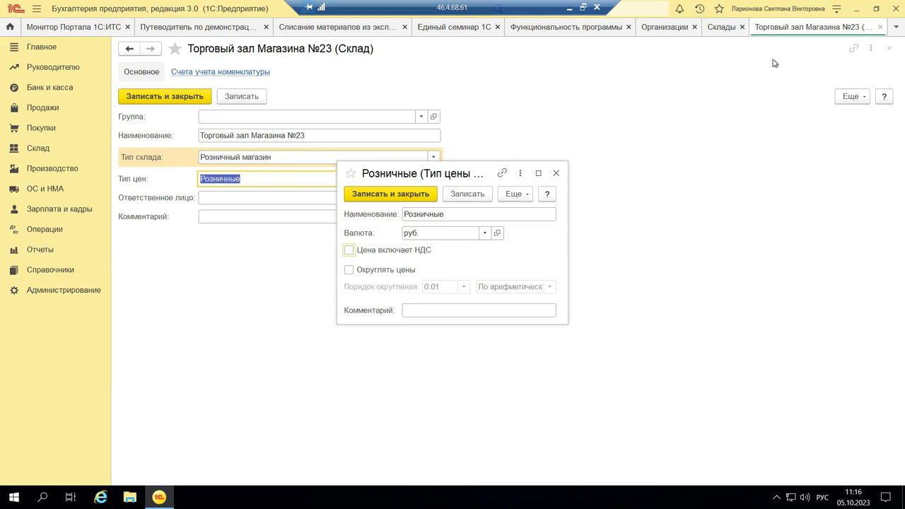
left_click(888, 50)
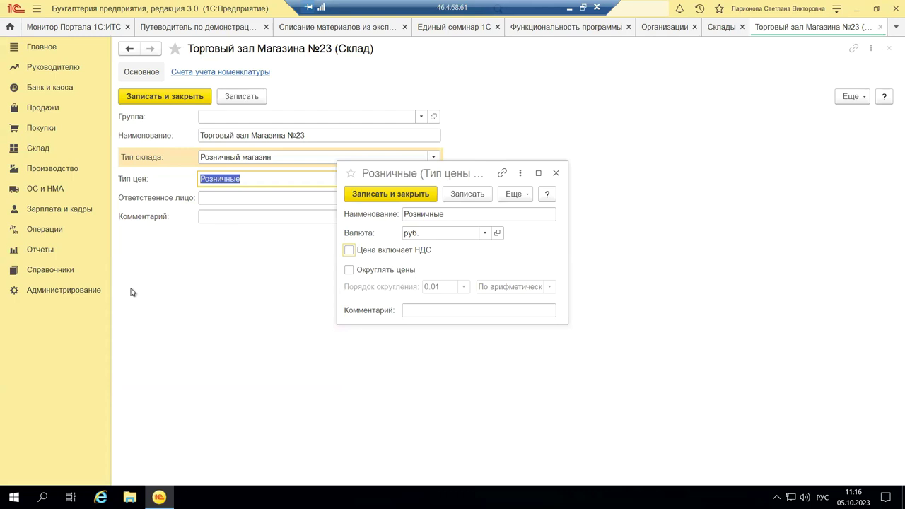
left_click(556, 172)
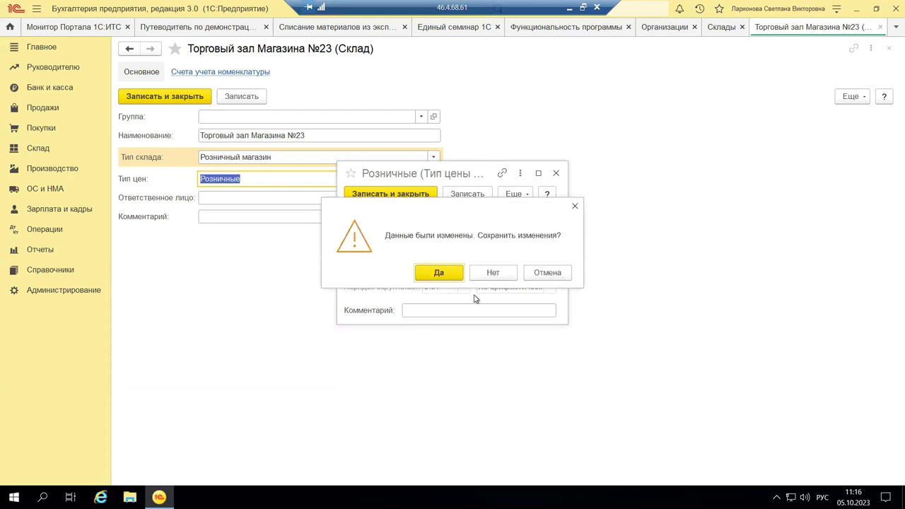
left_click(491, 273)
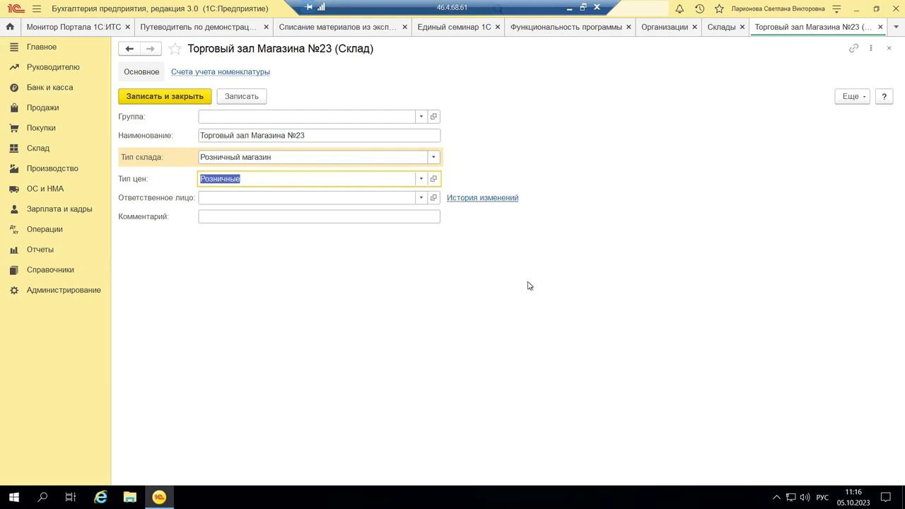
left_click(888, 48)
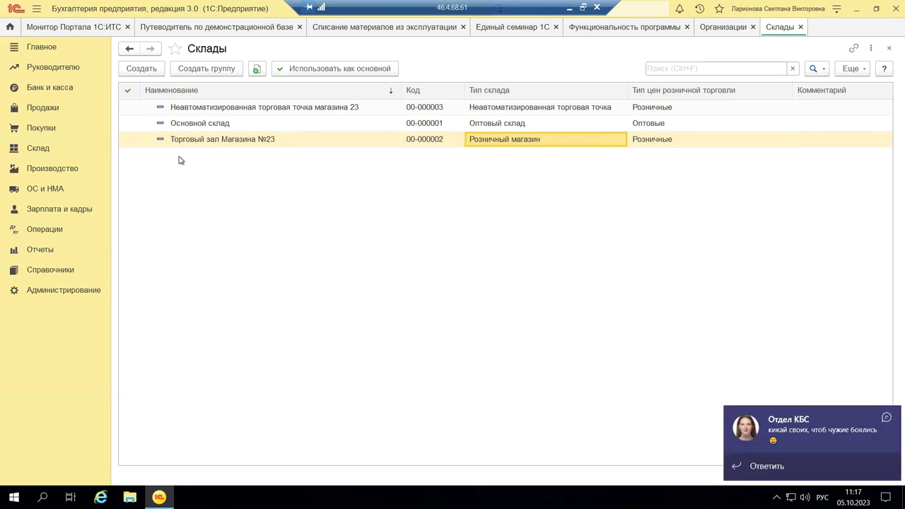
left_click(887, 418)
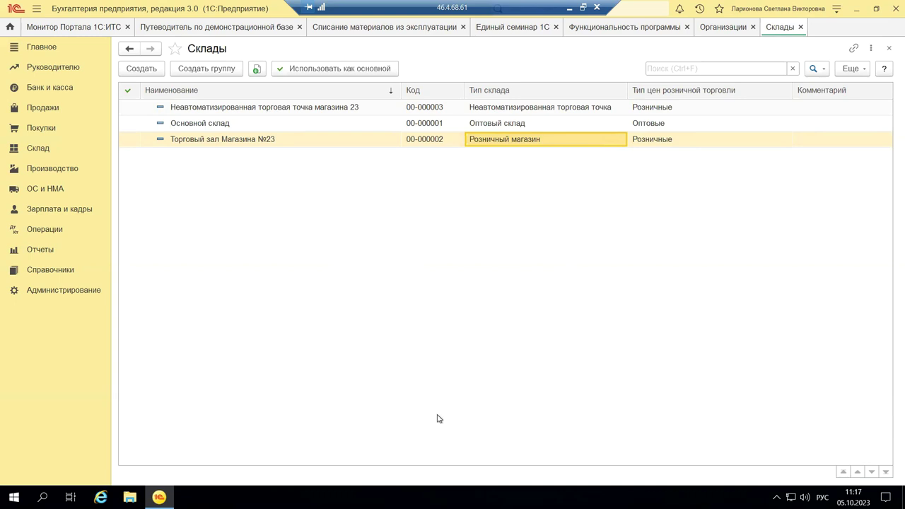
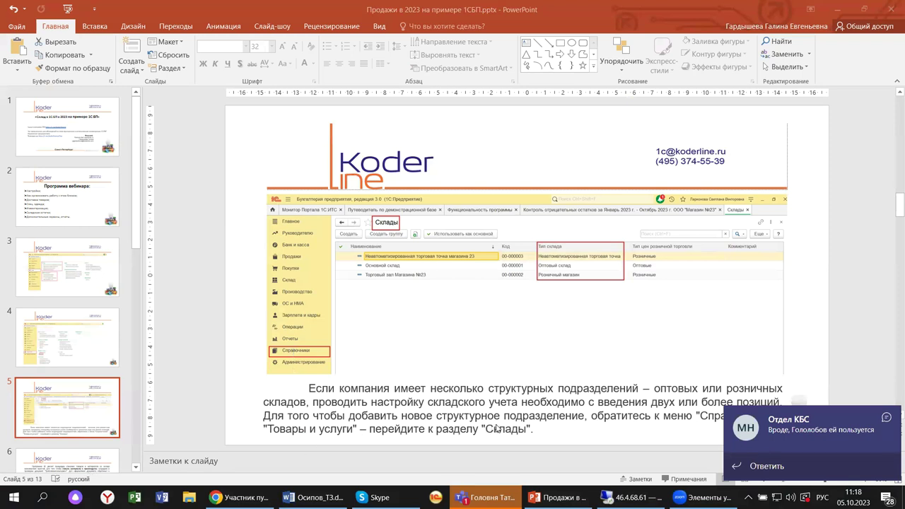
Show slide 6 of the PowerPoint presentation, about writing off materials to production with a Требование-накладная
left_click(883, 417)
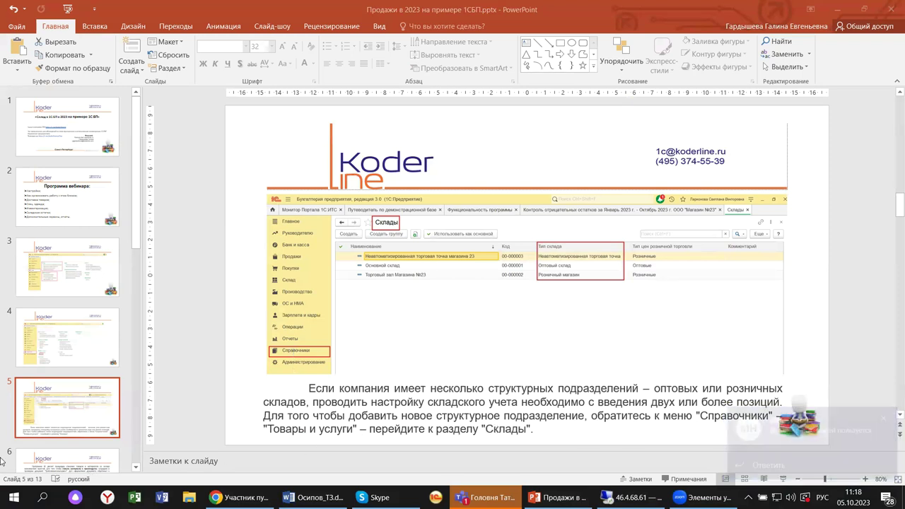
scroll(63, 429, "down", 2)
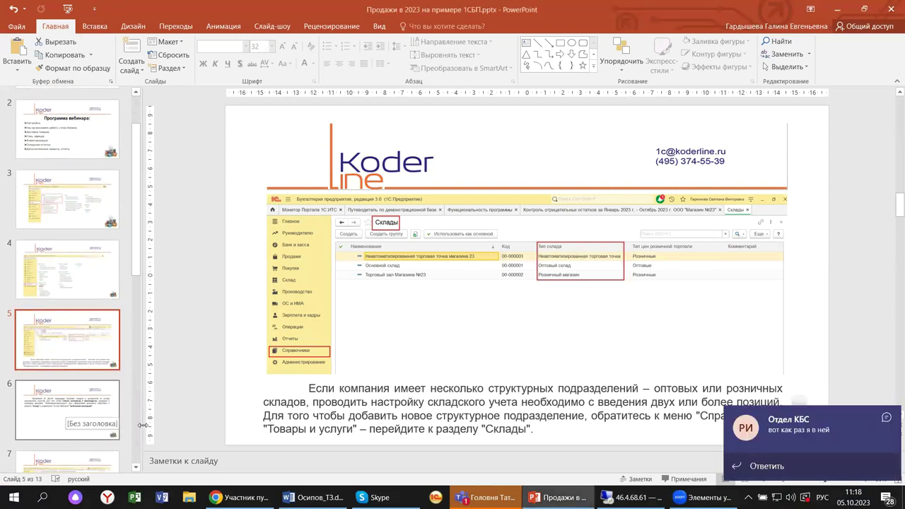
left_click(39, 420)
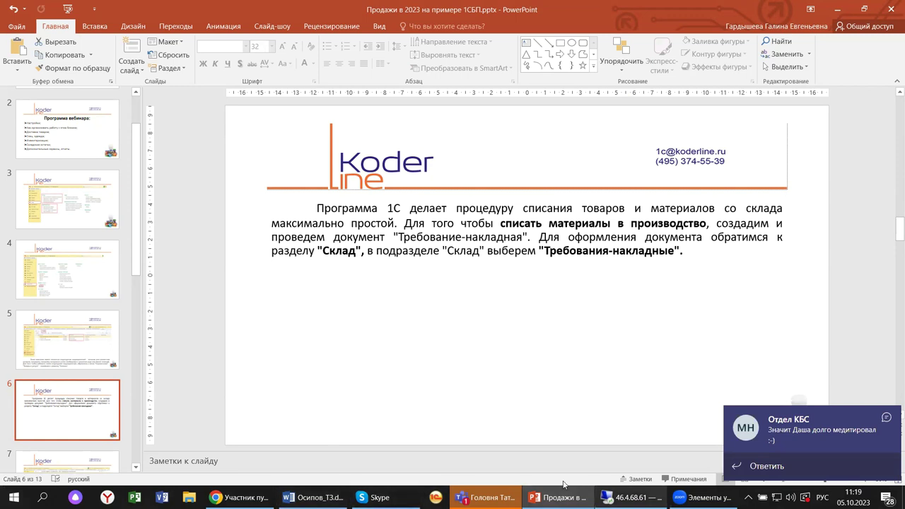
left_click(886, 420)
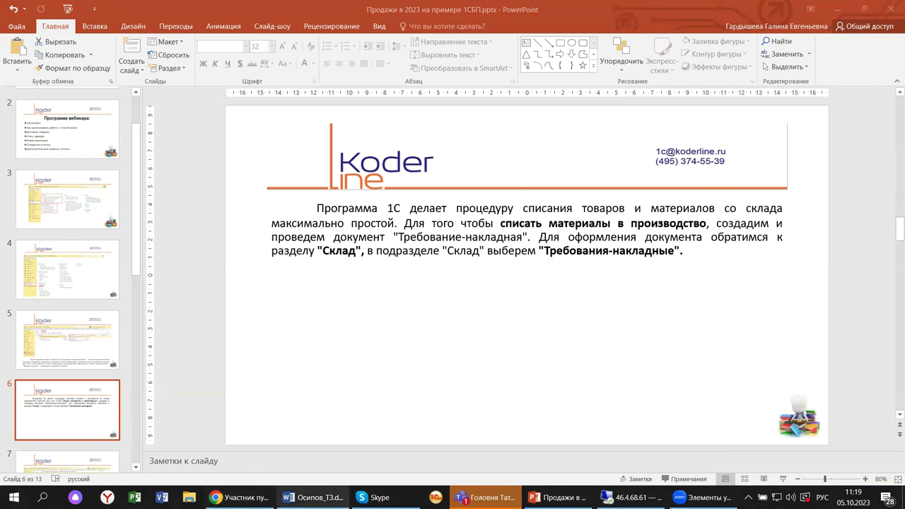
Switch back to the remote 1C session and open the 21.03.2016 document from the Расход материалов (Требования-накладные) list
left_click(629, 497)
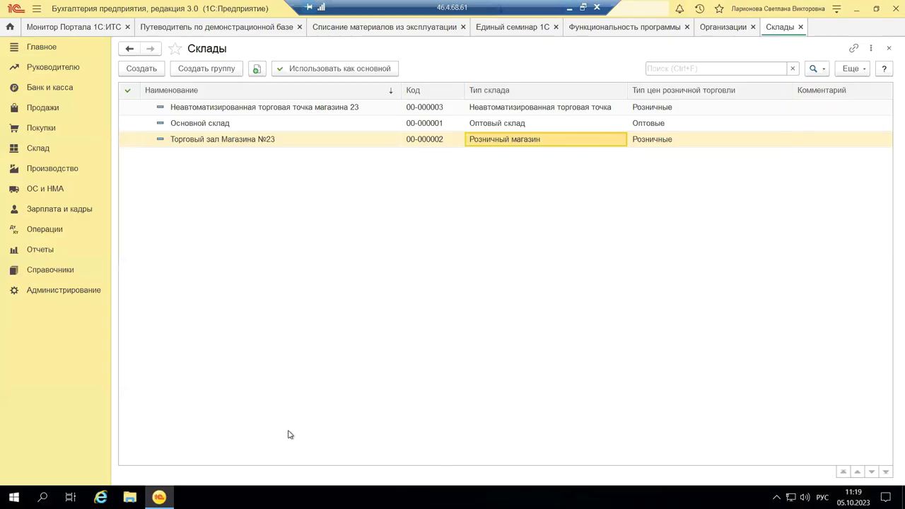
left_click(40, 150)
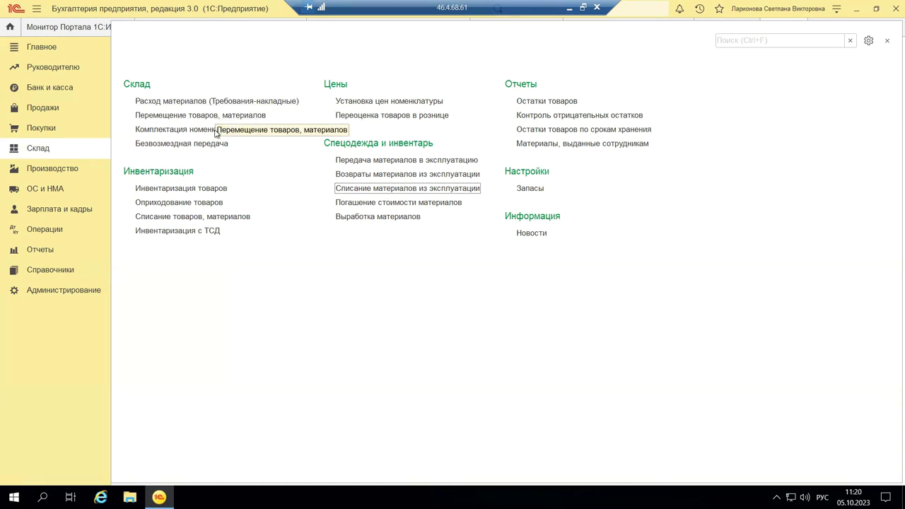
left_click(192, 99)
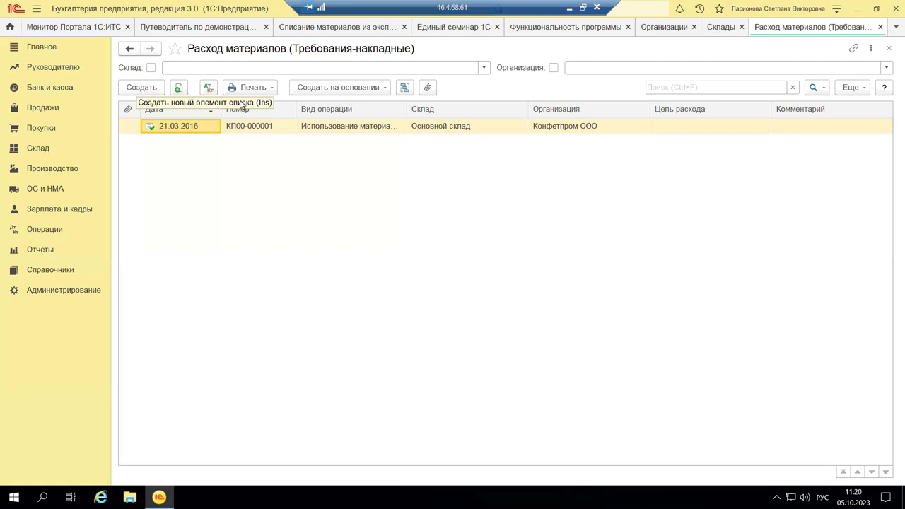
left_click(347, 129)
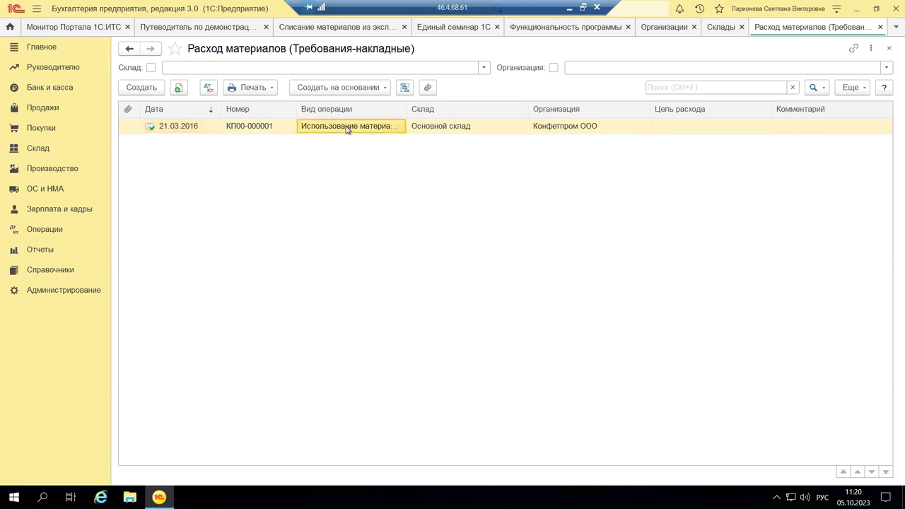
double_click(346, 127)
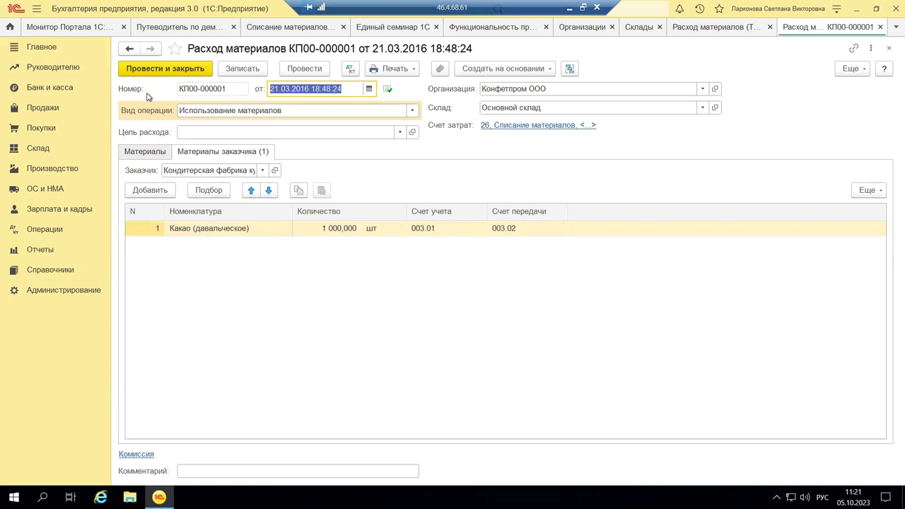
Change the document's operation type to Передача сотруднику to view its form, and set it back to Использование материалов
left_click(410, 111)
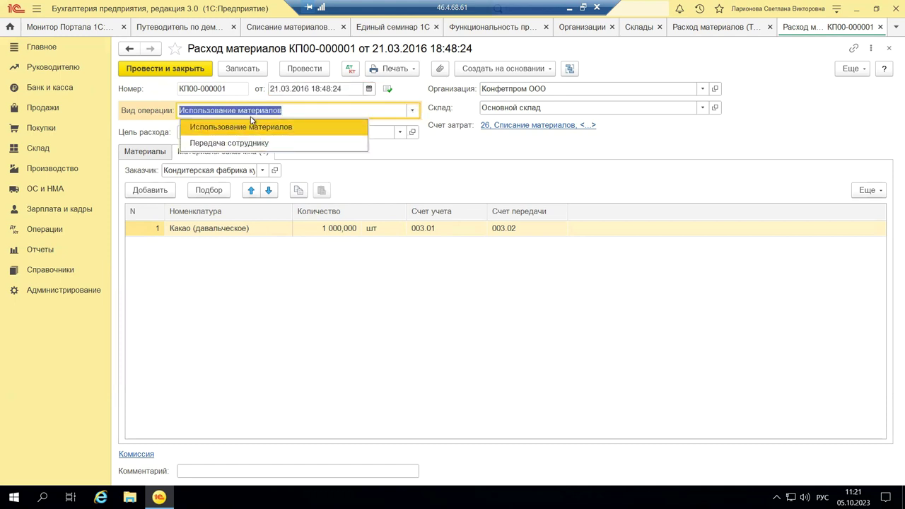
left_click(246, 144)
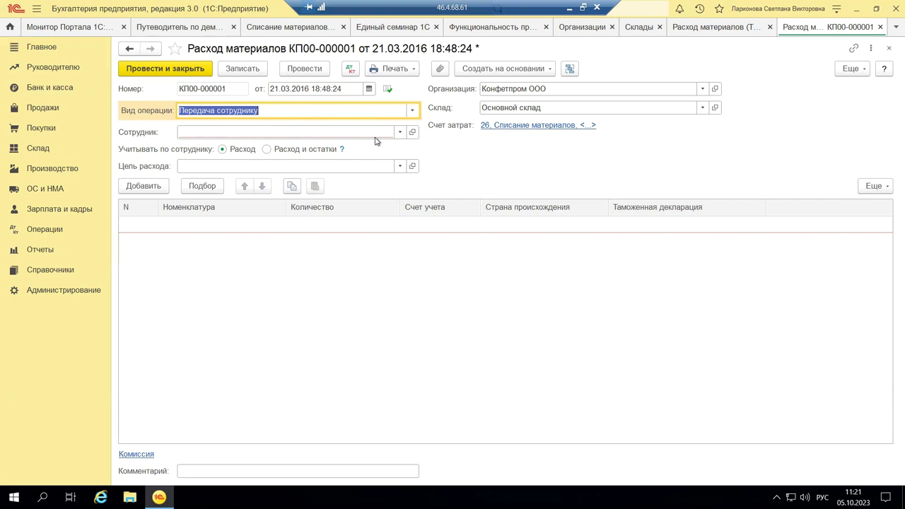
left_click(412, 110)
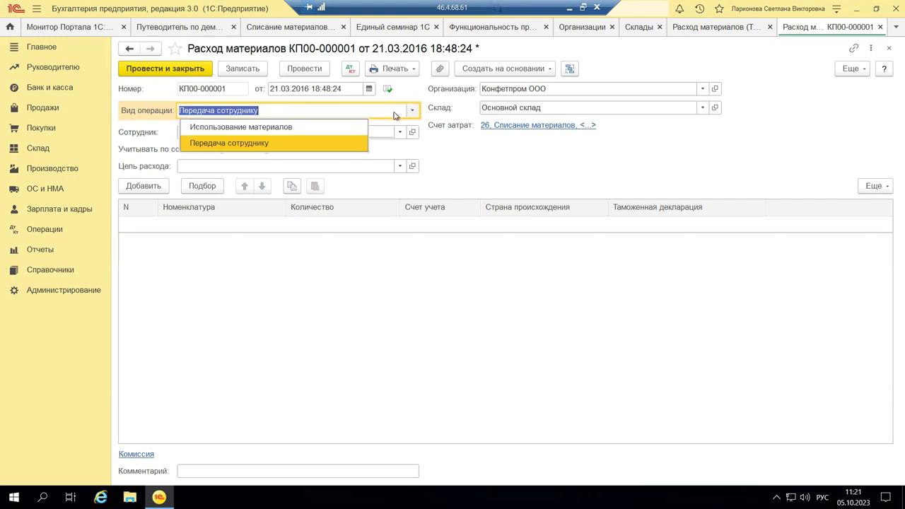
left_click(257, 127)
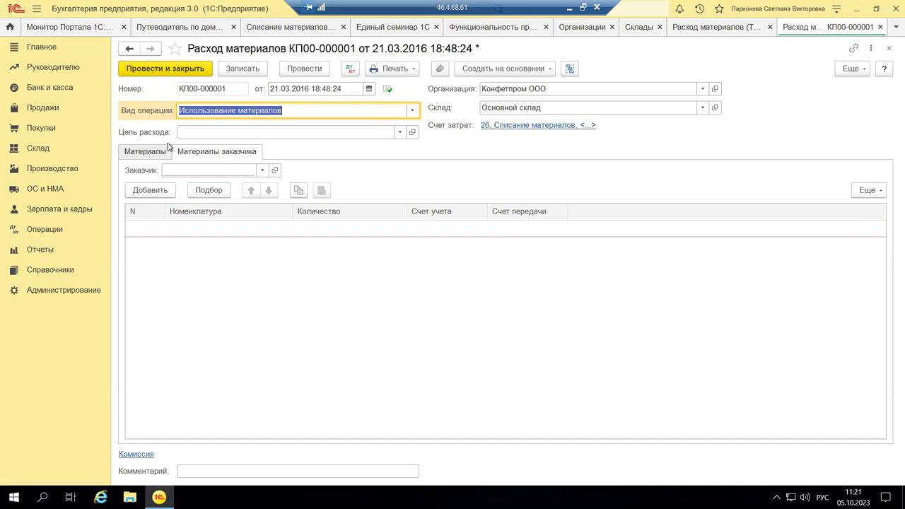
View the list of material expense purposes and the blank form for a new purpose, and close both without adding anything
left_click(400, 132)
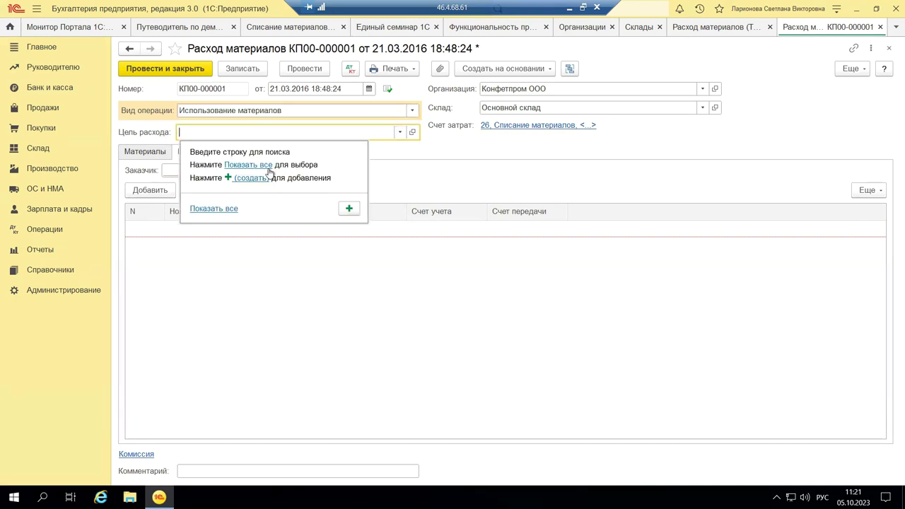
left_click(252, 166)
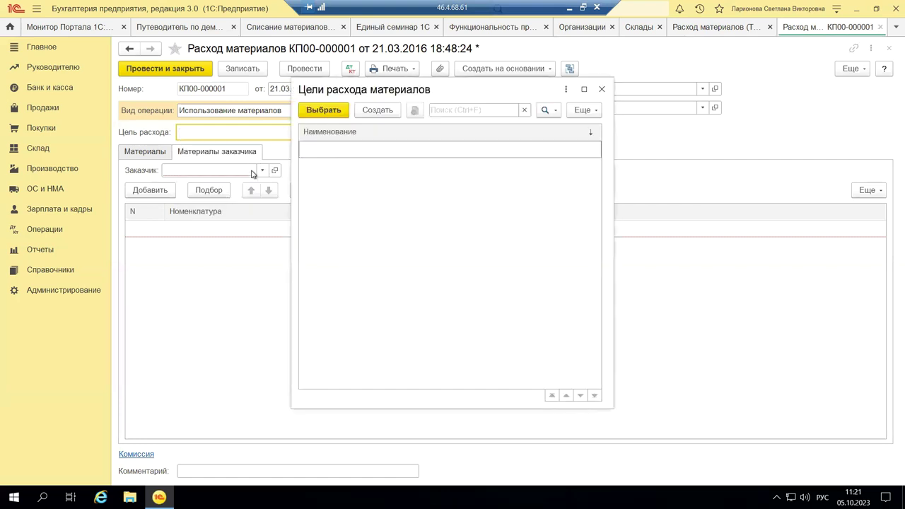
left_click(369, 113)
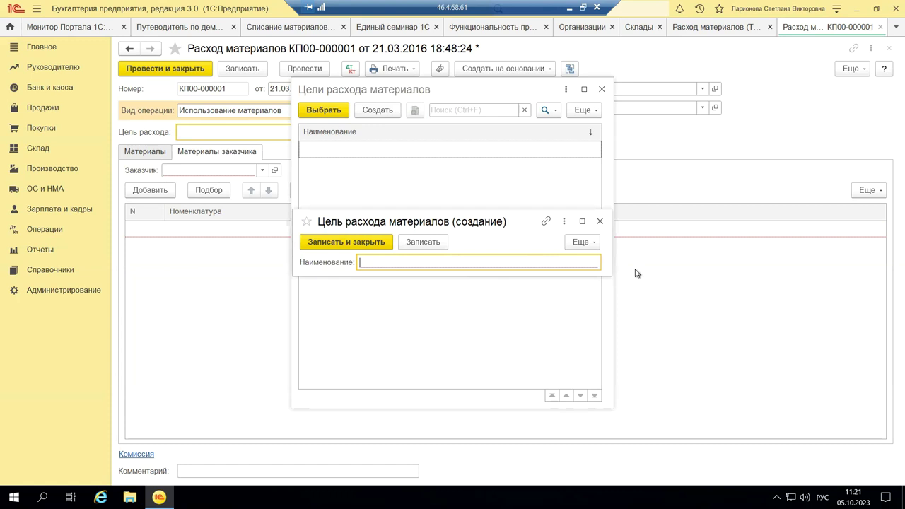
left_click(599, 221)
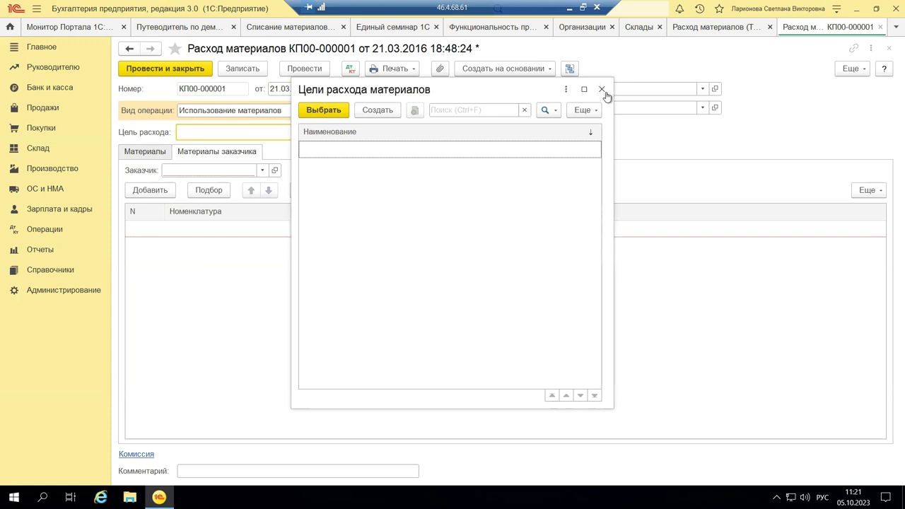
left_click(601, 90)
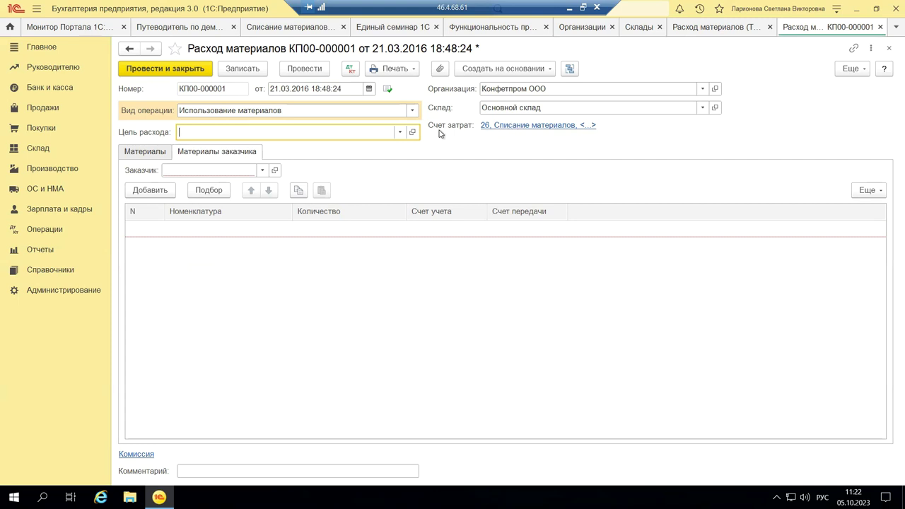
Open the document's cost account settings, select cost account 26, and open that account's card
left_click(512, 126)
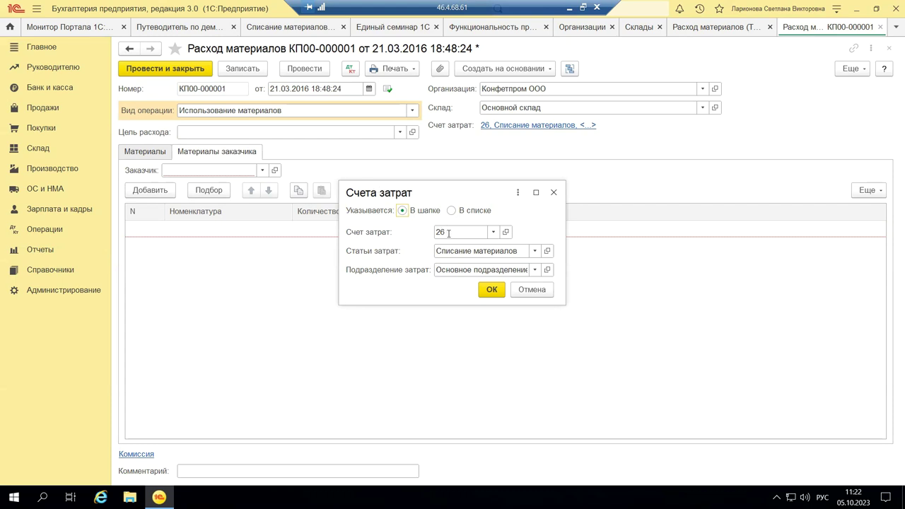
left_click(492, 233)
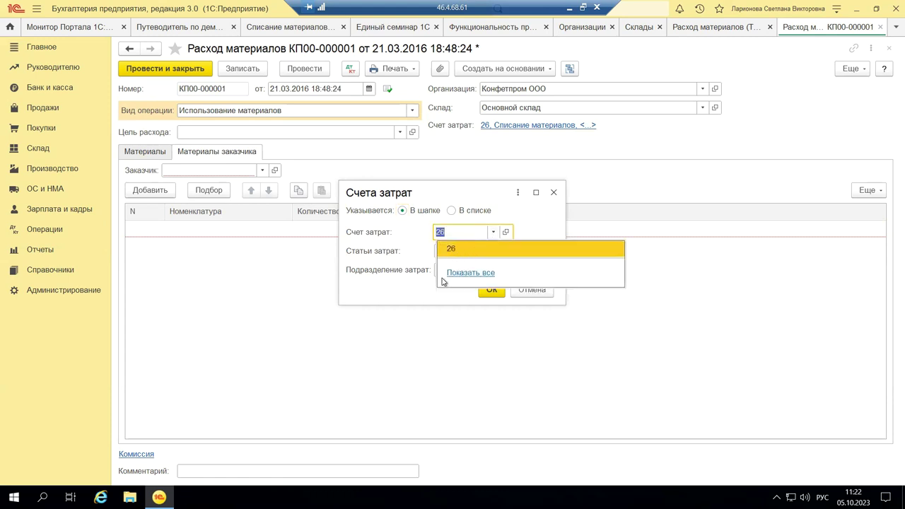
left_click(449, 248)
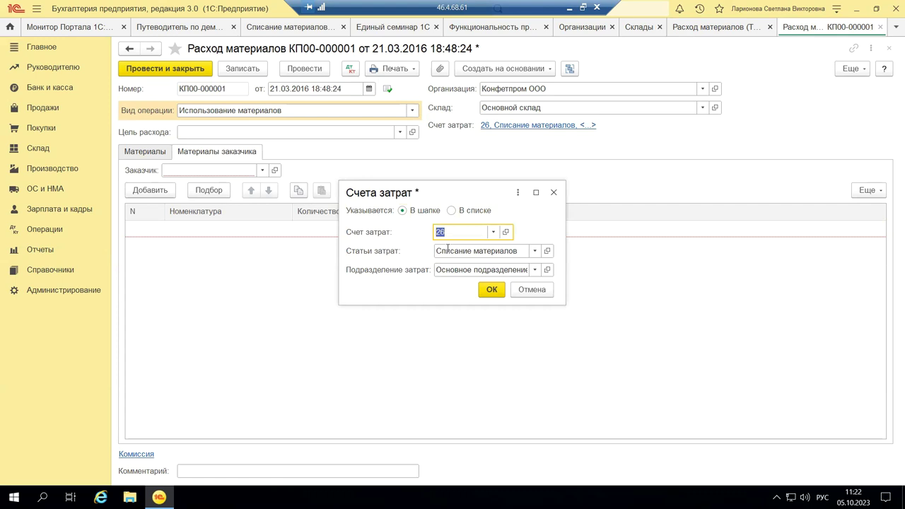
left_click(504, 231)
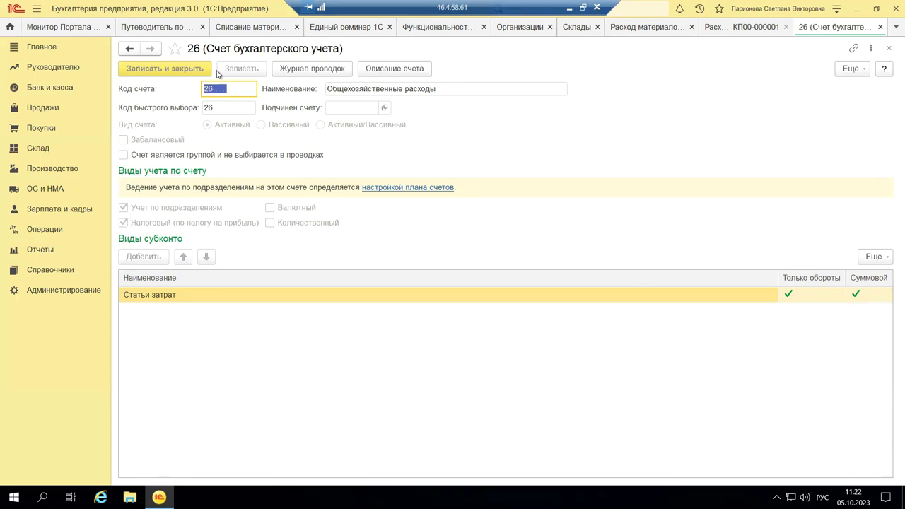
Close the account 26 card and the document's cost account settings, discarding the changes made there
left_click(890, 48)
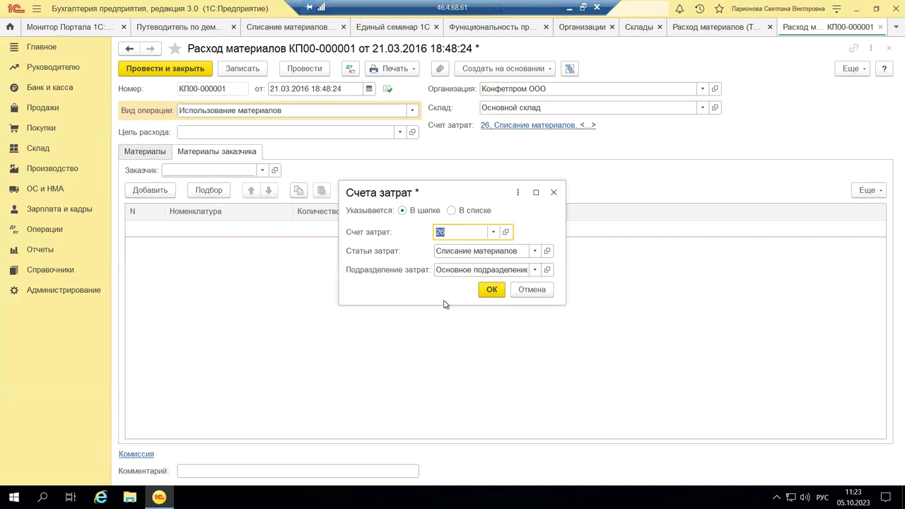
left_click(554, 193)
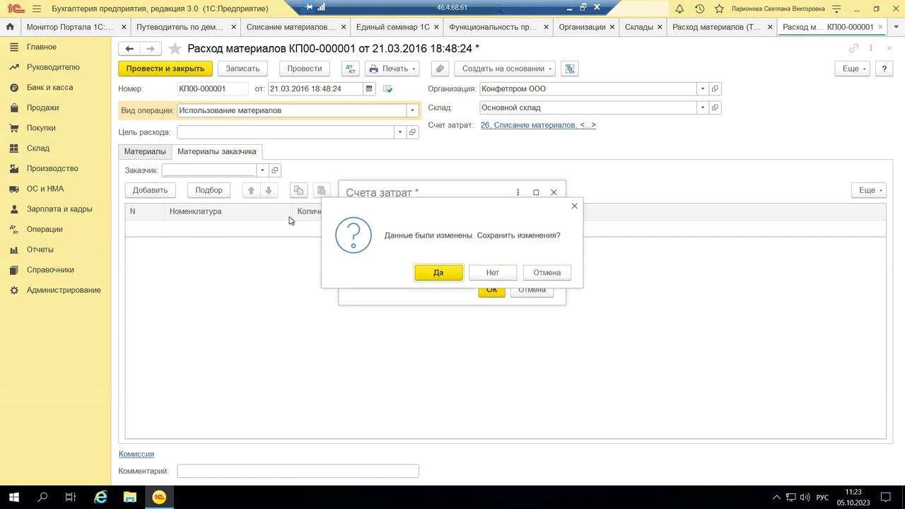
left_click(493, 274)
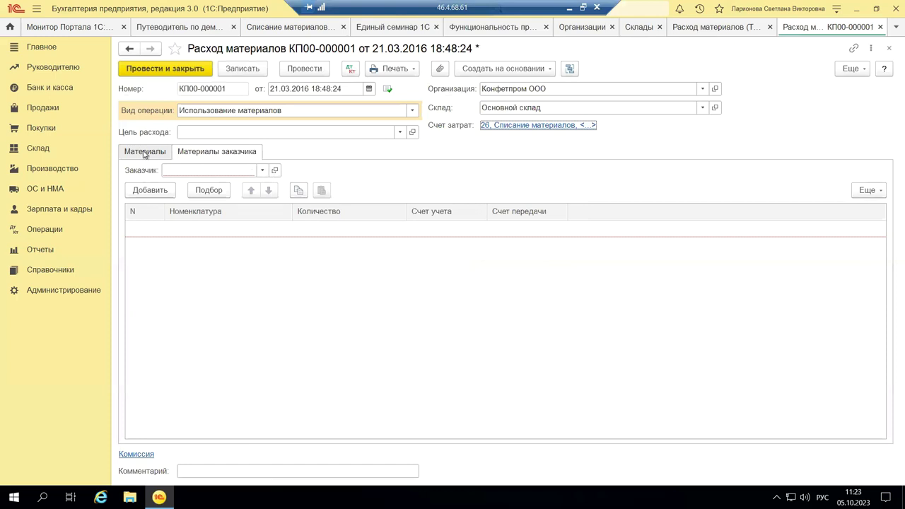
Select Магазин "Продукты 24 часа" as the customer for the customer-supplied materials, start a blank item row and cancel it
left_click(262, 170)
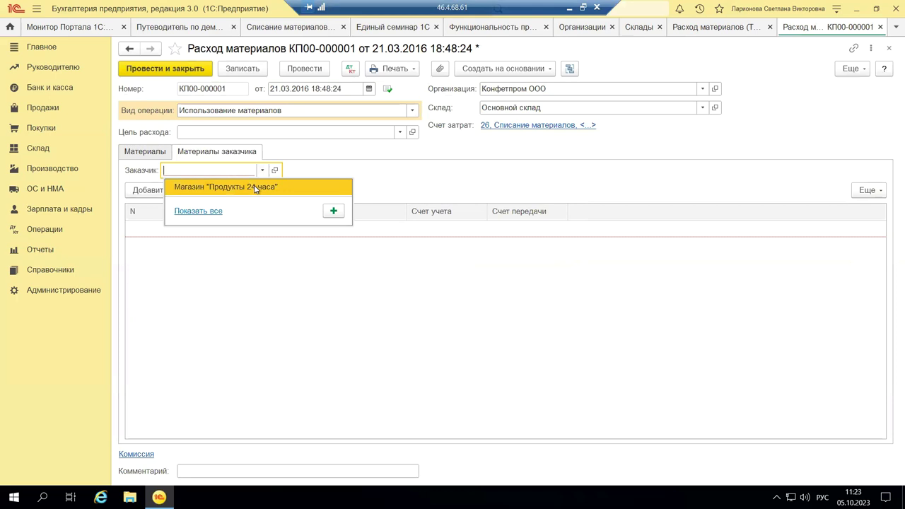
left_click(247, 187)
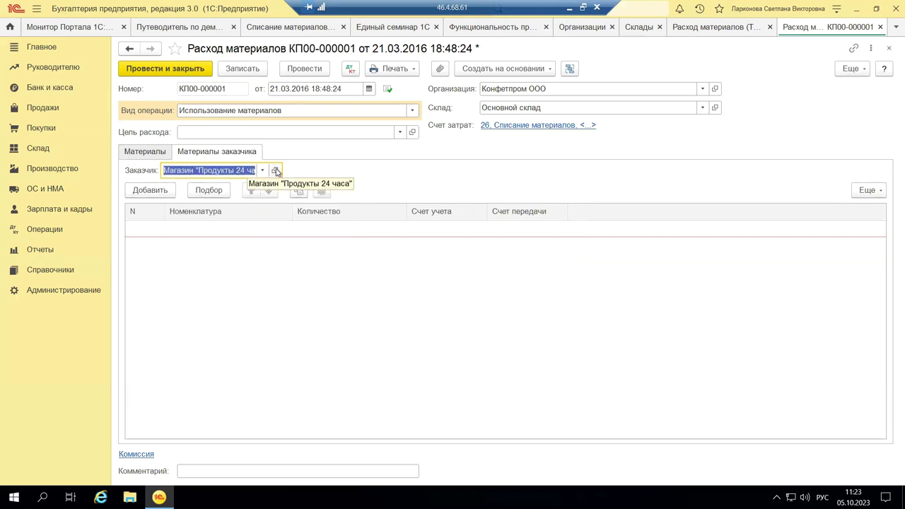
left_click(137, 193)
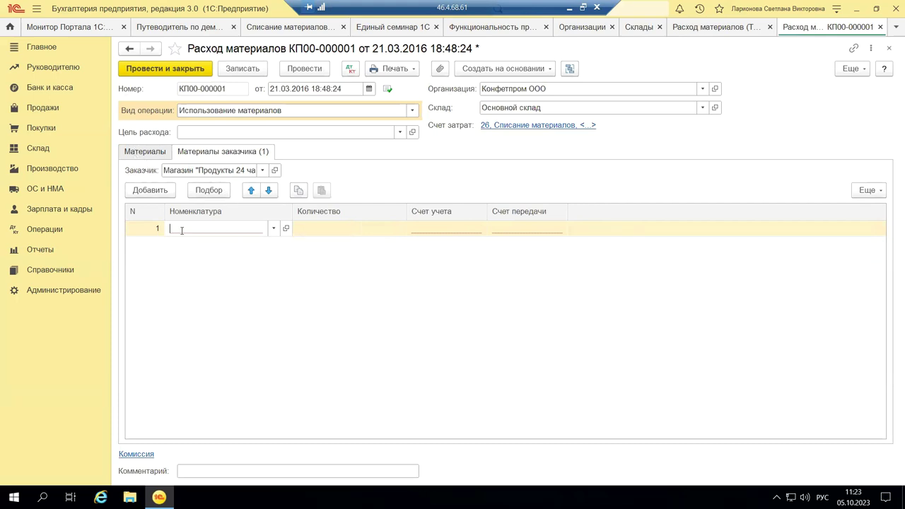
key("Escape")
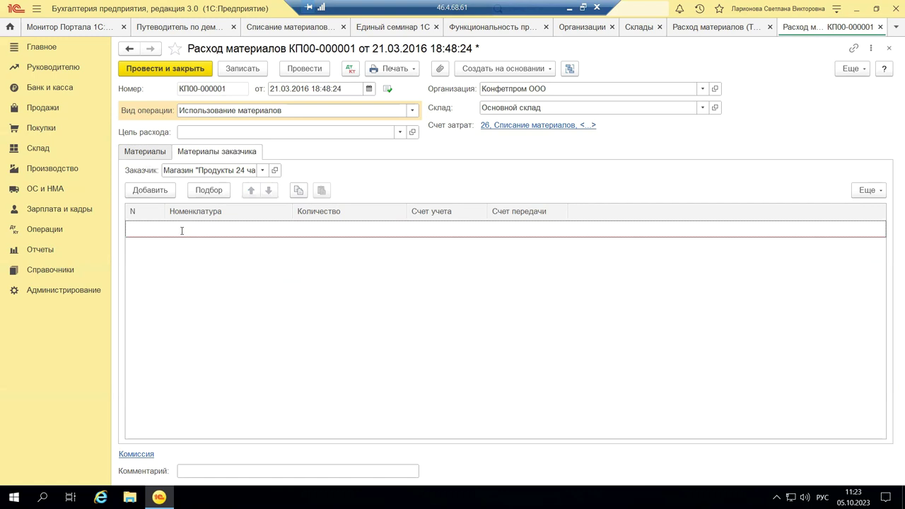
View the document's own materials table and comment field, and close the document without saving to return to the list
left_click(134, 153)
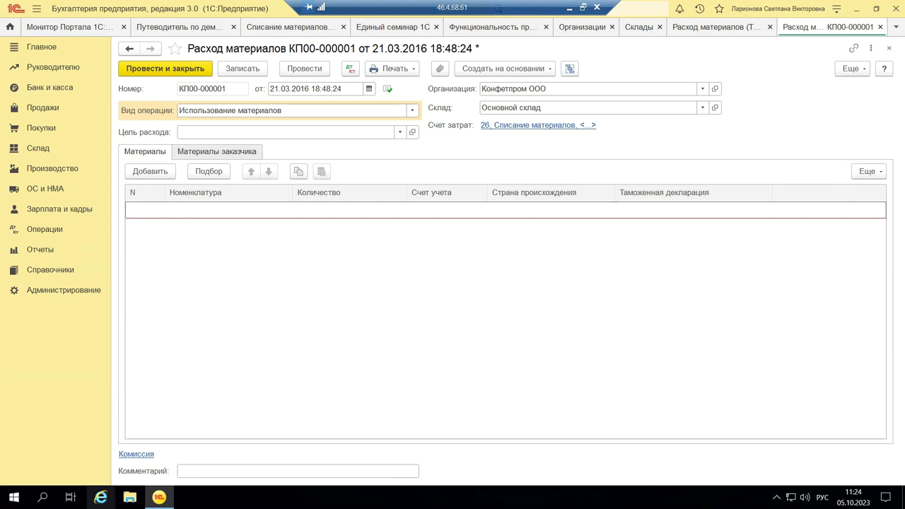
left_click(203, 469)
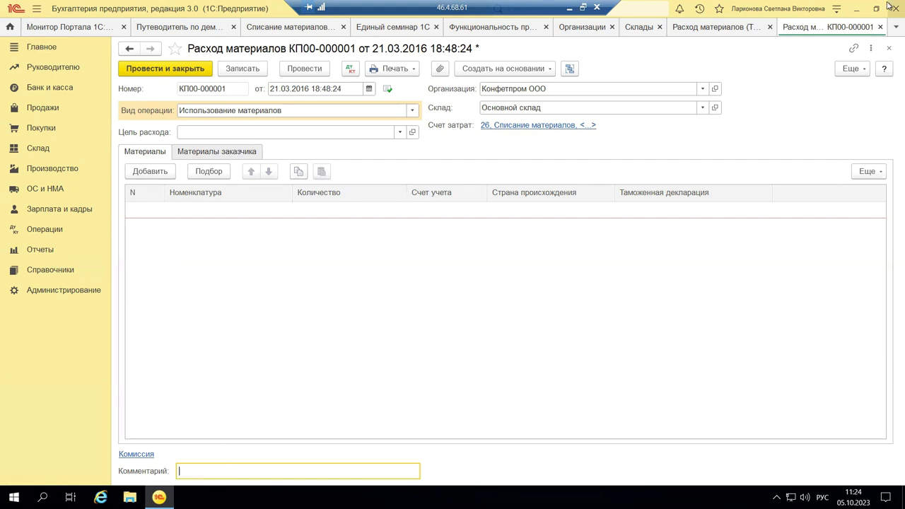
left_click(880, 27)
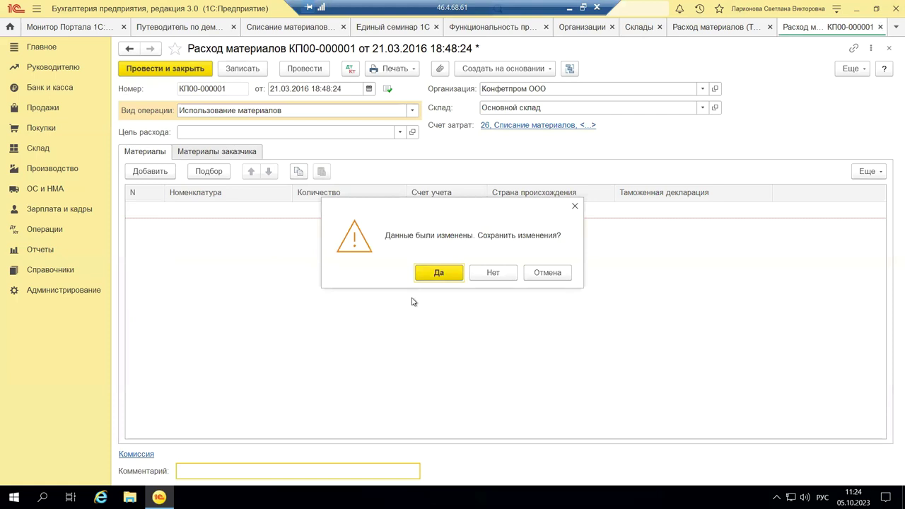
left_click(502, 276)
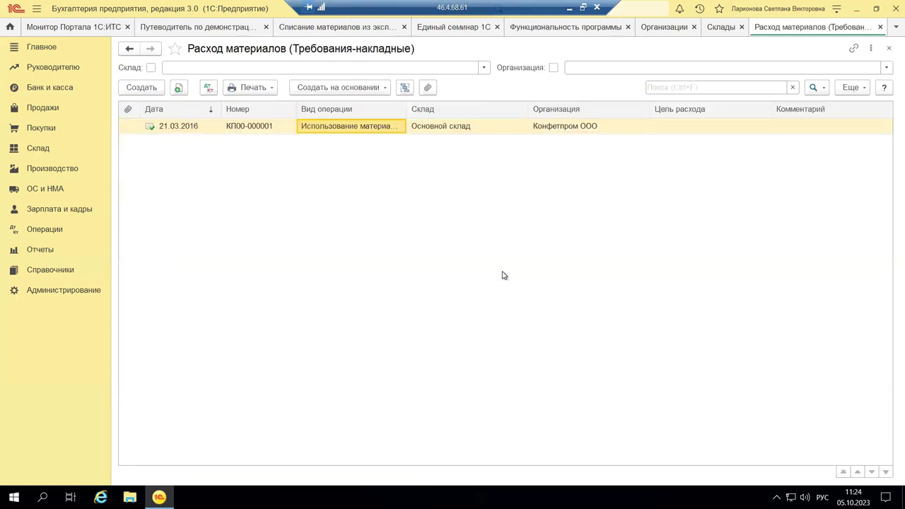
left_click(822, 133)
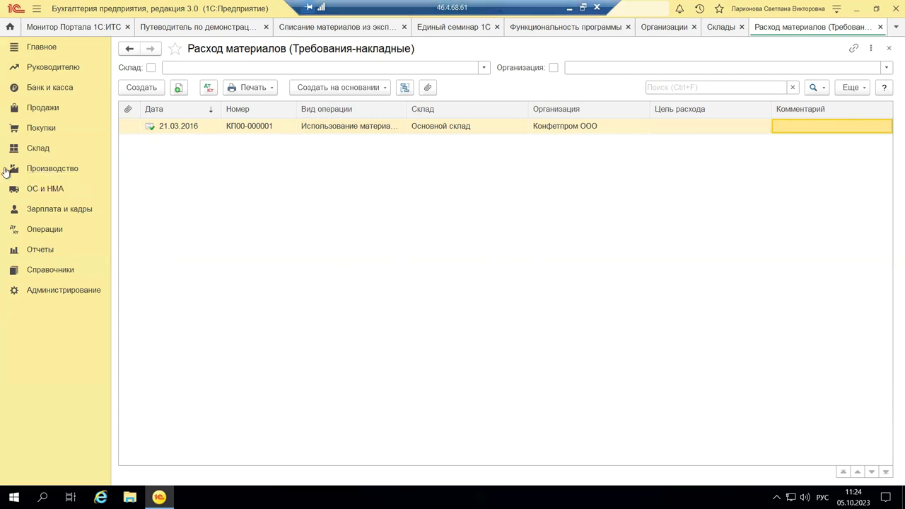
Open the 23.02.2016 document from the Перемещение товаров, материалов list and view its available operation types without changing the current one
left_click(28, 152)
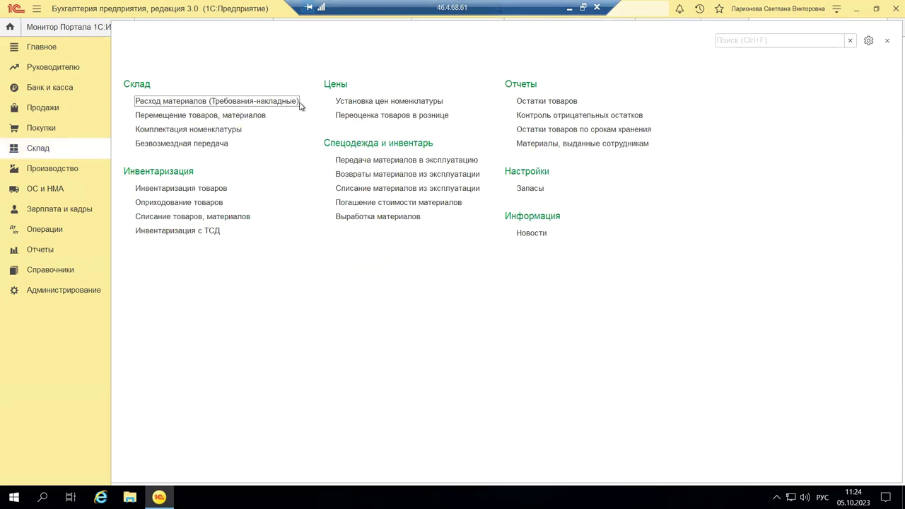
left_click(203, 114)
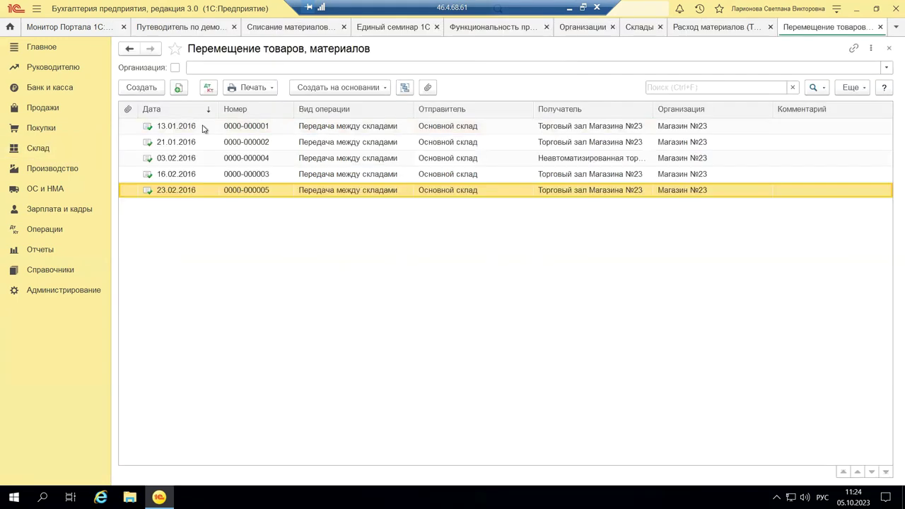
double_click(370, 192)
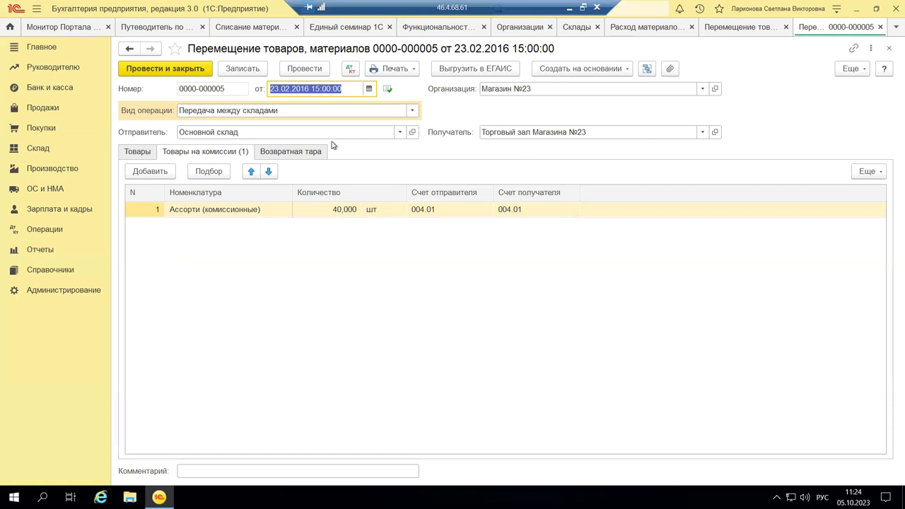
left_click(411, 111)
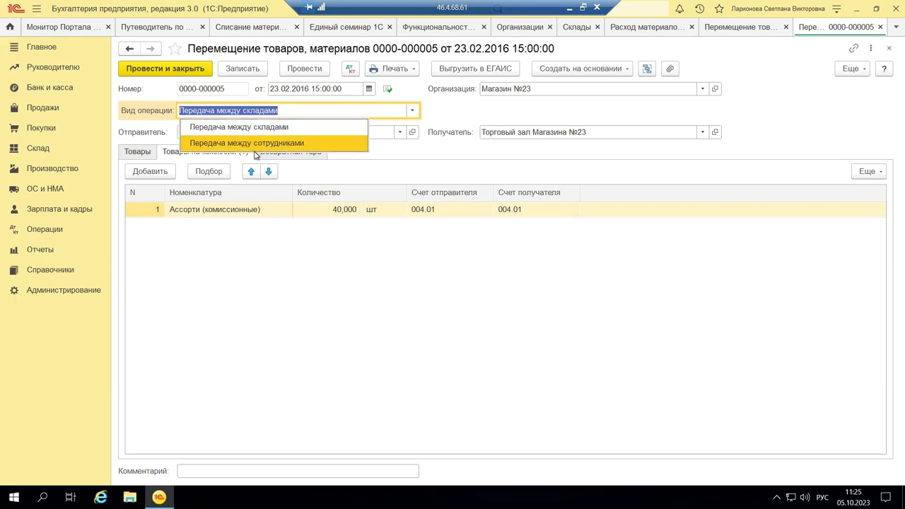
left_click(414, 150)
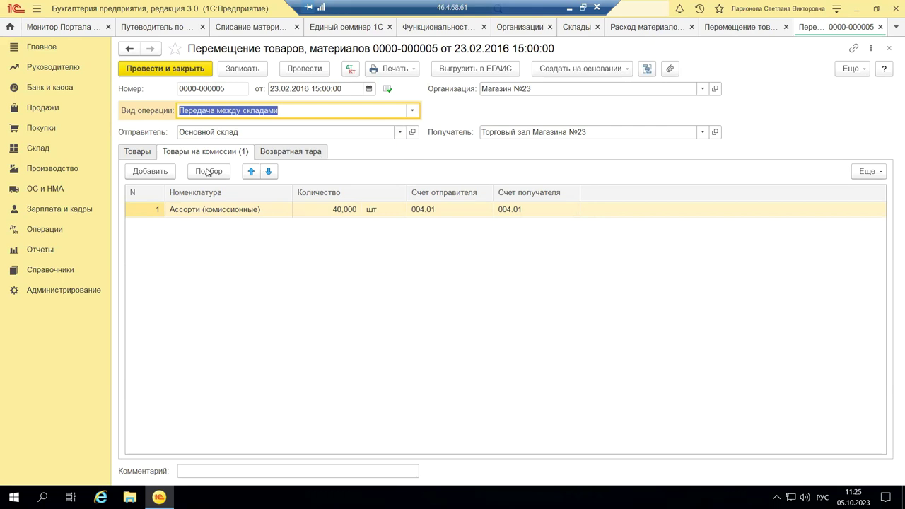
Examine the transfer's goods, commission goods and returnable packaging tables, browsing the Кондитерское сырье group in the goods picker without picking anything
left_click(138, 151)
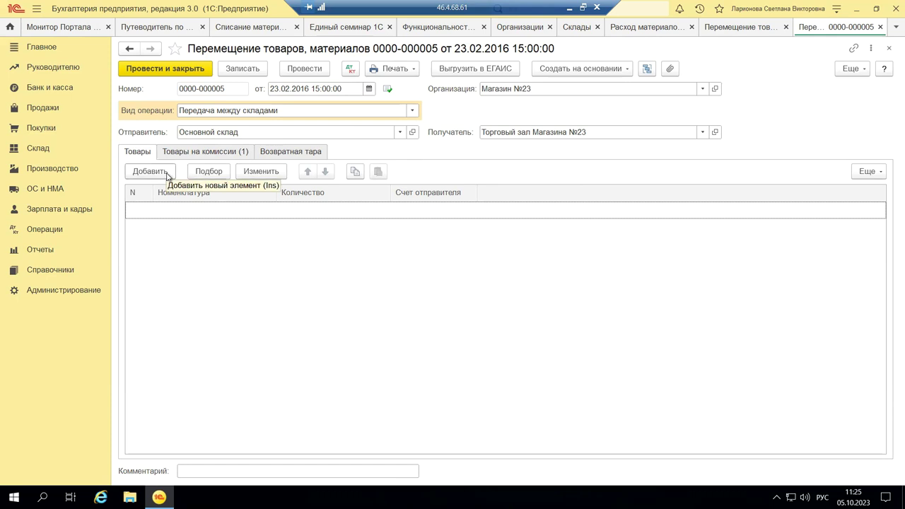
left_click(205, 174)
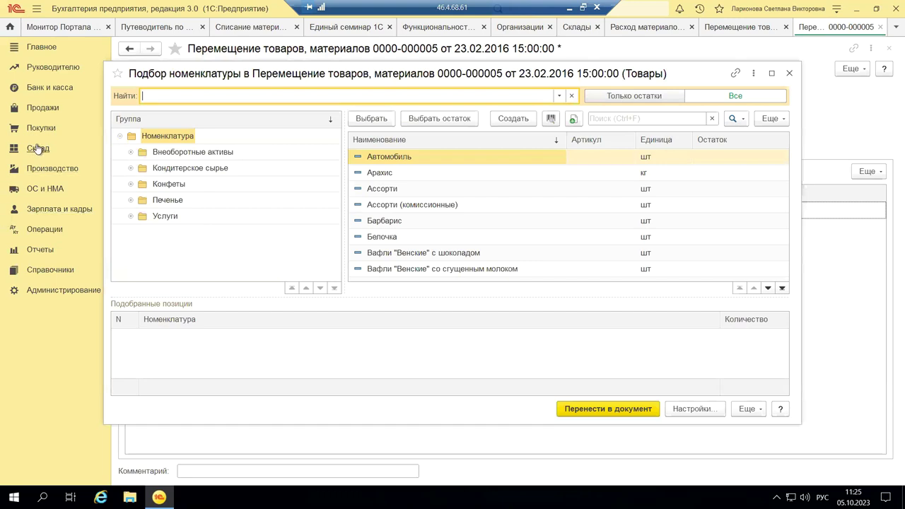
left_click(164, 169)
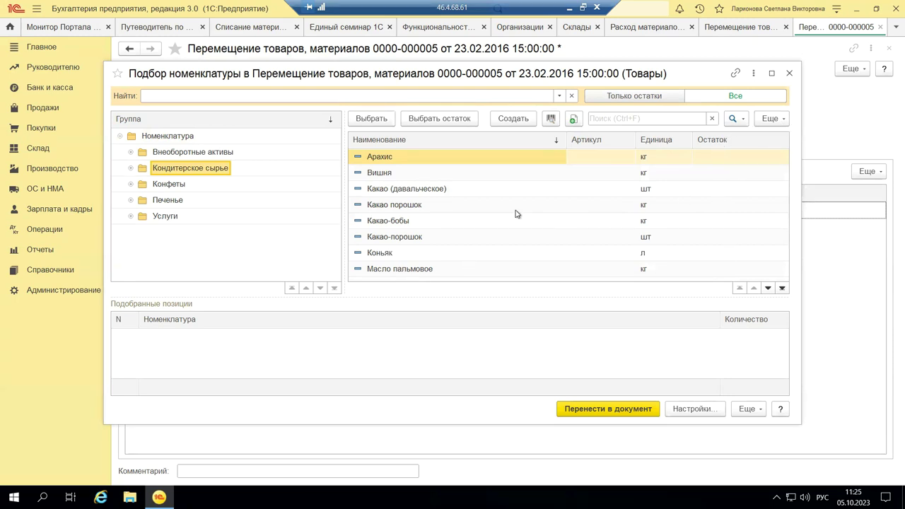
scroll(514, 214, "down", 3)
scroll(514, 213, "up", 3)
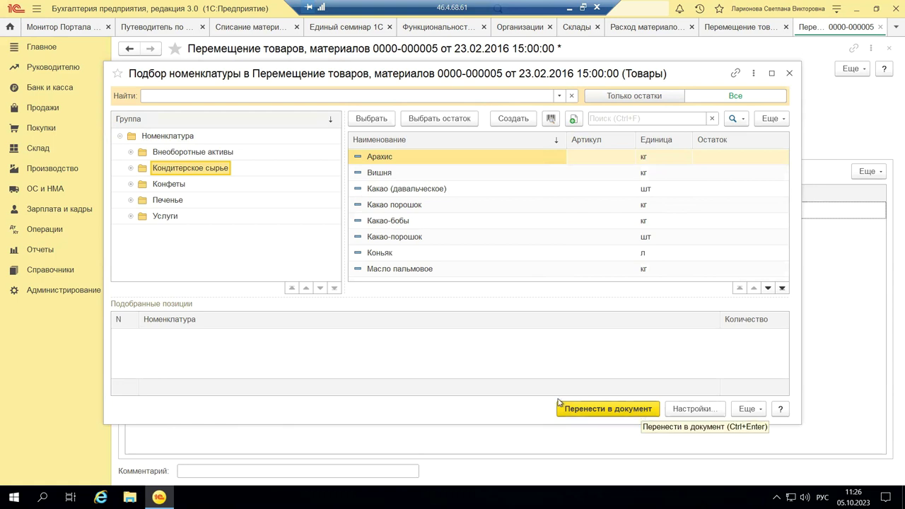
left_click(790, 73)
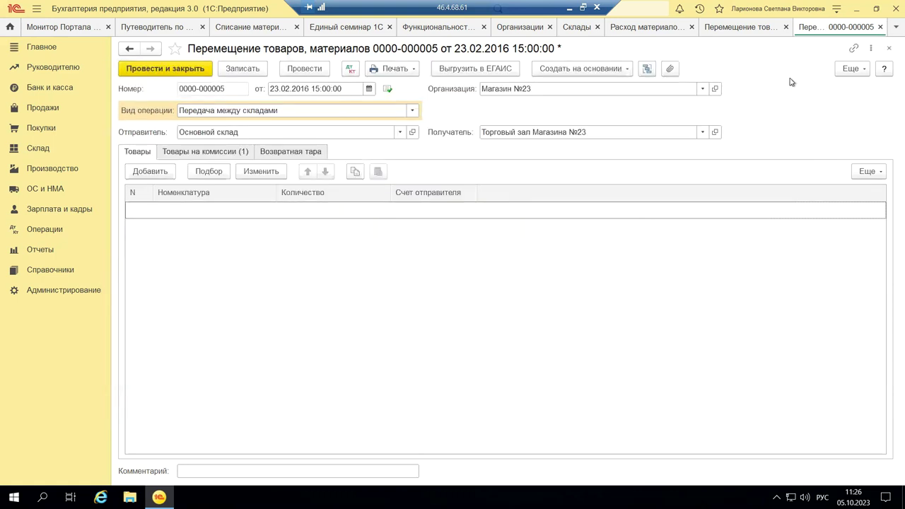
left_click(170, 155)
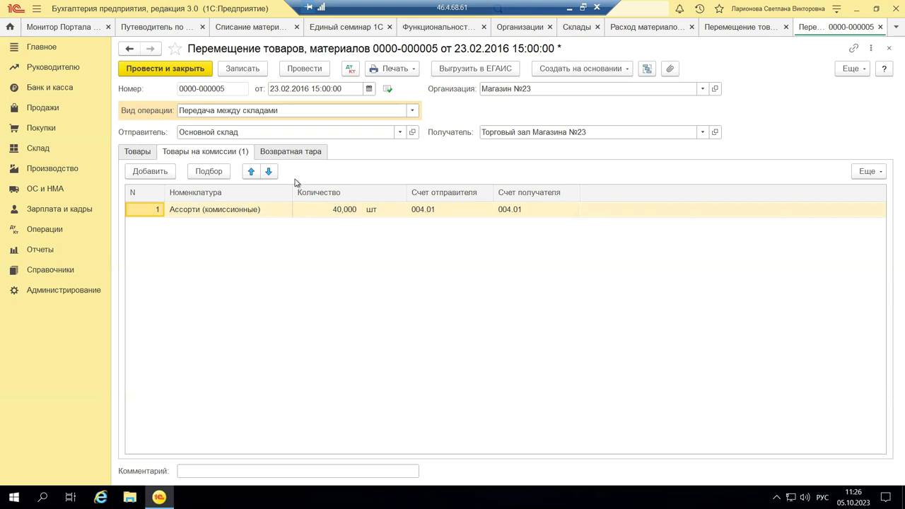
left_click(282, 152)
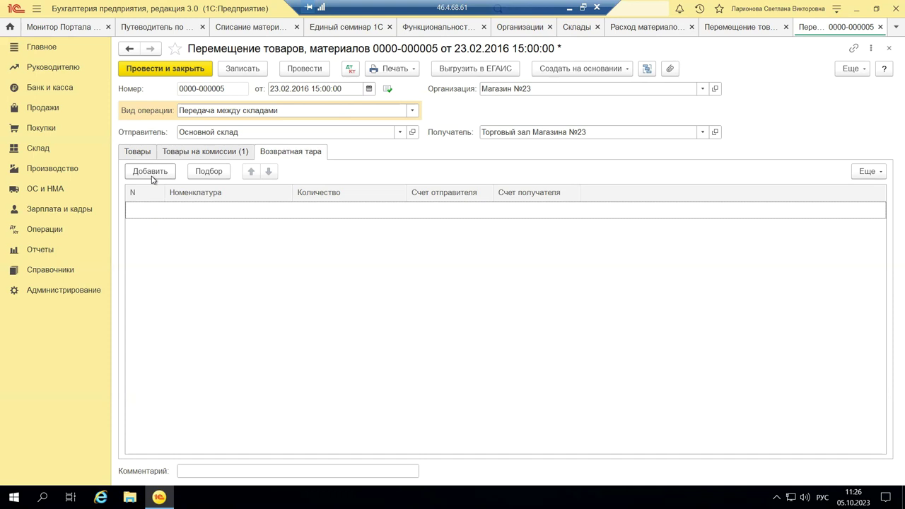
Save the transfer document to view its Перемещение товаров print form, and close both the form and the document
left_click(414, 70)
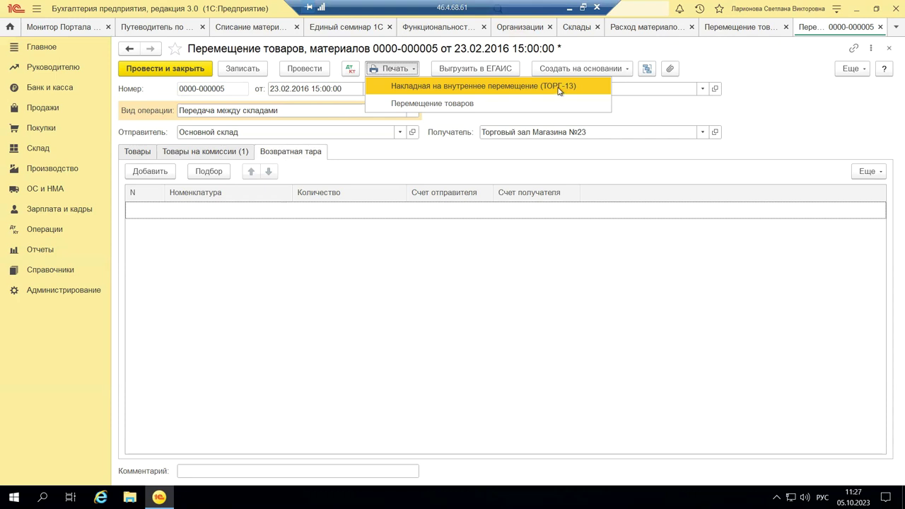
left_click(541, 104)
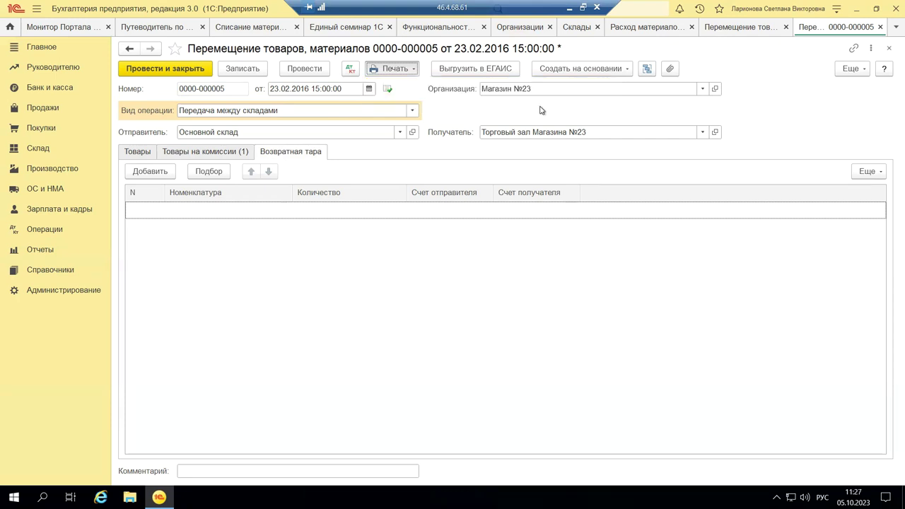
left_click(415, 276)
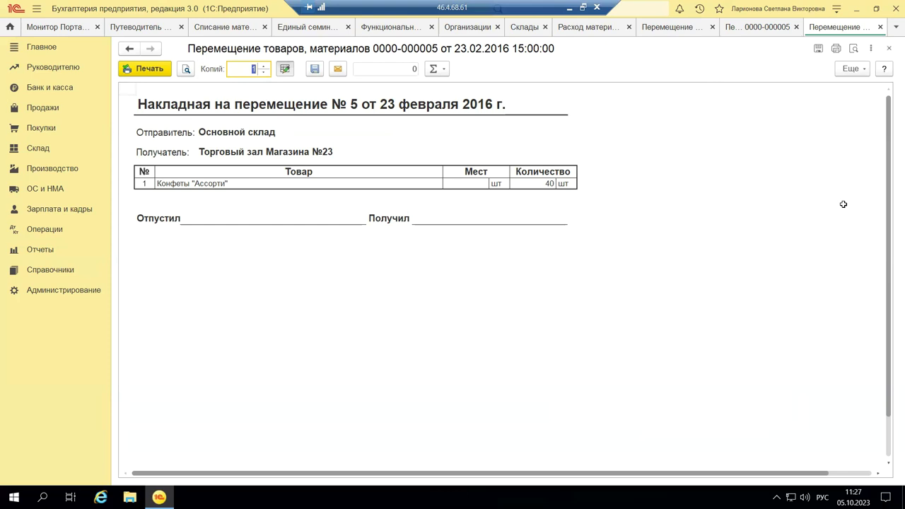
left_click(889, 48)
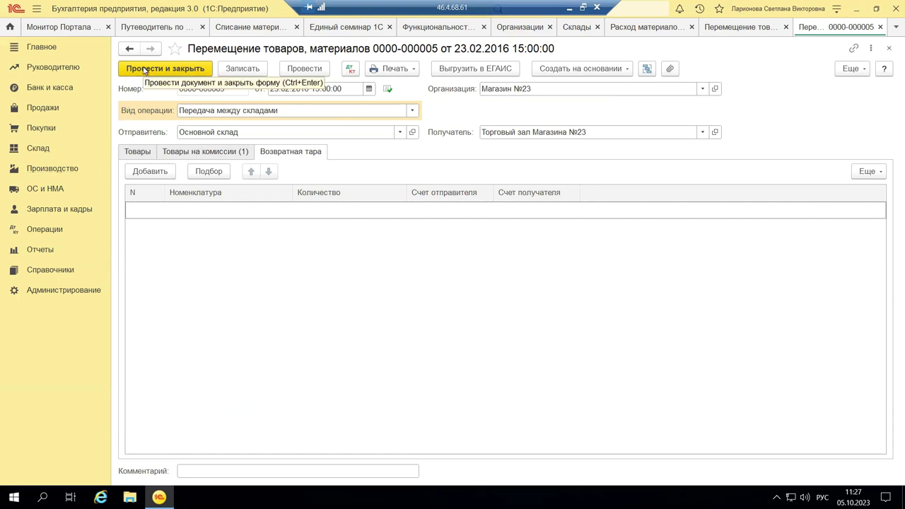
left_click(889, 48)
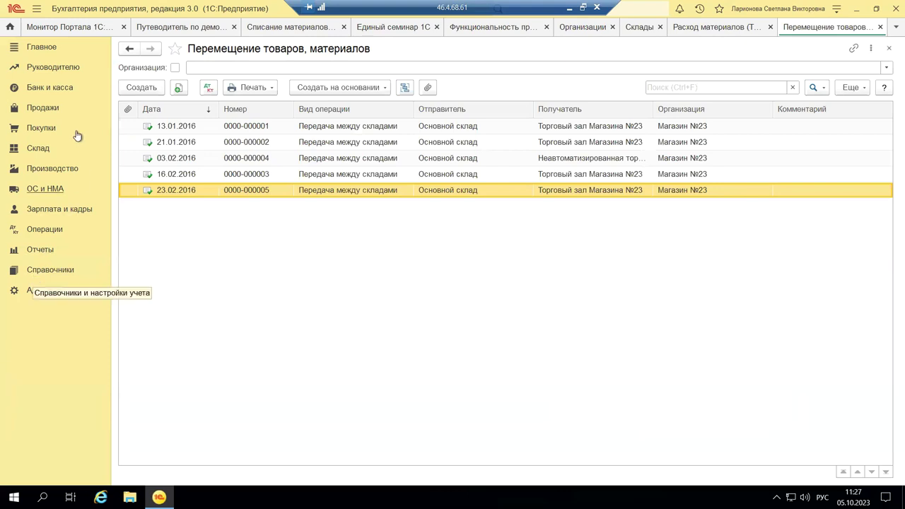
Open the Безвозмездная передача list in the warehouse section and start a new document
left_click(37, 149)
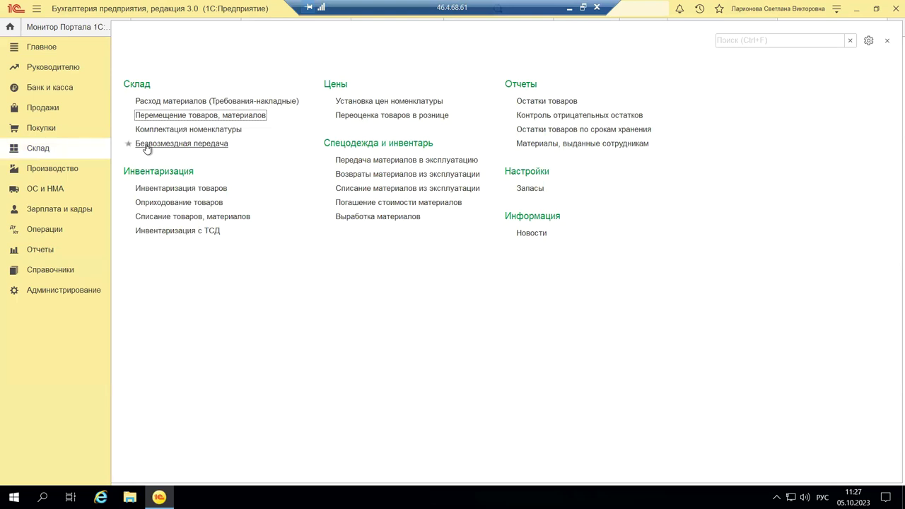
left_click(146, 144)
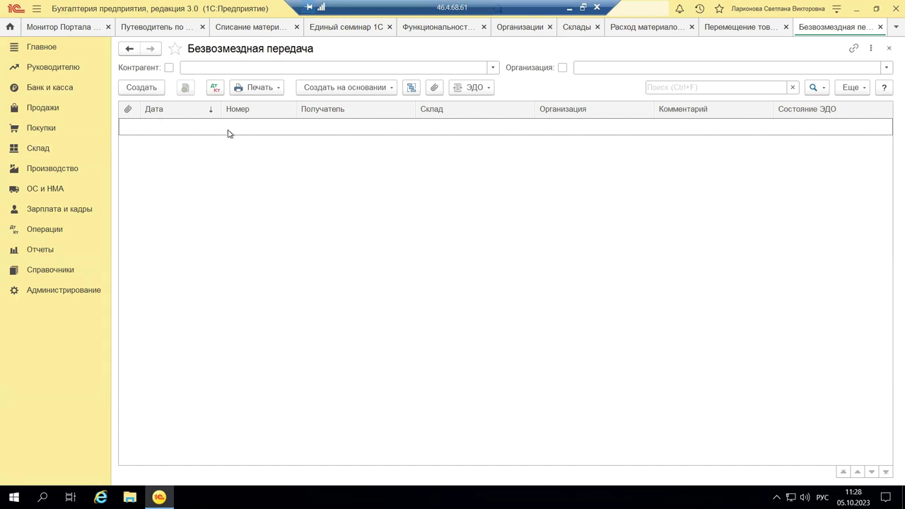
left_click(145, 88)
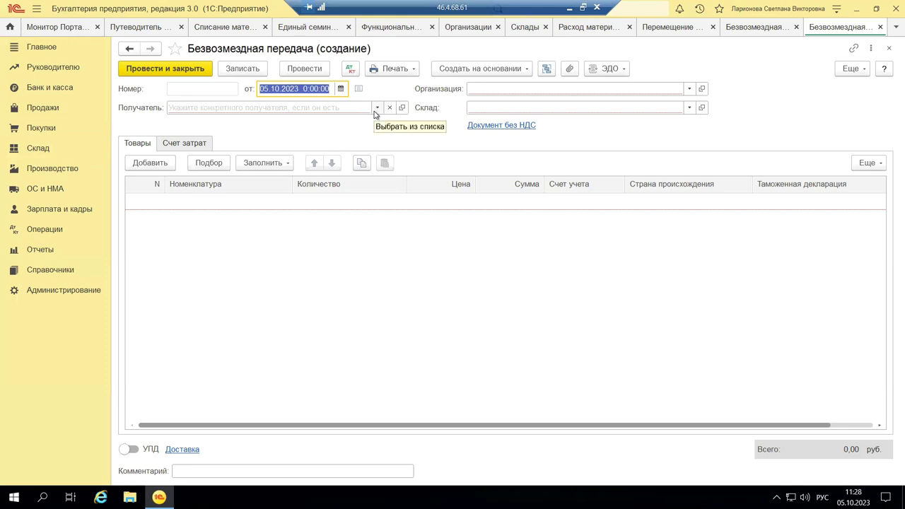
View the new document's cost account settings and the full Прочие доходы и расходы list, and close the list without choosing another item
left_click(170, 145)
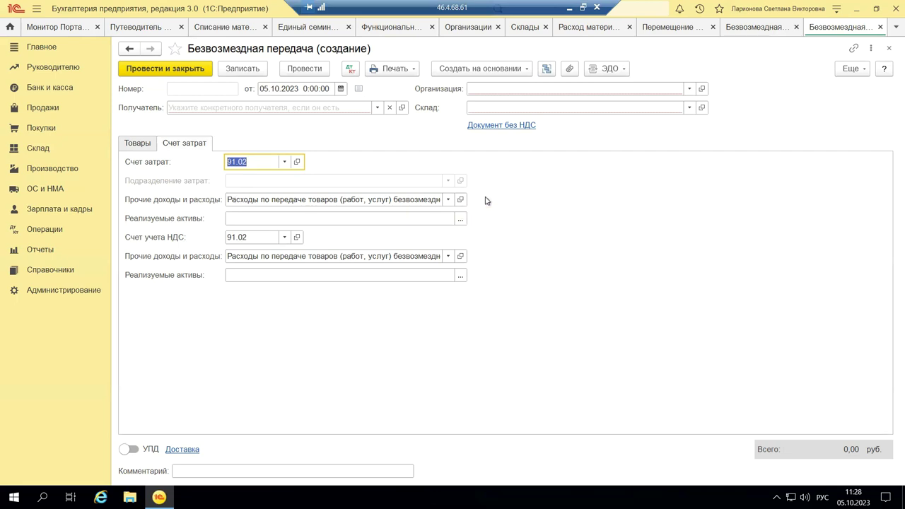
left_click(447, 199)
left_click(296, 231)
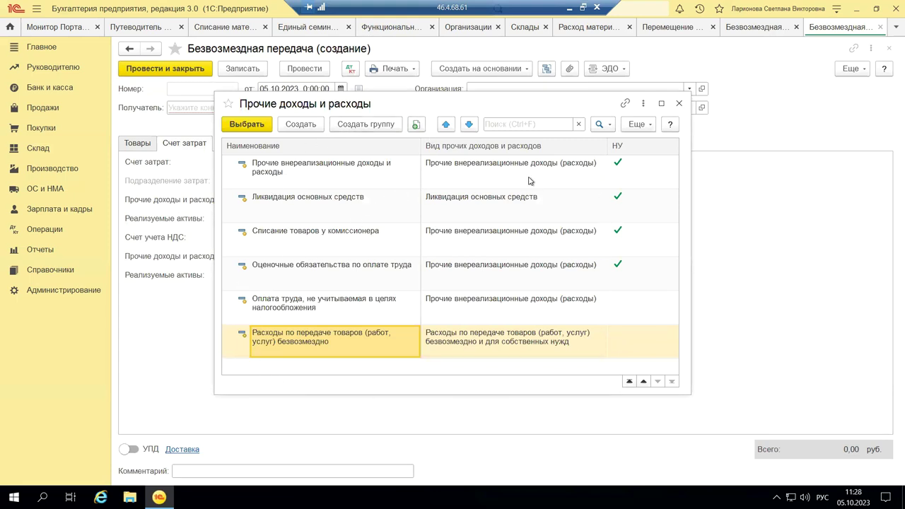
left_click(679, 105)
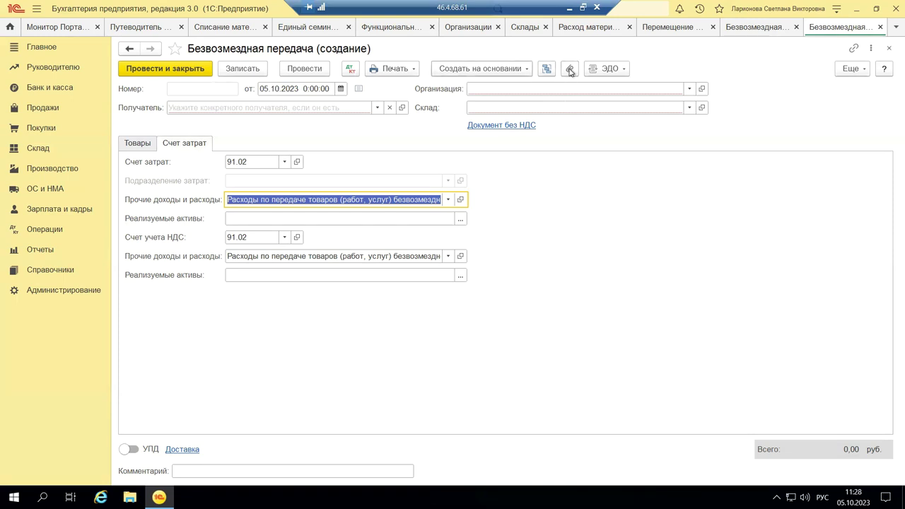
Examine which documents and print forms the new Безвозмездная передача document offers, and close the document without saving
left_click(526, 69)
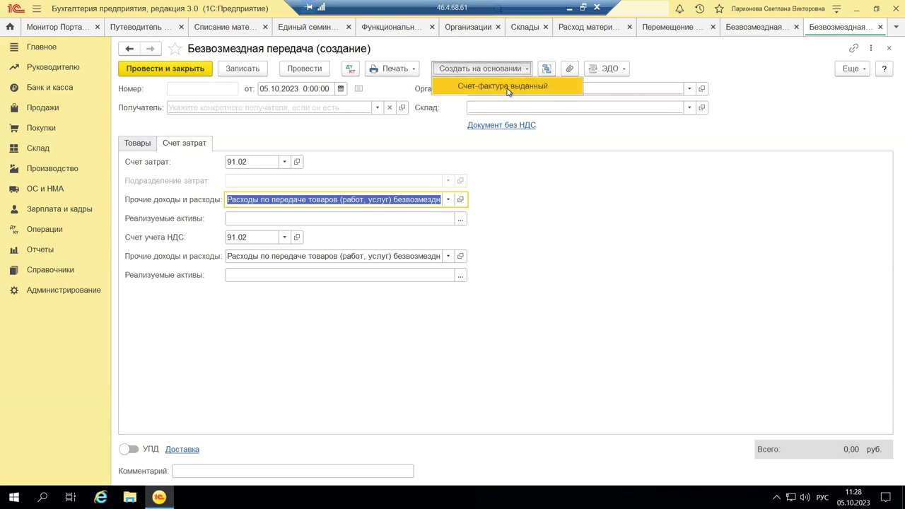
left_click(395, 69)
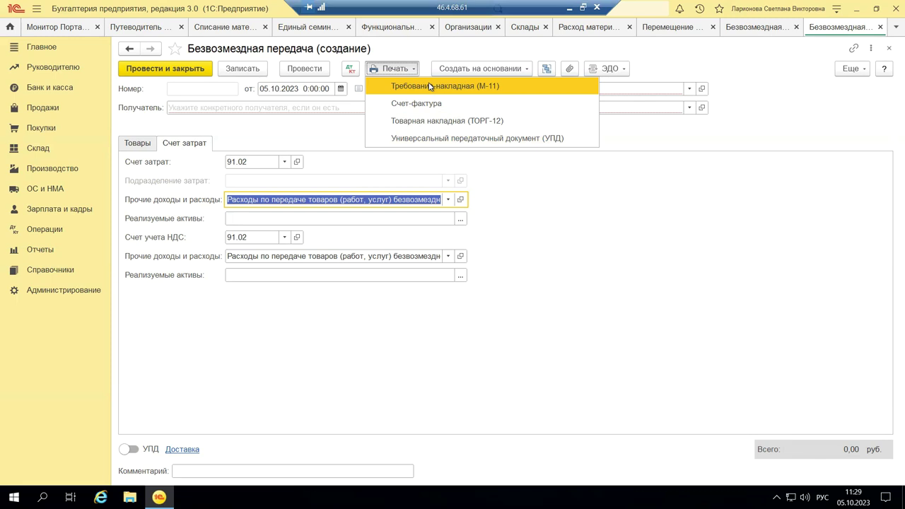
left_click(34, 148)
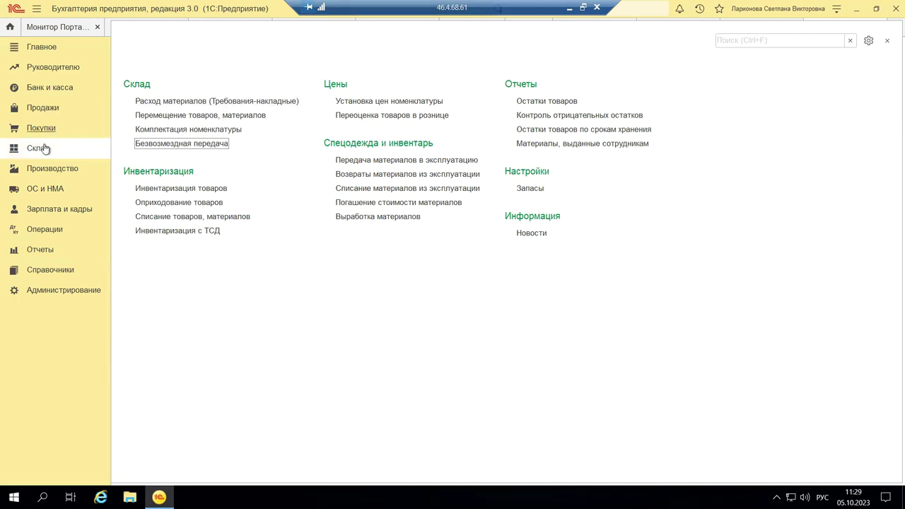
left_click(146, 144)
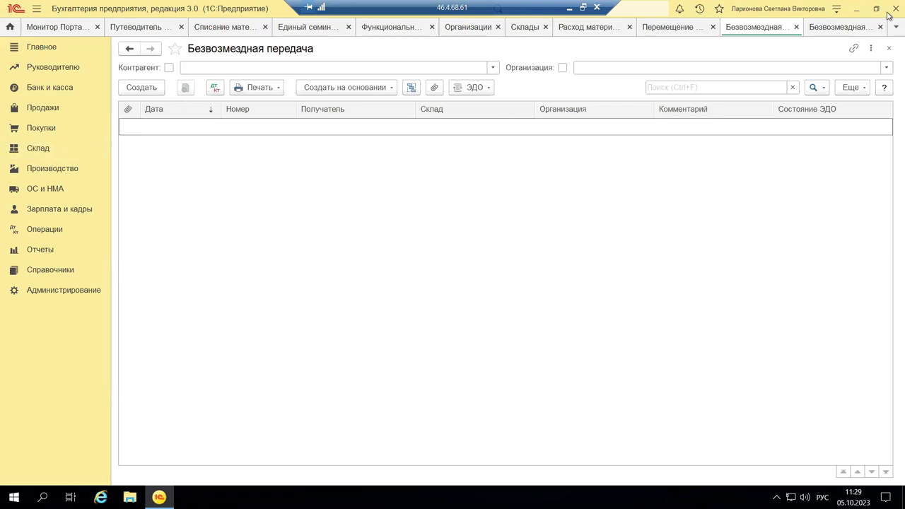
left_click(817, 27)
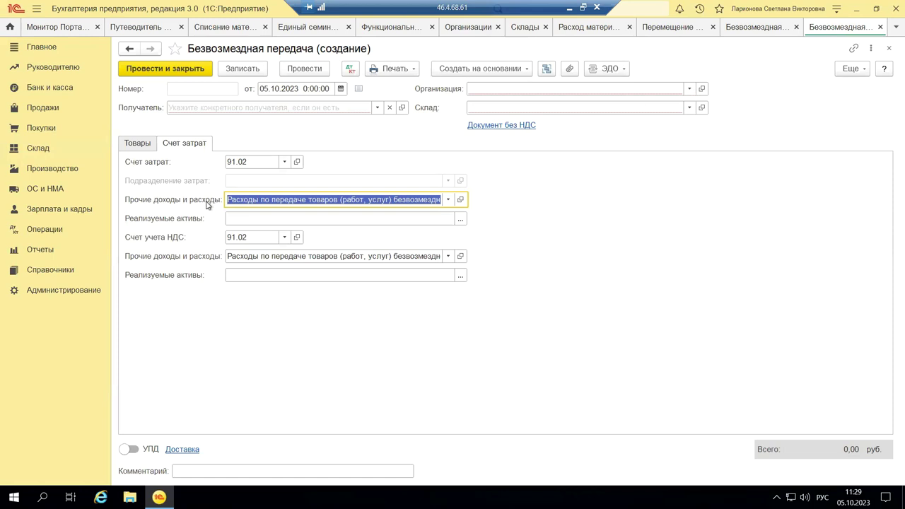
left_click(389, 69)
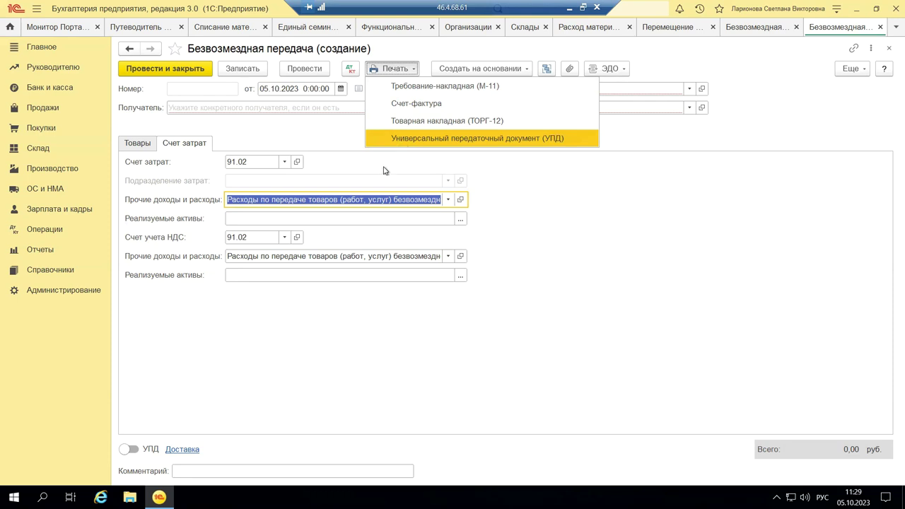
left_click(889, 48)
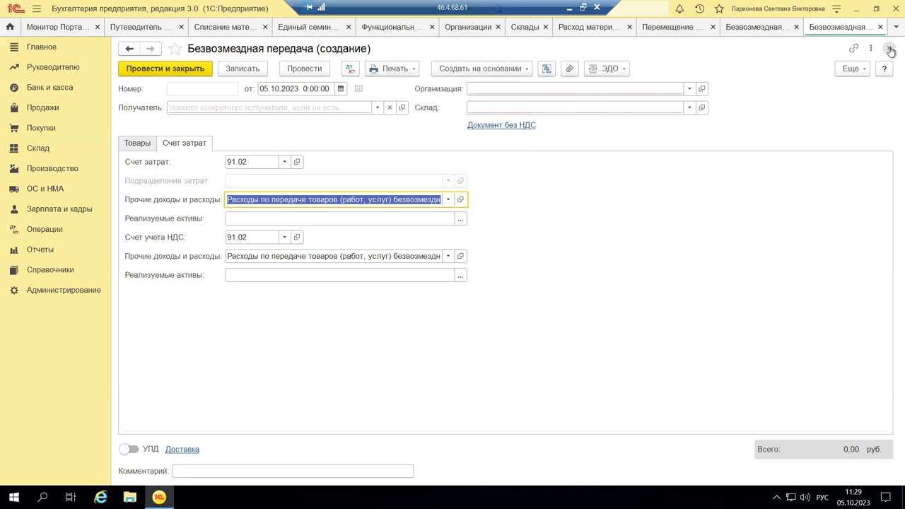
left_click(888, 48)
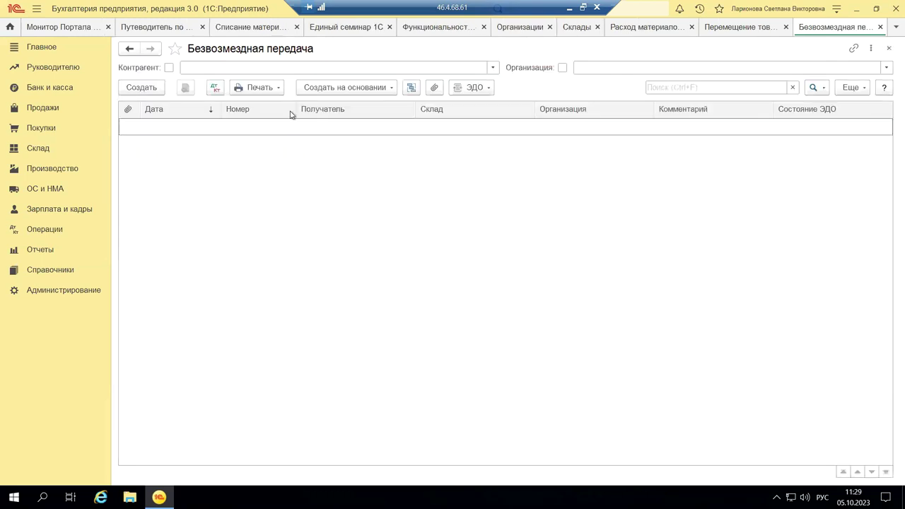
Open the 31.03.2016 Инвентаризация товаров document for Торговый зал Магазина №23 from the warehouse section
left_click(39, 149)
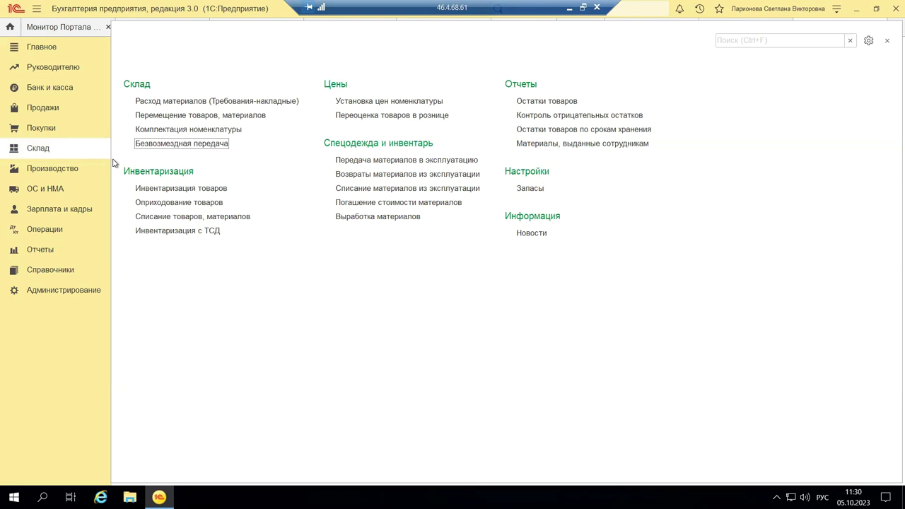
left_click(158, 191)
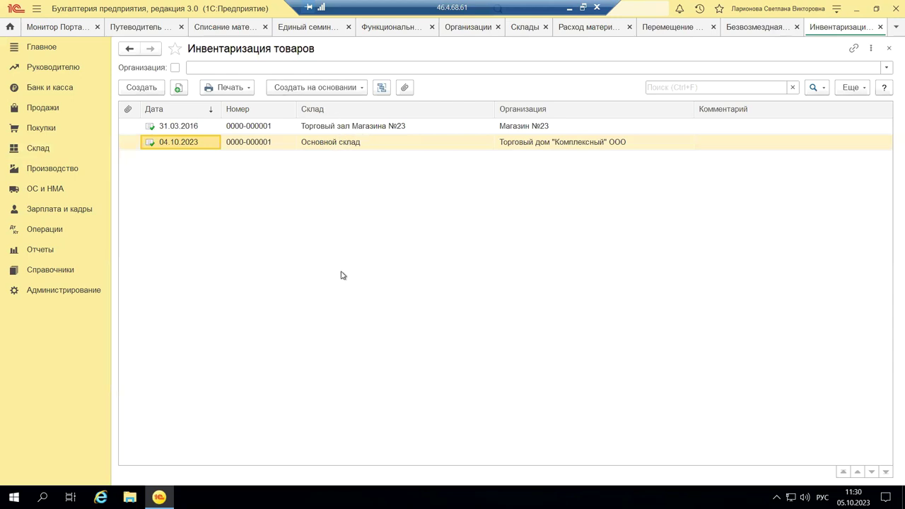
left_click(313, 126)
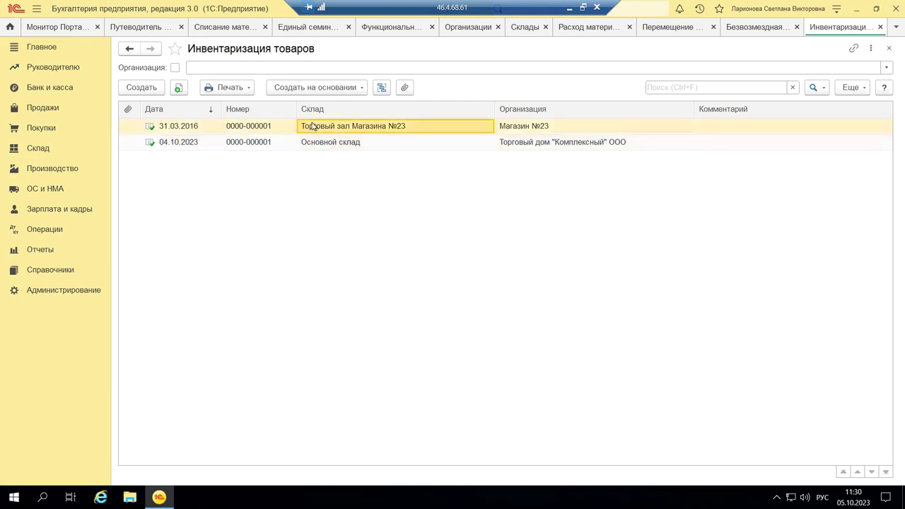
double_click(312, 126)
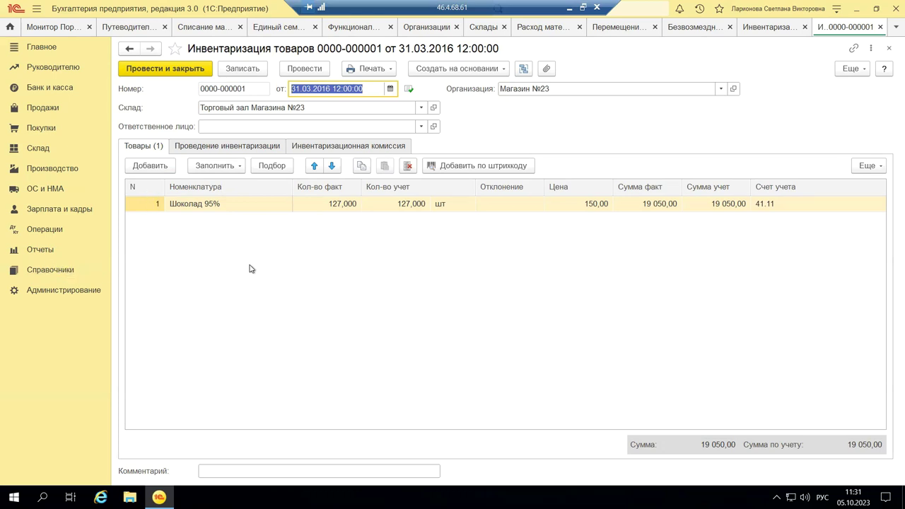
Set the inventory's conducting period from 04.10.2023 to 05.10.2023
left_click(210, 147)
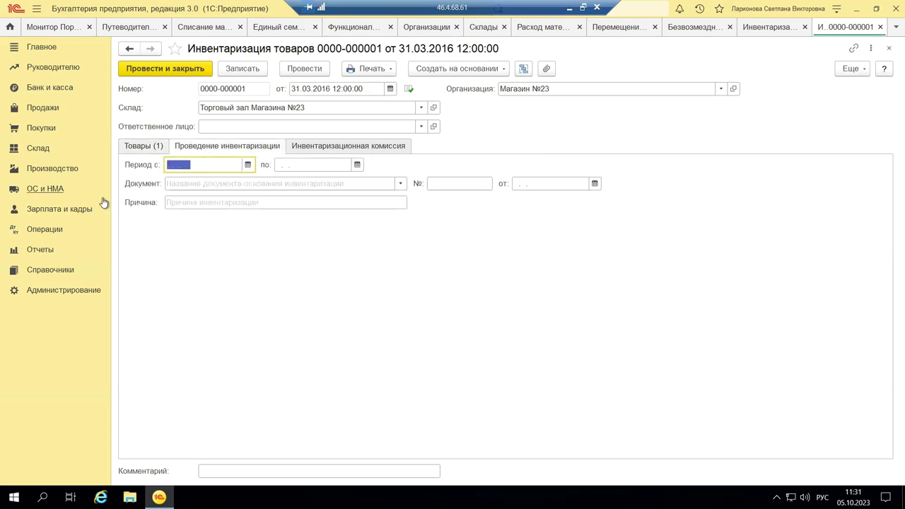
left_click(247, 164)
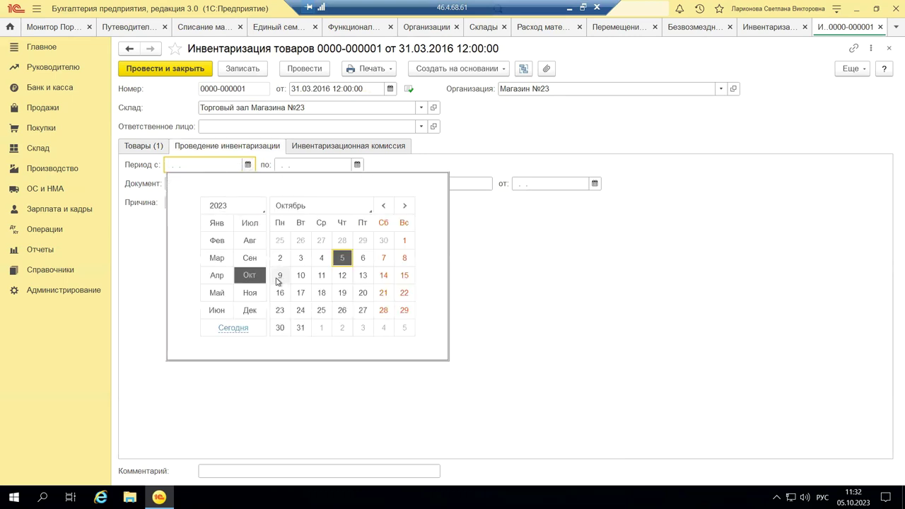
left_click(321, 258)
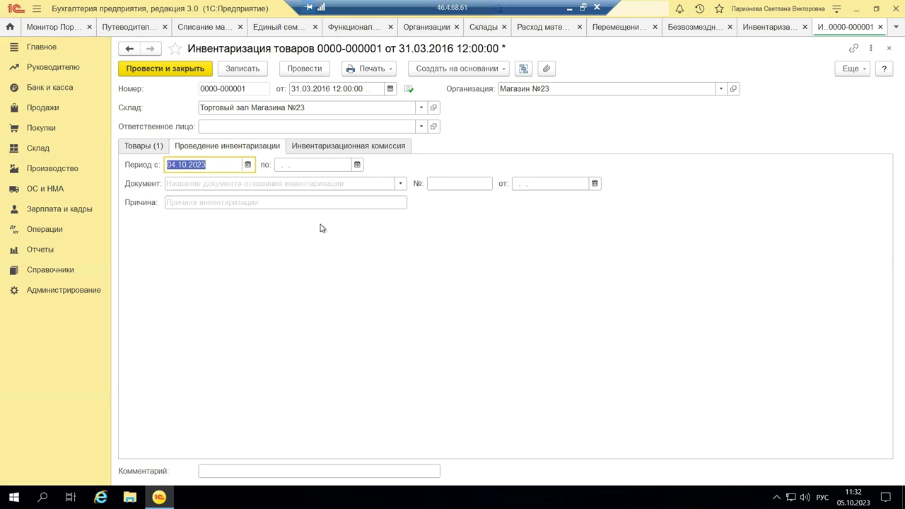
left_click(357, 164)
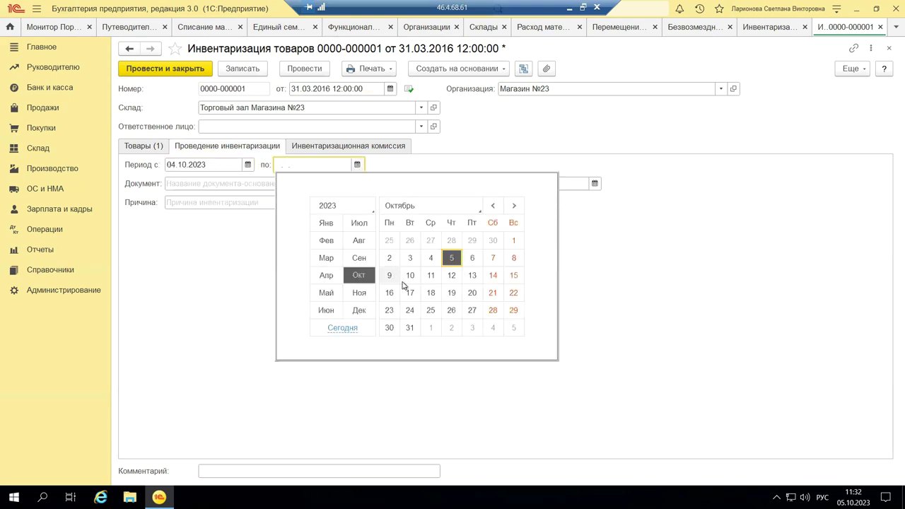
left_click(451, 257)
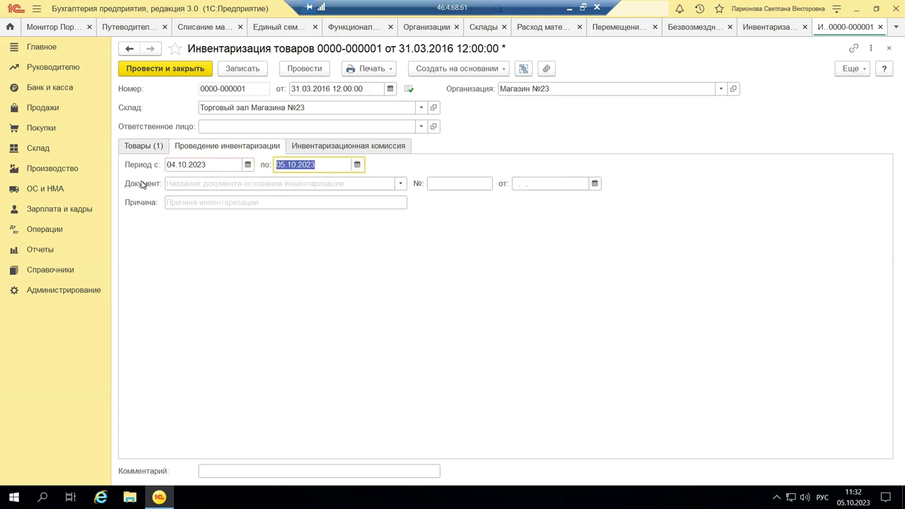
Specify Приказ No. 123 dated 03.10.2023 as the inventory's basis document, with the reason Плановая
left_click(401, 183)
left_click(402, 183)
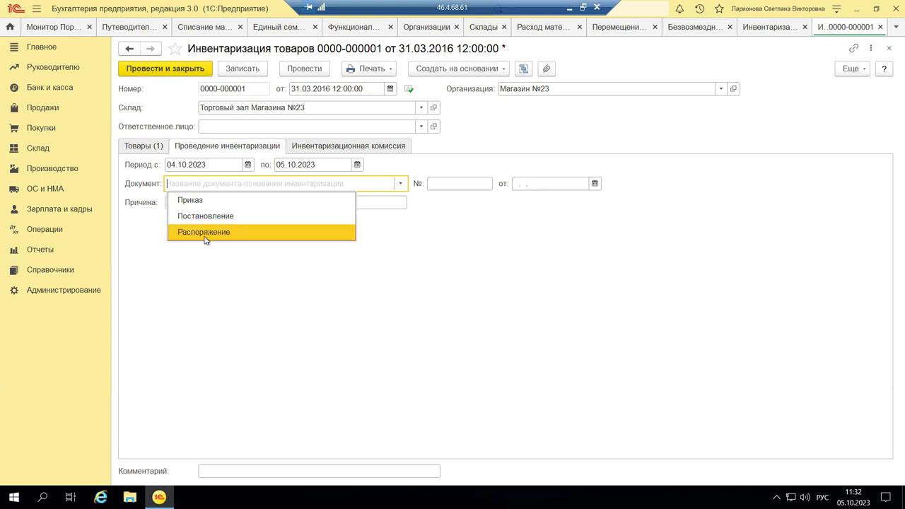
left_click(193, 200)
left_click(455, 183)
type("123")
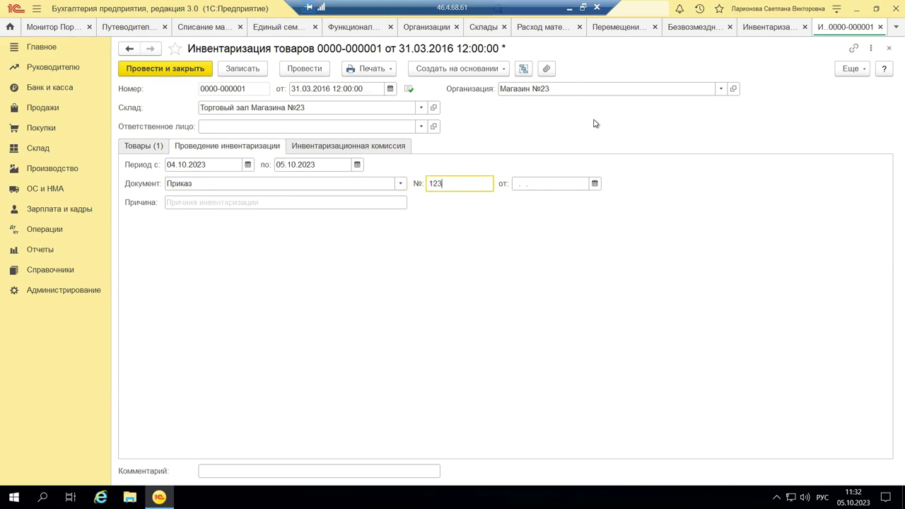
left_click(596, 183)
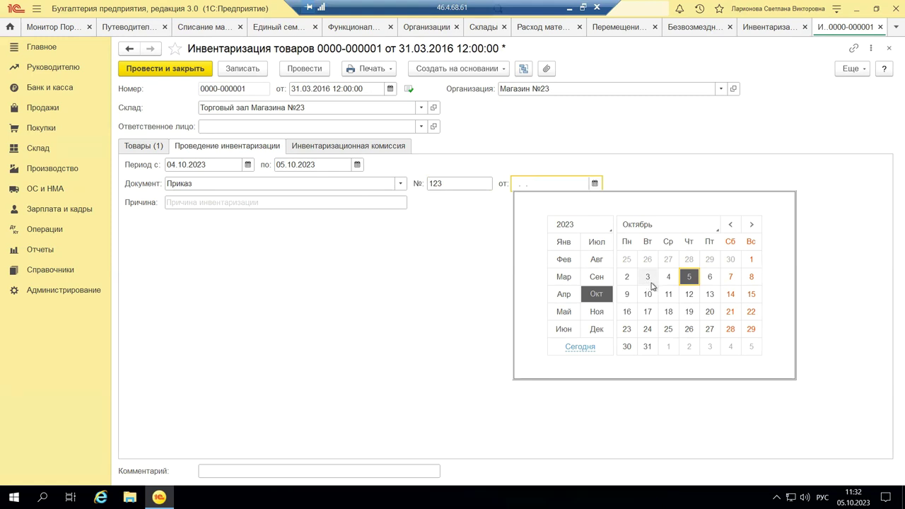
left_click(646, 278)
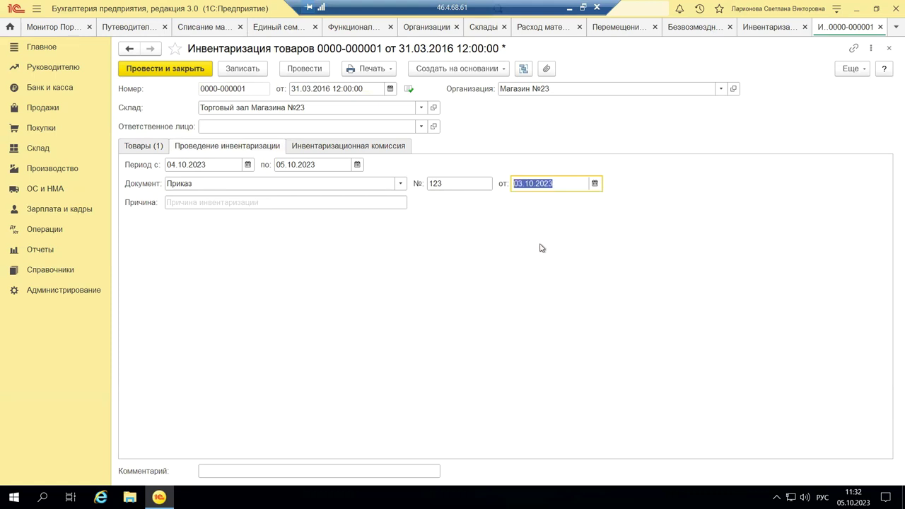
left_click(182, 203)
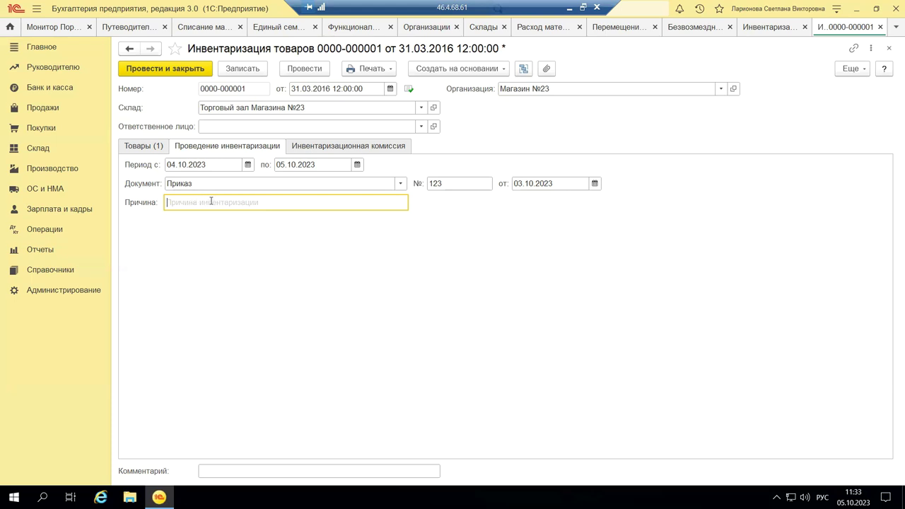
type("Плановая")
Add the suggested person as the first inventory commission member and mark this member as Председатель
left_click(351, 148)
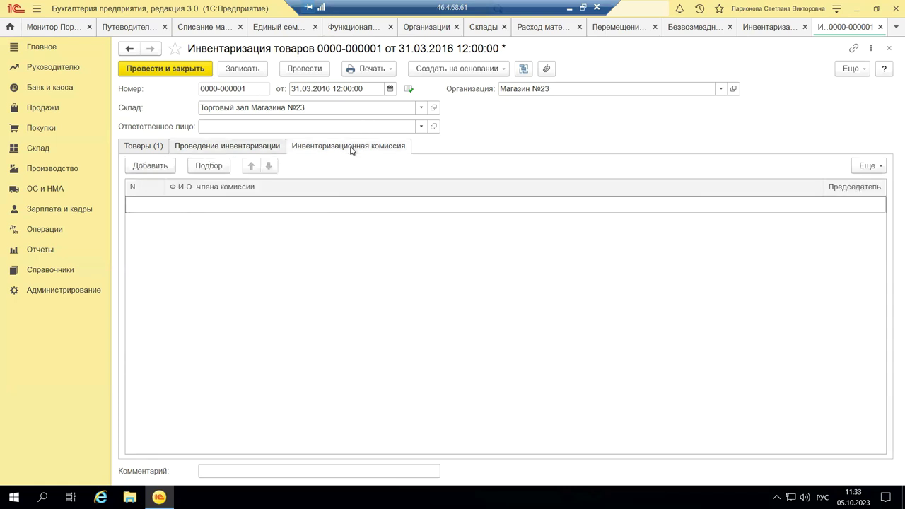
left_click(150, 167)
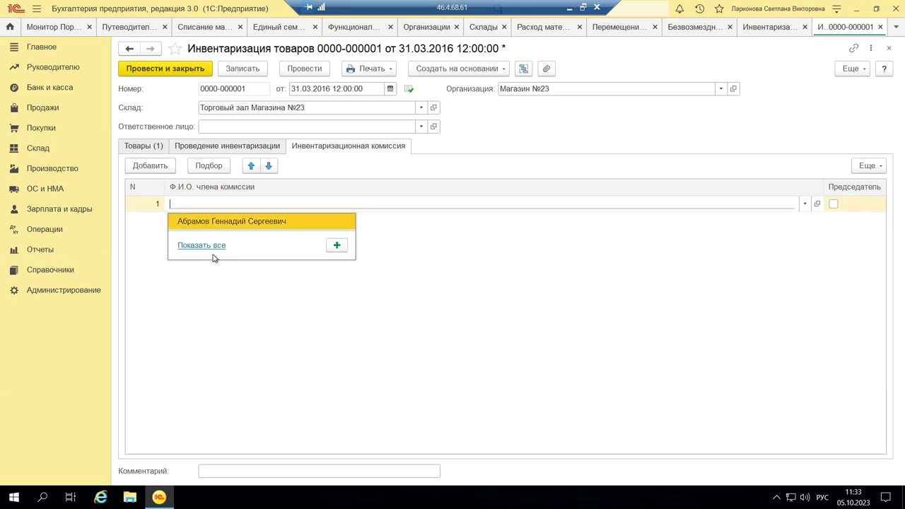
left_click(241, 221)
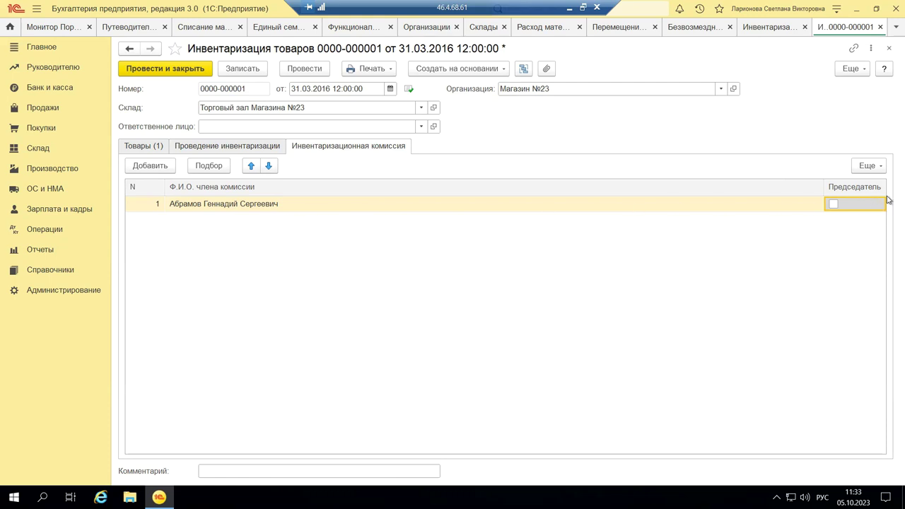
left_click(833, 205)
Add a second commission member from the full list of individuals, without the chairman mark, and save the inventory document
left_click(157, 168)
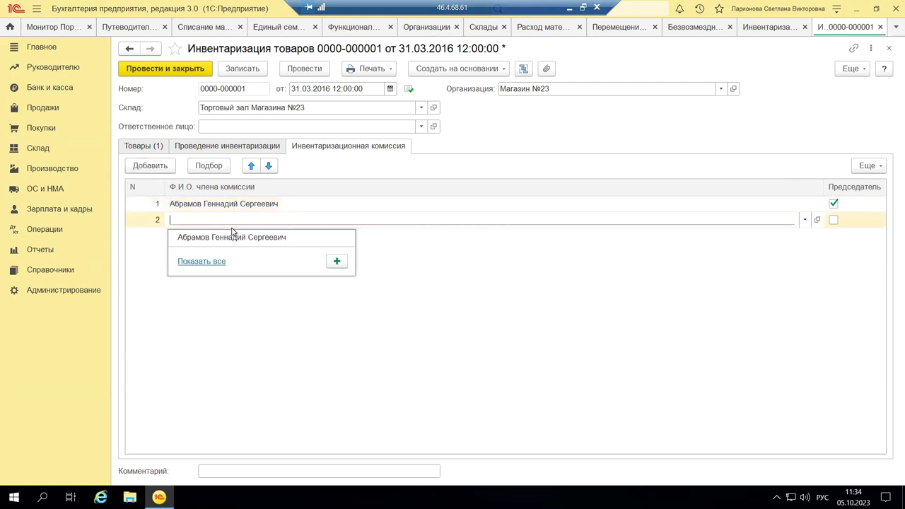
left_click(219, 262)
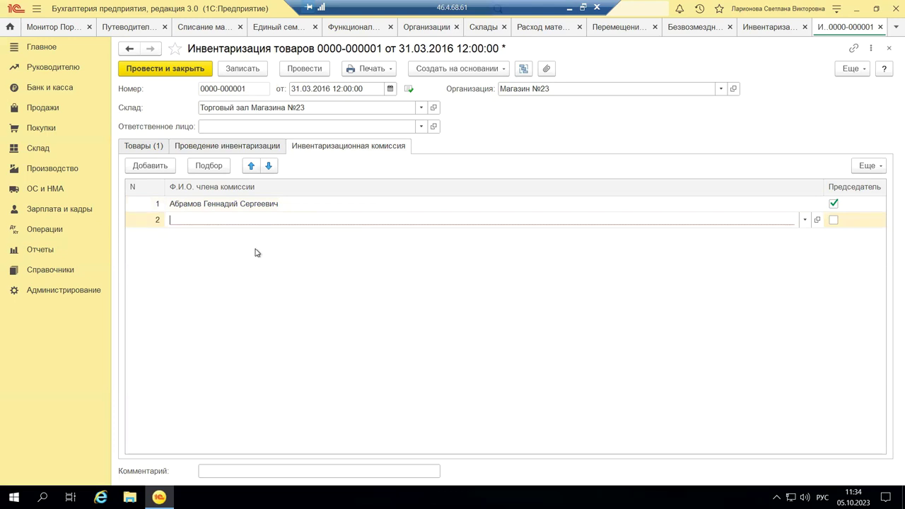
left_click(237, 183)
double_click(237, 182)
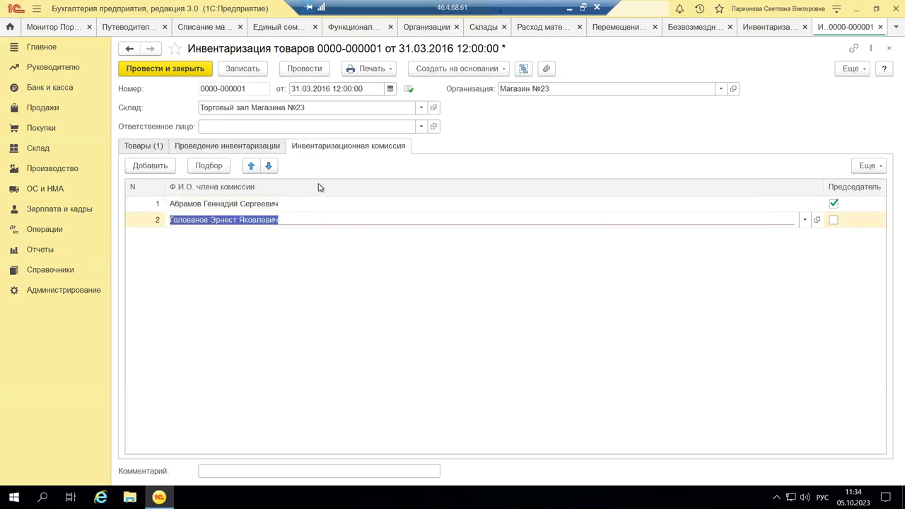
left_click(840, 244)
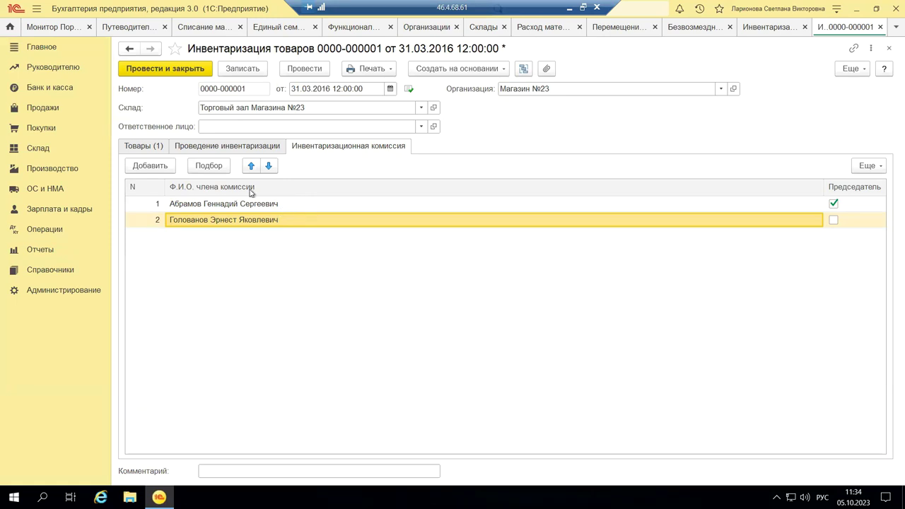
left_click(231, 69)
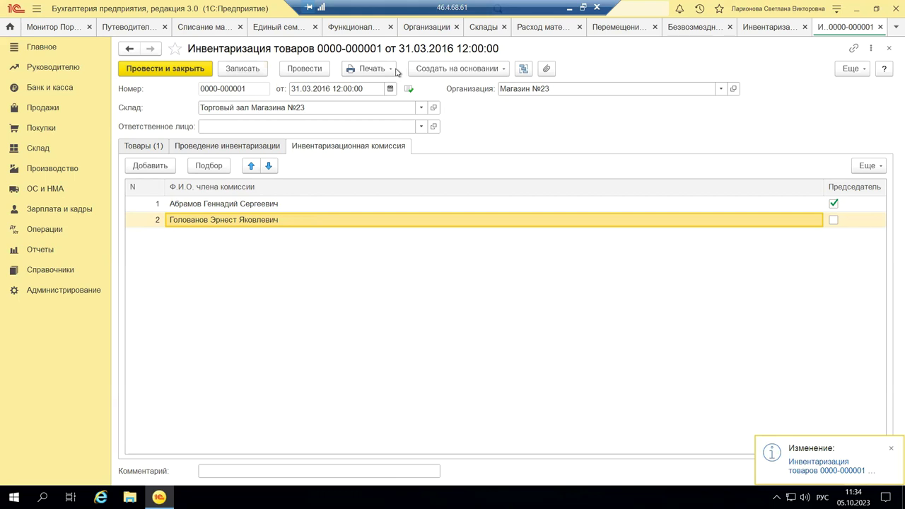
View the Приказ о проведении инвентаризации (ИНВ-22) print form, checking its commission, dates and reason, and close the form
left_click(391, 69)
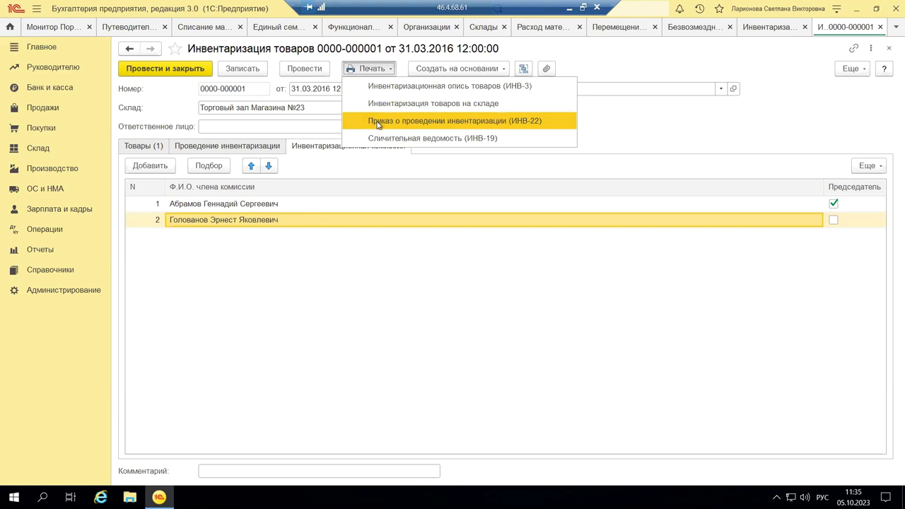
left_click(451, 121)
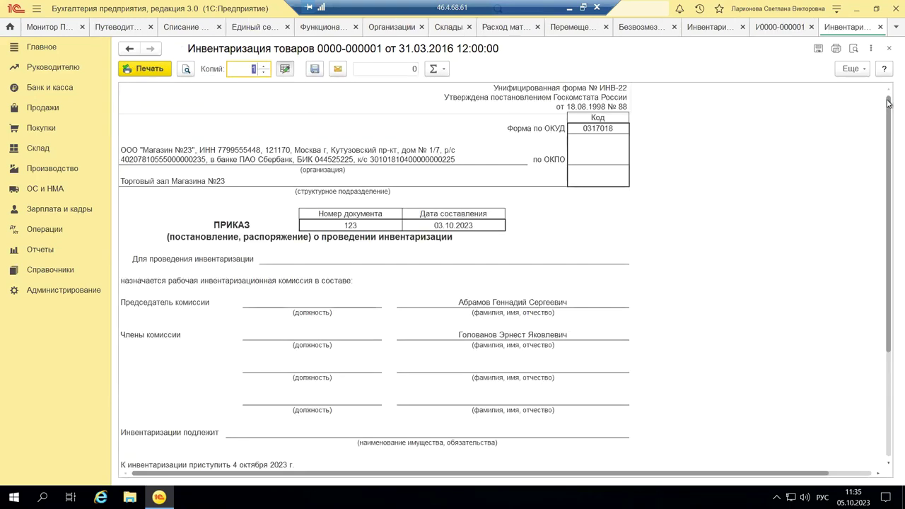
left_click(185, 303)
left_click(535, 301)
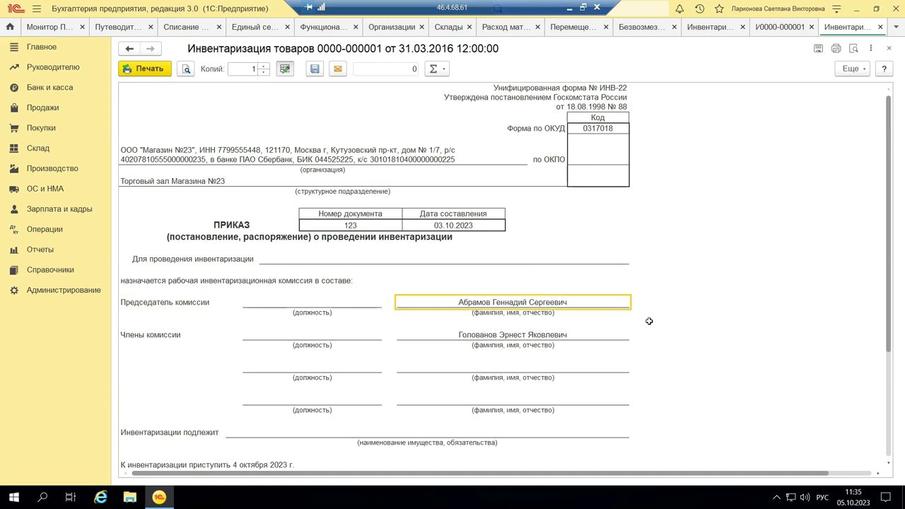
scroll(648, 321, "down", 5)
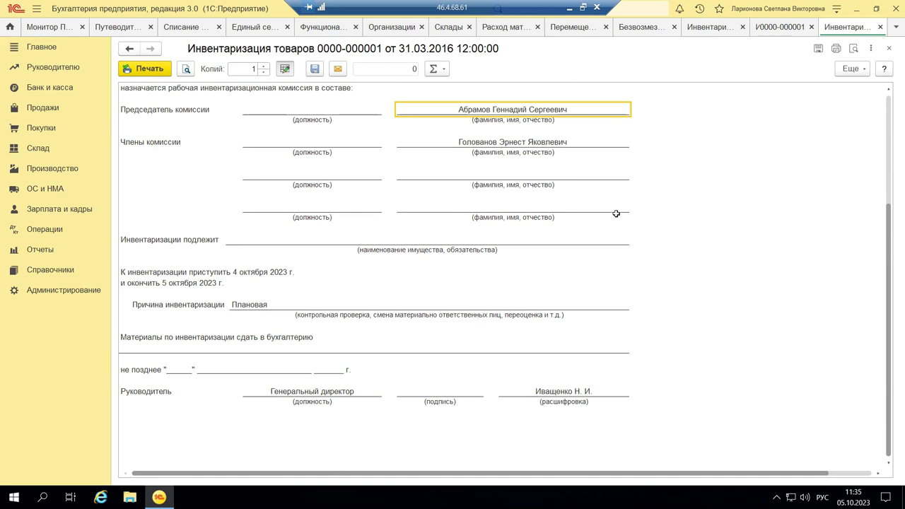
left_click(890, 50)
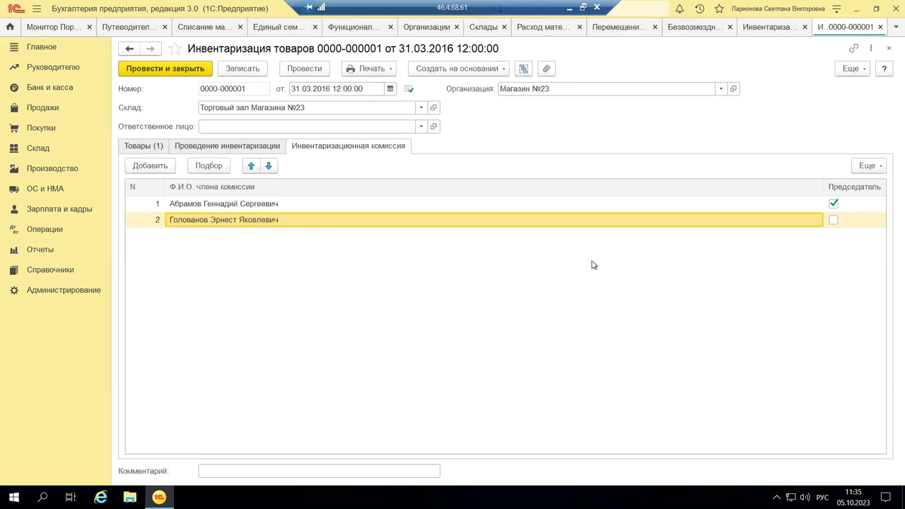
Refill the inventory's goods table from the warehouse stock balances, agreeing to clear the existing rows
left_click(136, 146)
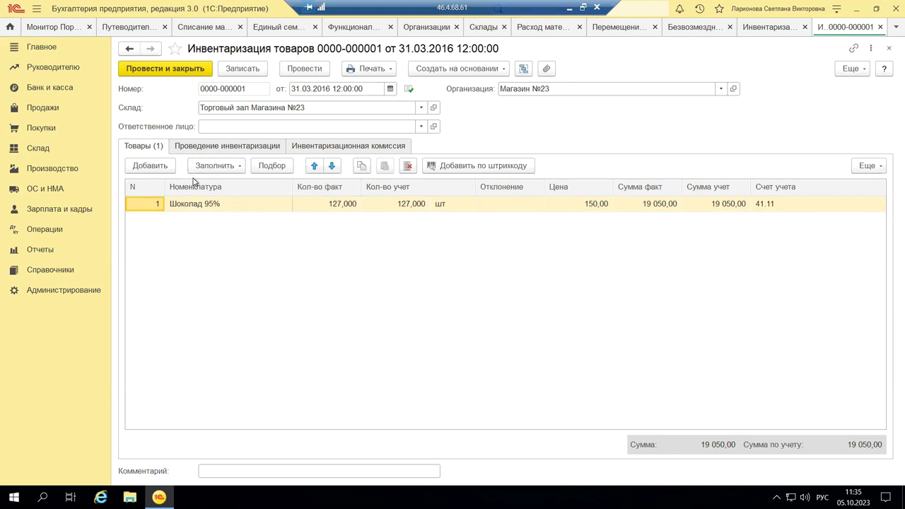
left_click(241, 170)
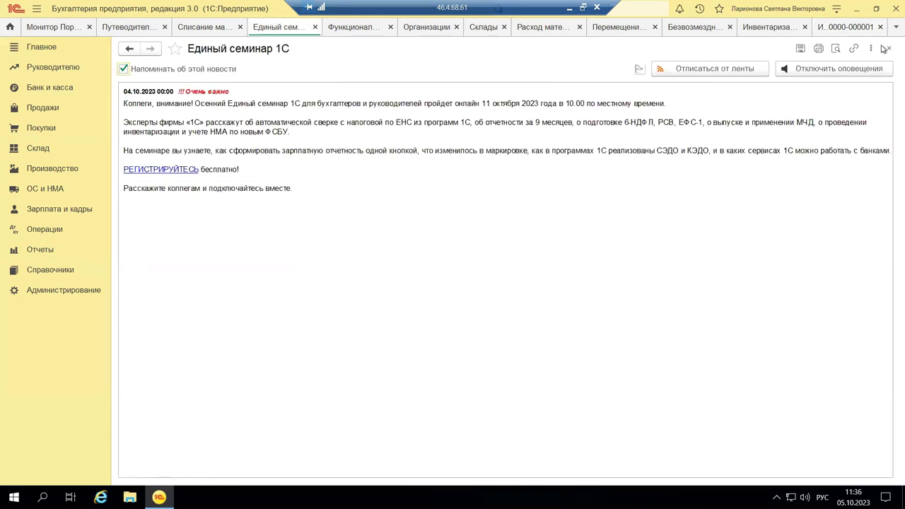
left_click(889, 48)
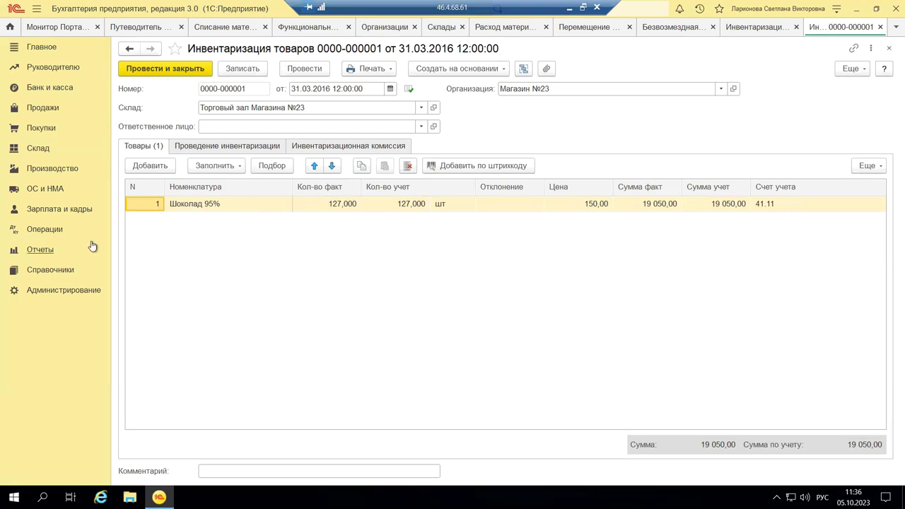
left_click(219, 165)
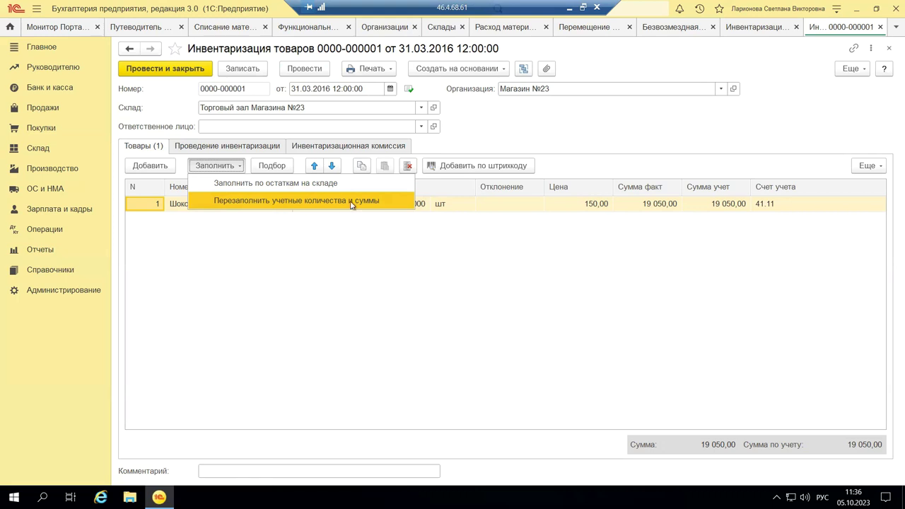
left_click(263, 183)
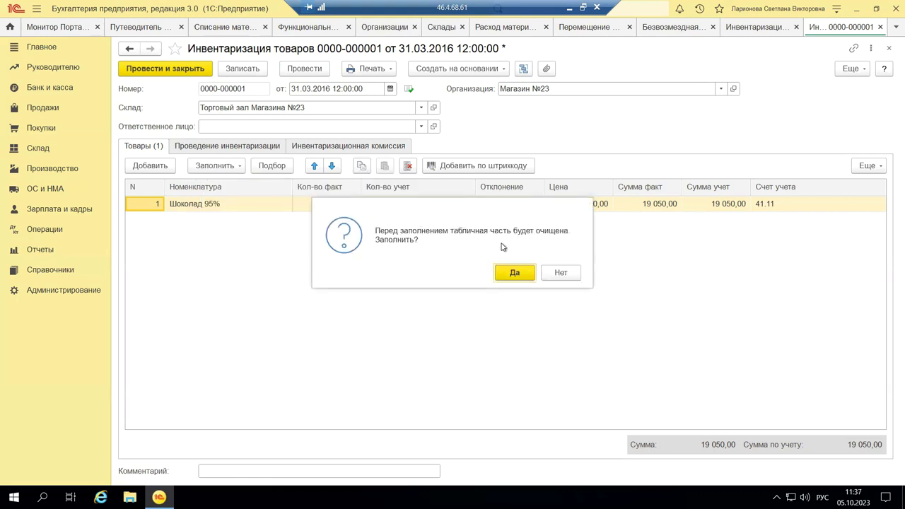
left_click(507, 272)
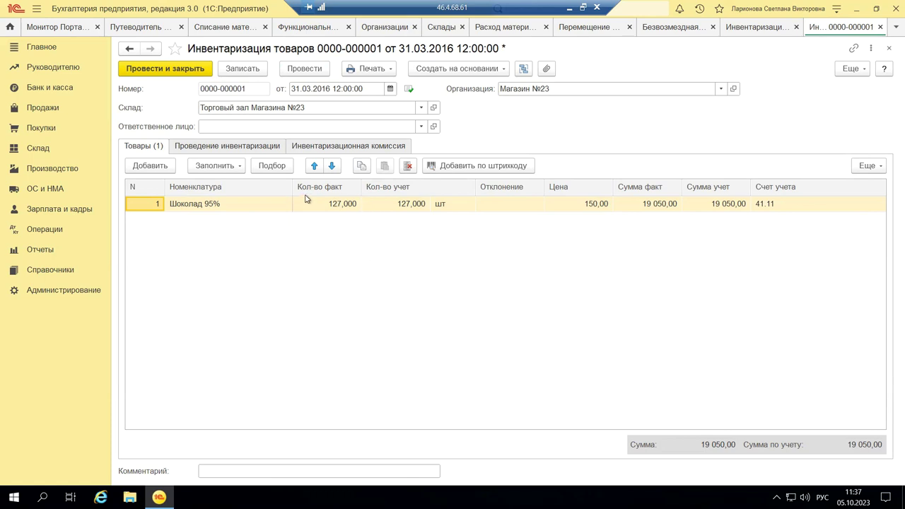
Set the actual quantity of Шоколад 95% in the inventory to 125
left_click(411, 205)
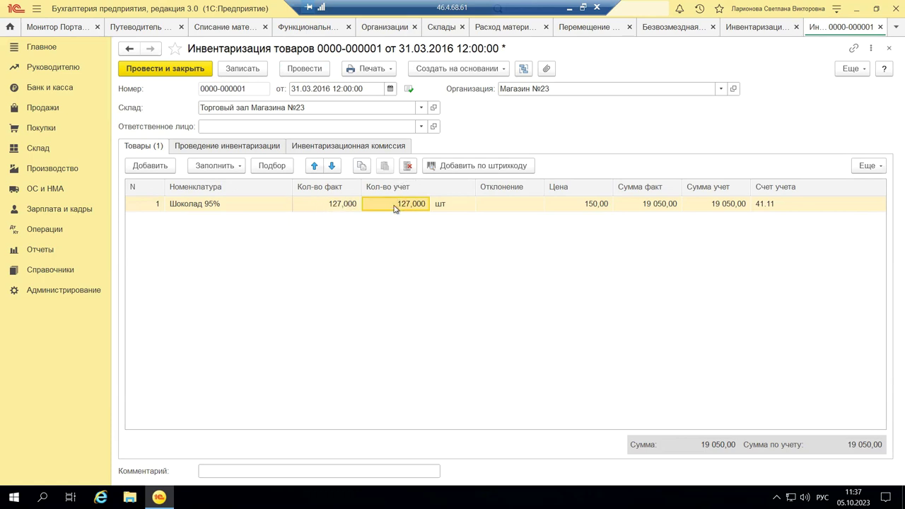
double_click(330, 203)
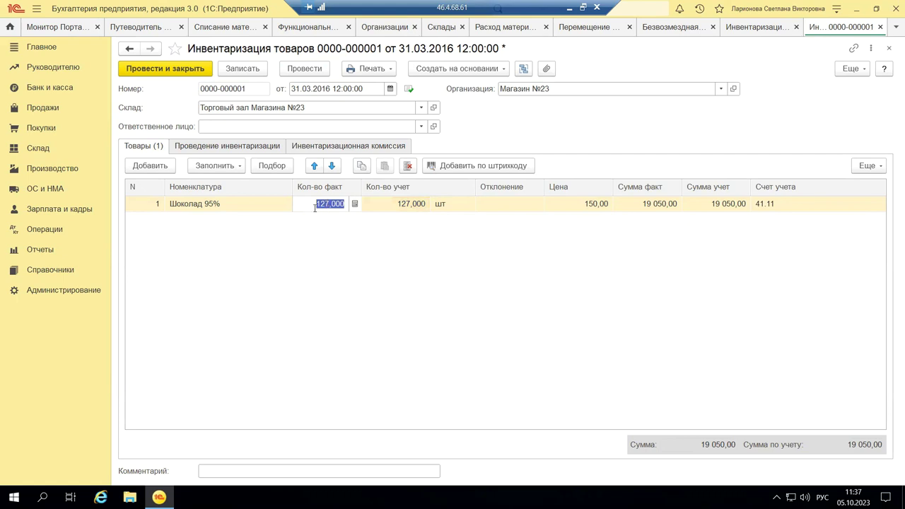
type("125")
key("Return")
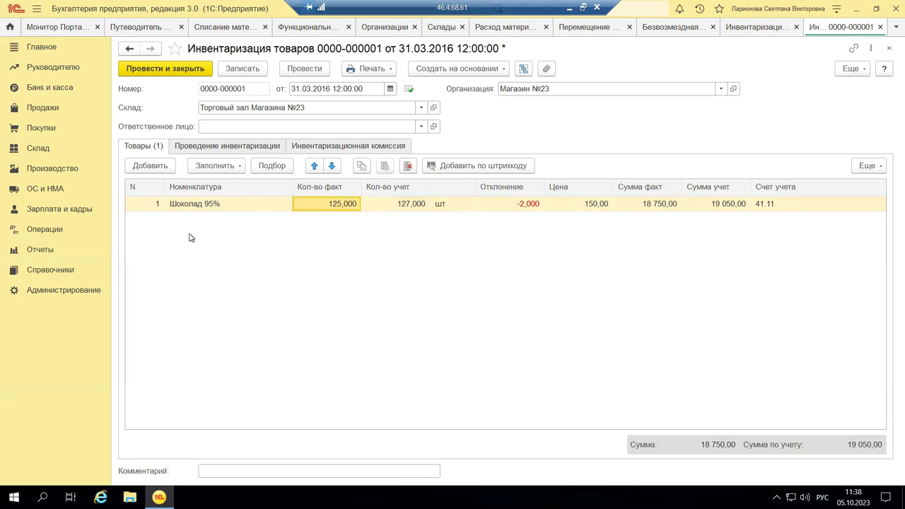
left_click(150, 171)
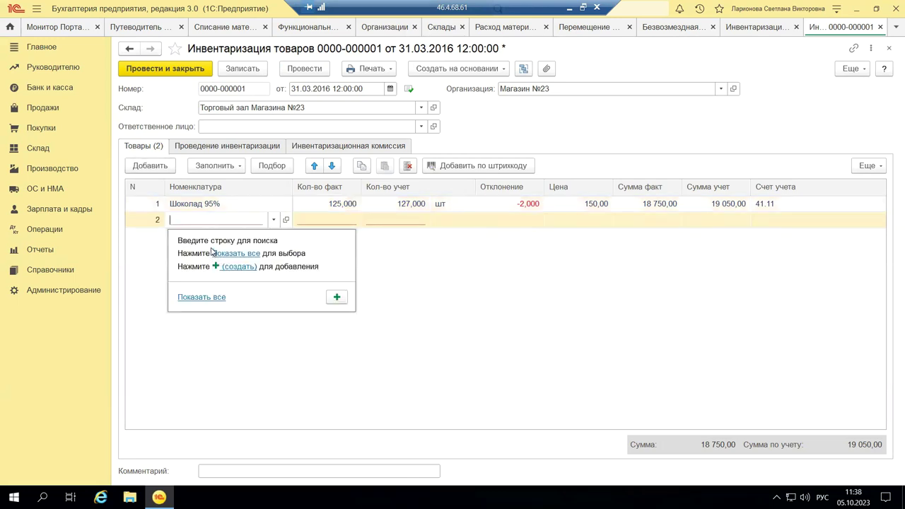
left_click(228, 253)
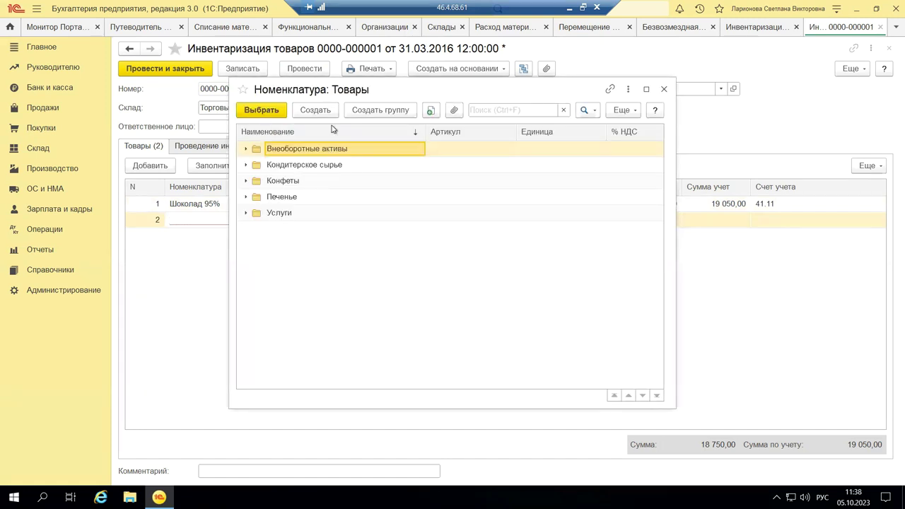
left_click(665, 90)
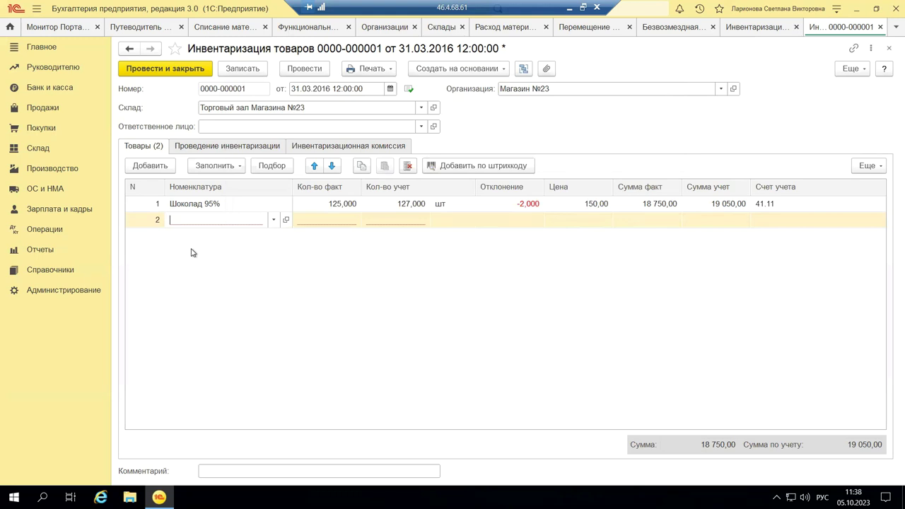
key("Escape")
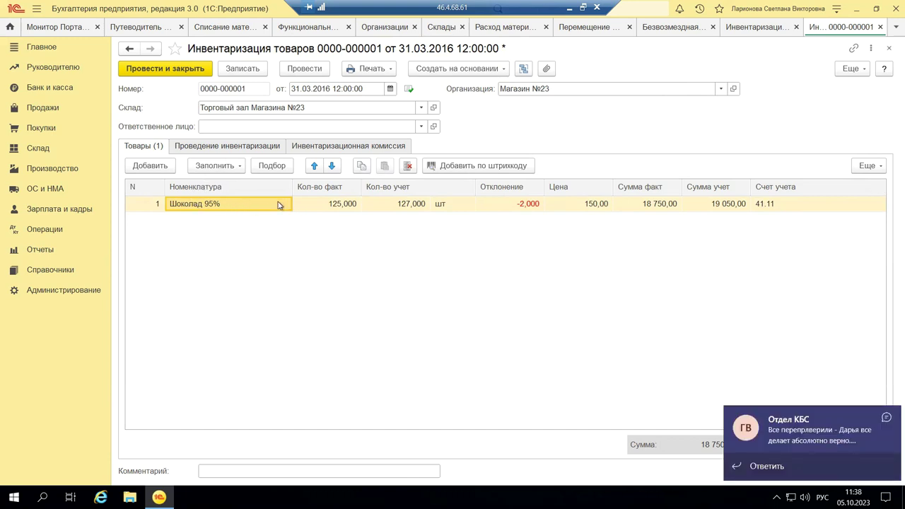
Post and close the Магазин №23 goods inventory document, and close the inventory list
left_click(888, 417)
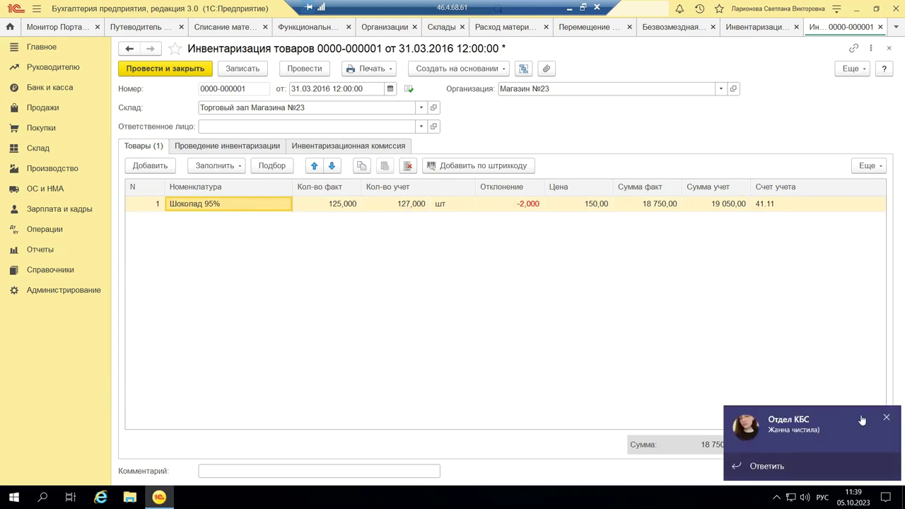
left_click(886, 418)
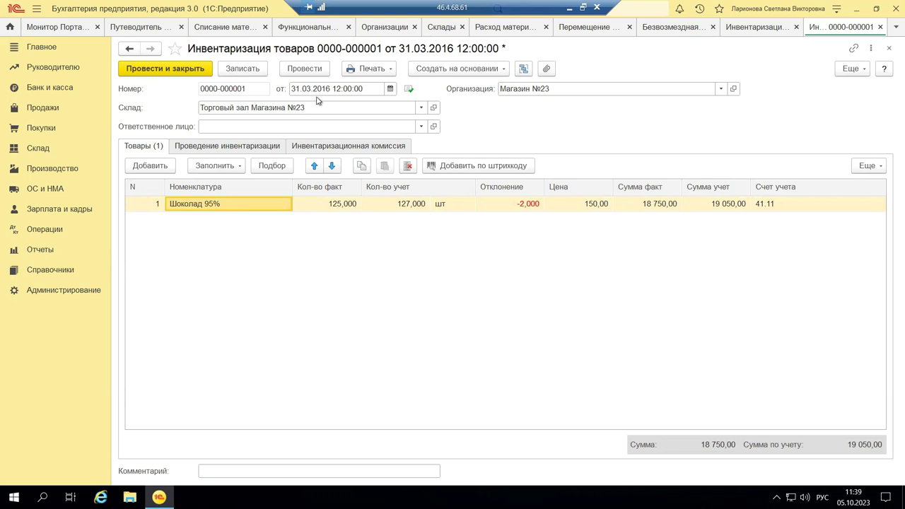
left_click(287, 73)
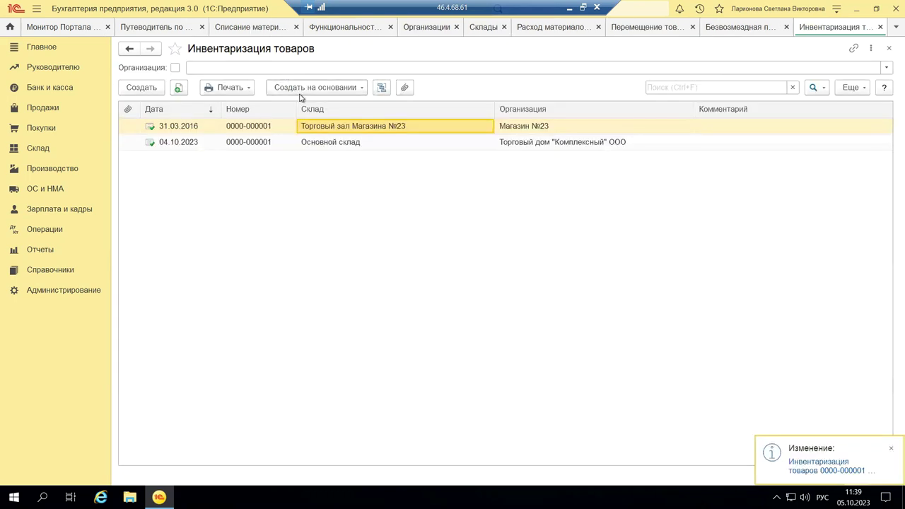
left_click(889, 48)
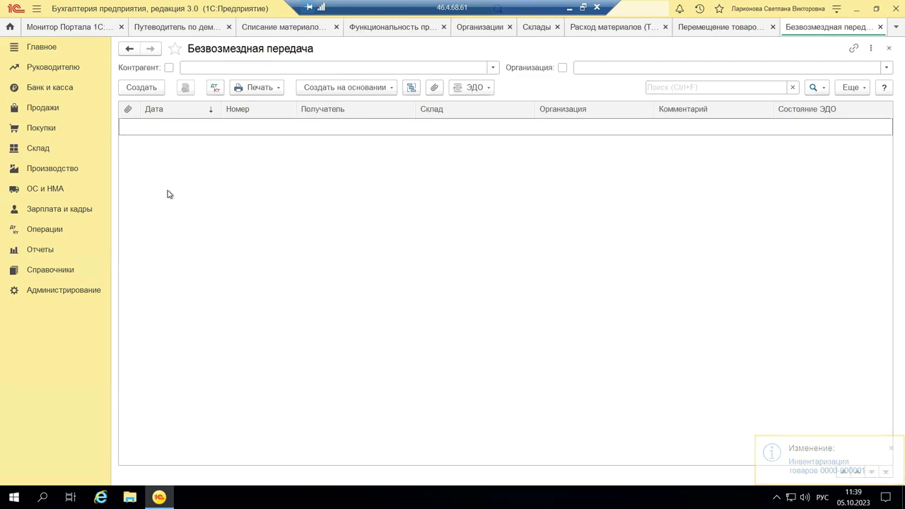
Examine a blank Оприходование товаров document and its Накладная на оприходование товаров print command, and close the document without saving
left_click(31, 149)
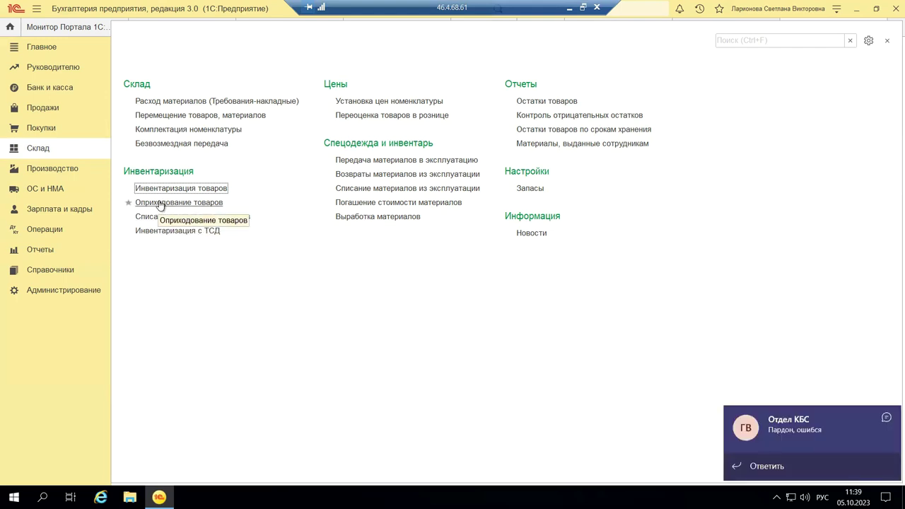
left_click(160, 203)
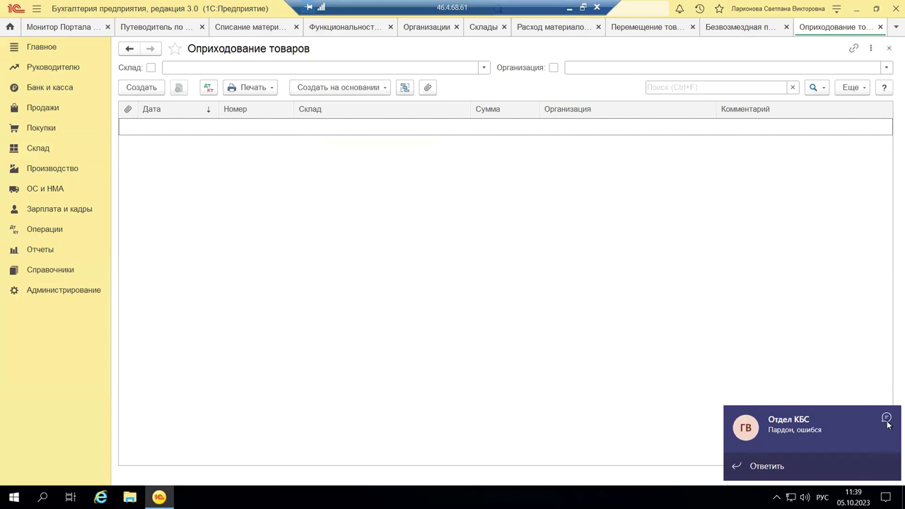
left_click(888, 419)
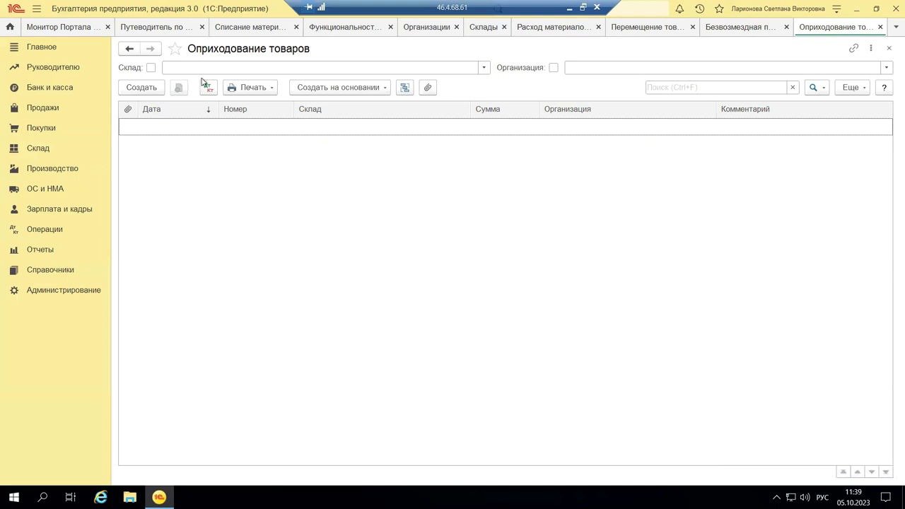
left_click(138, 88)
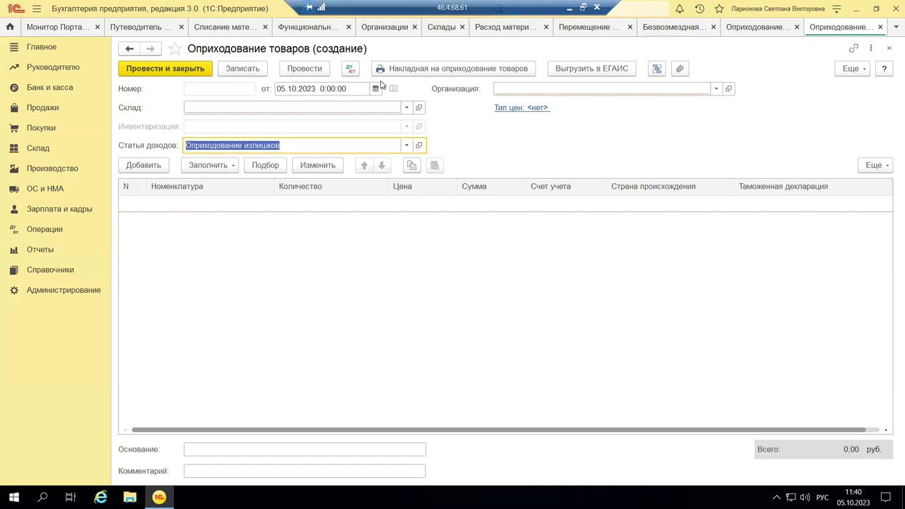
left_click(425, 70)
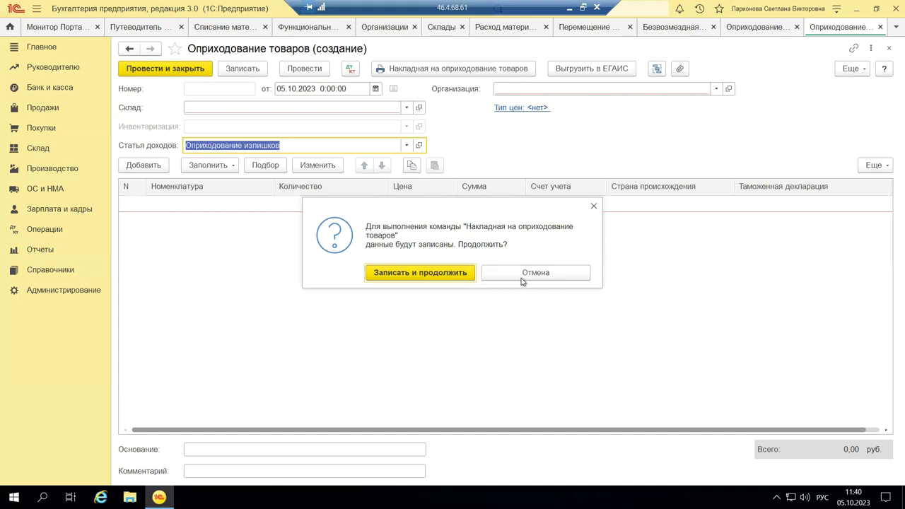
left_click(594, 207)
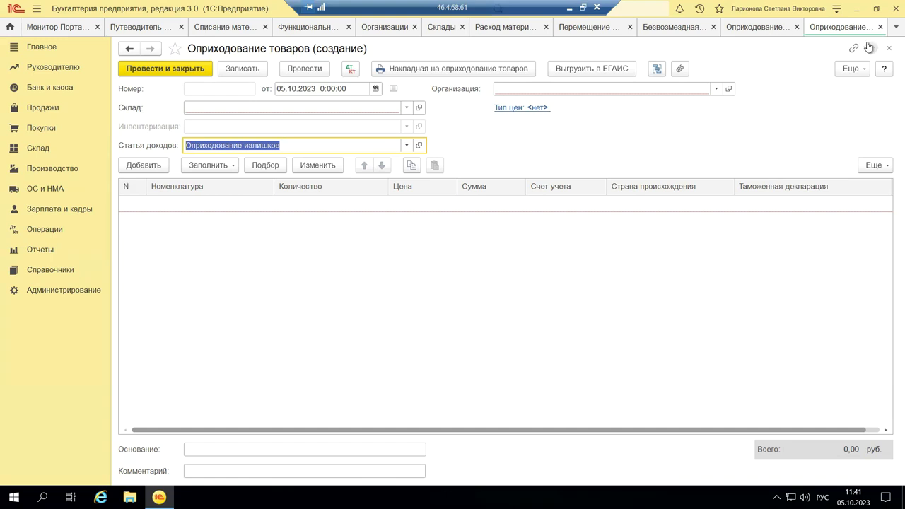
left_click(888, 48)
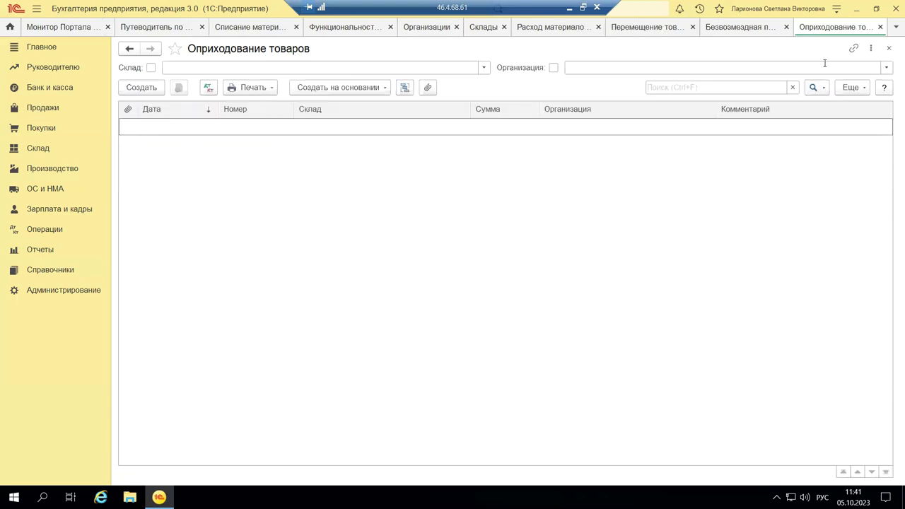
View the Инвентаризация с ТСД page and its Подключаемое оборудование list, and close them with the goods receipt and free-of-charge transfer lists
left_click(32, 150)
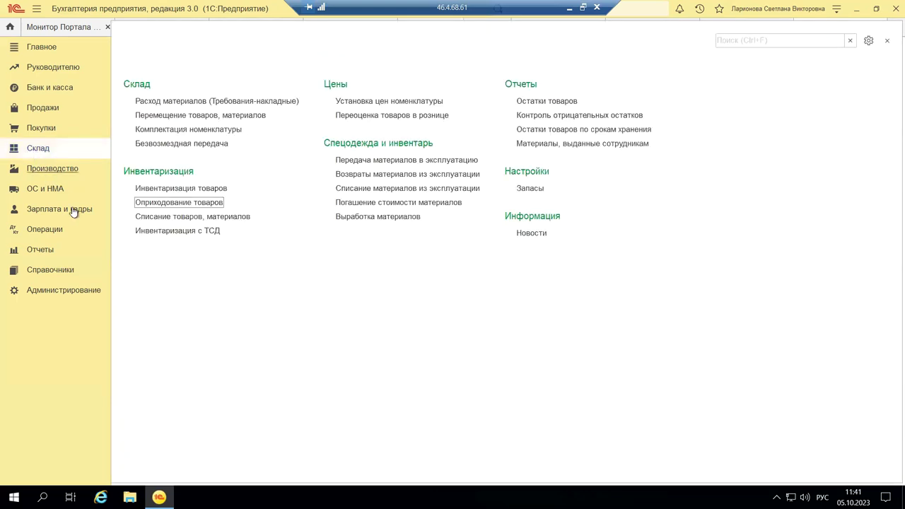
left_click(147, 232)
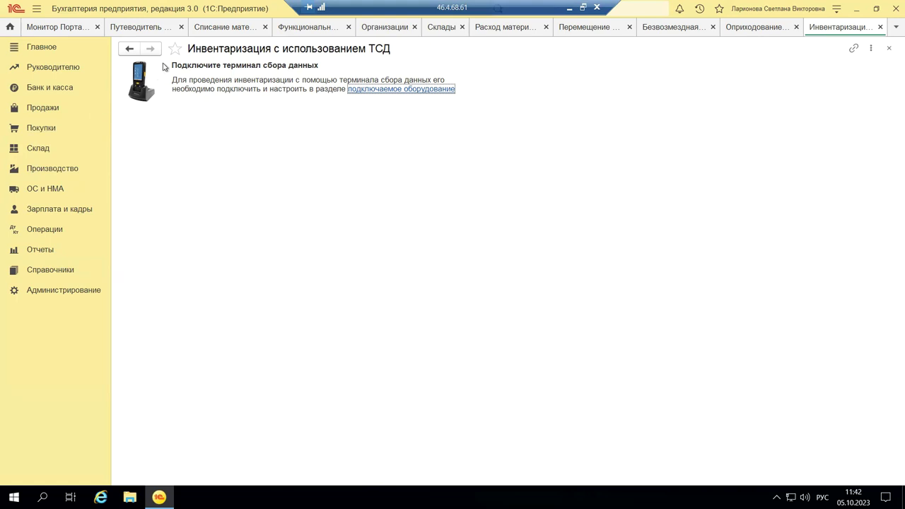
left_click(364, 95)
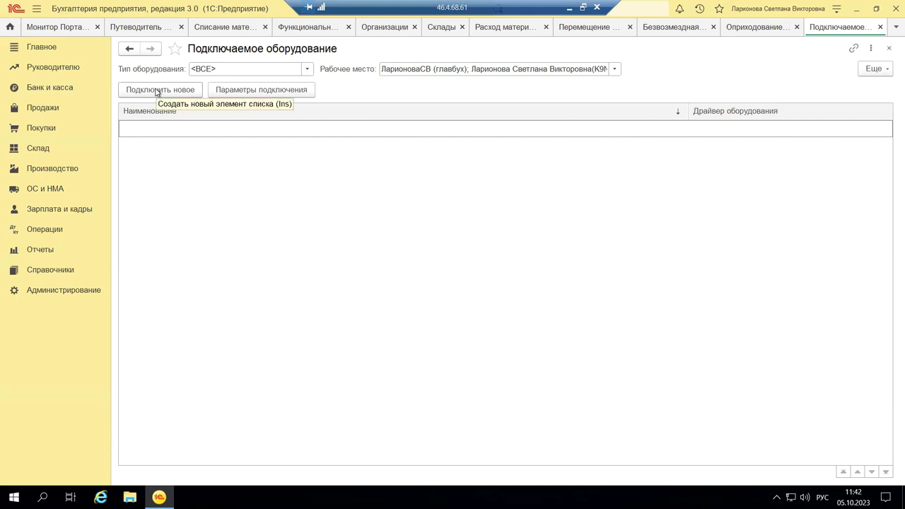
left_click(889, 49)
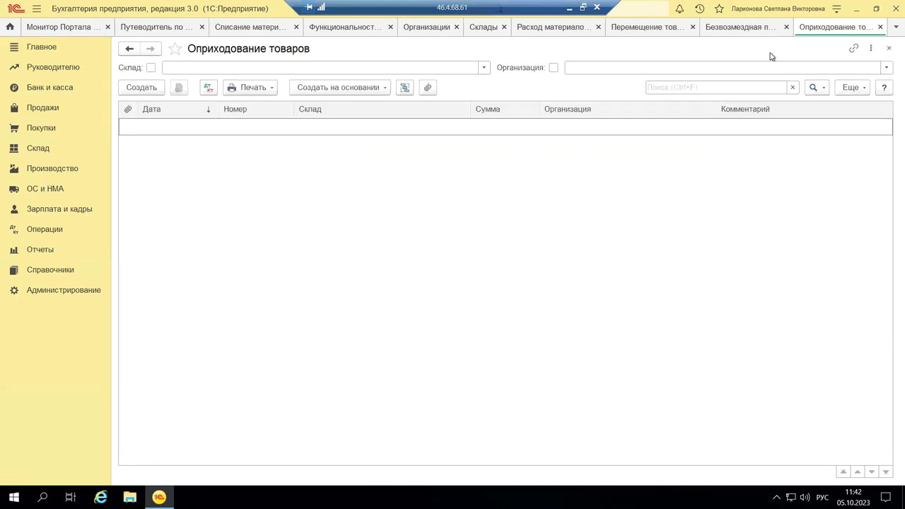
left_click(888, 51)
left_click(888, 50)
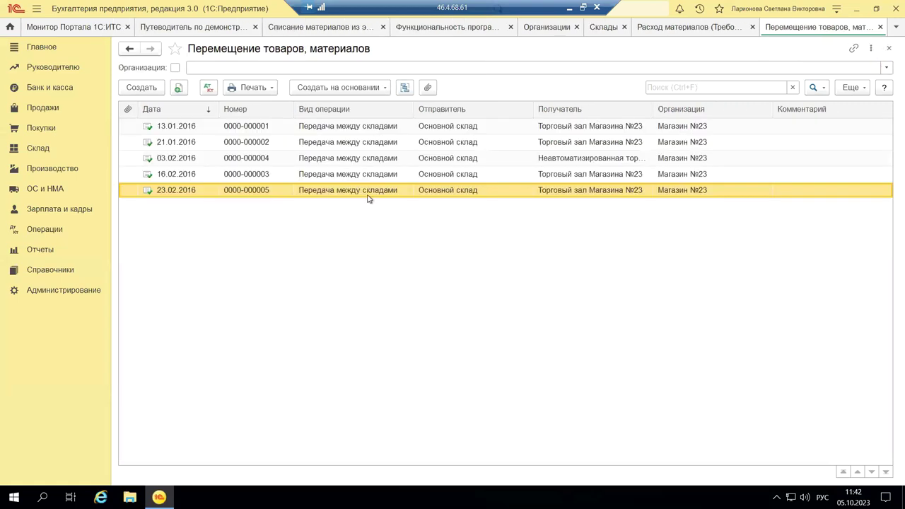
Open the Конфетпром ООО document Списание материалов из эксплуатации dated 05.10.2023
left_click(38, 150)
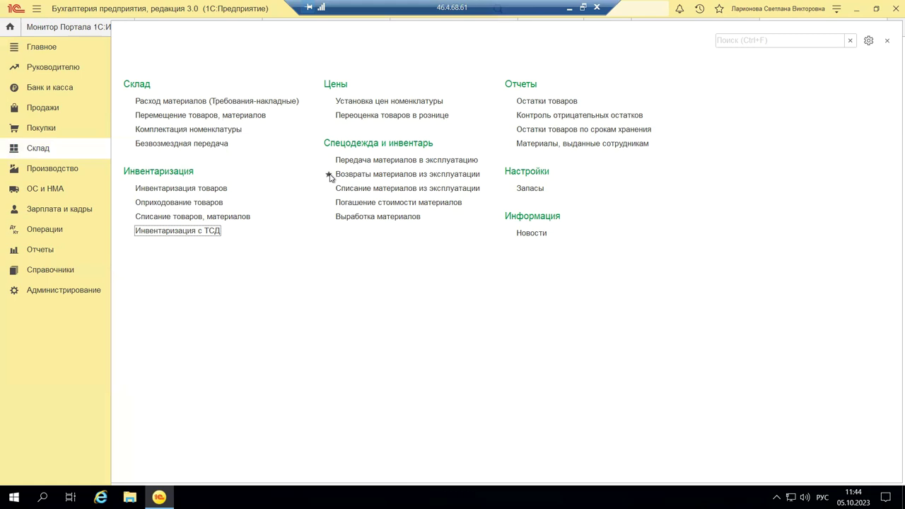
left_click(431, 194)
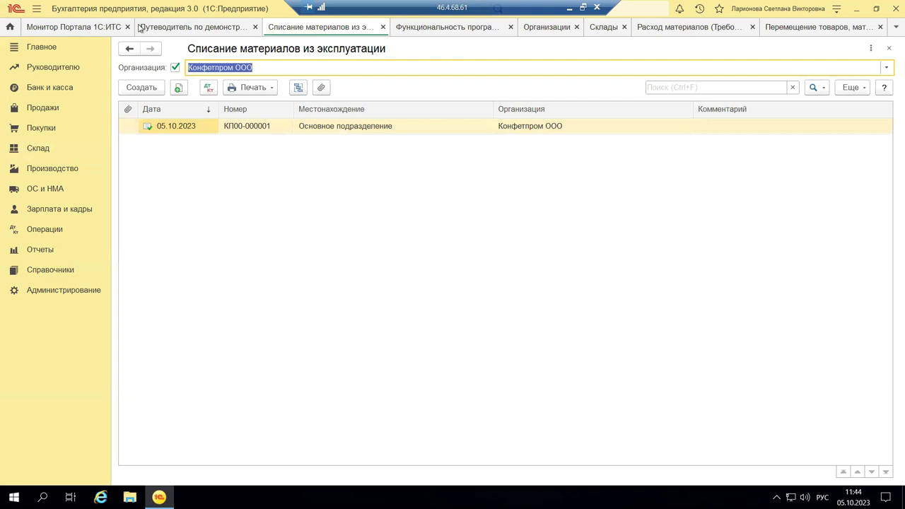
double_click(203, 128)
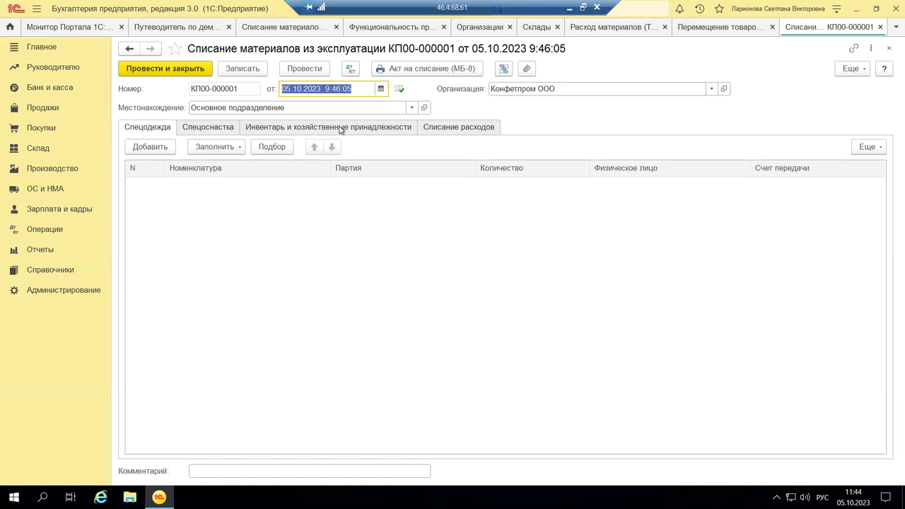
Try to fill the Спецодежда table of the write-off document using the По остаткам option
left_click(229, 147)
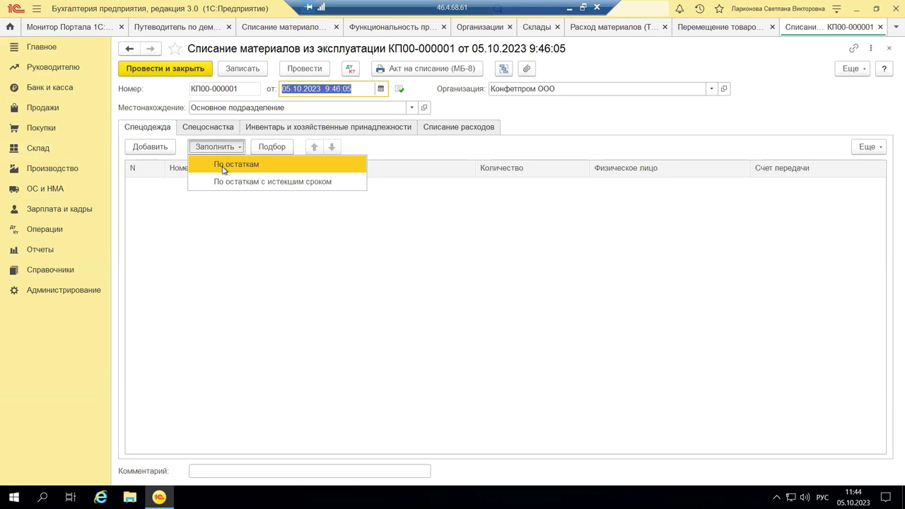
left_click(224, 167)
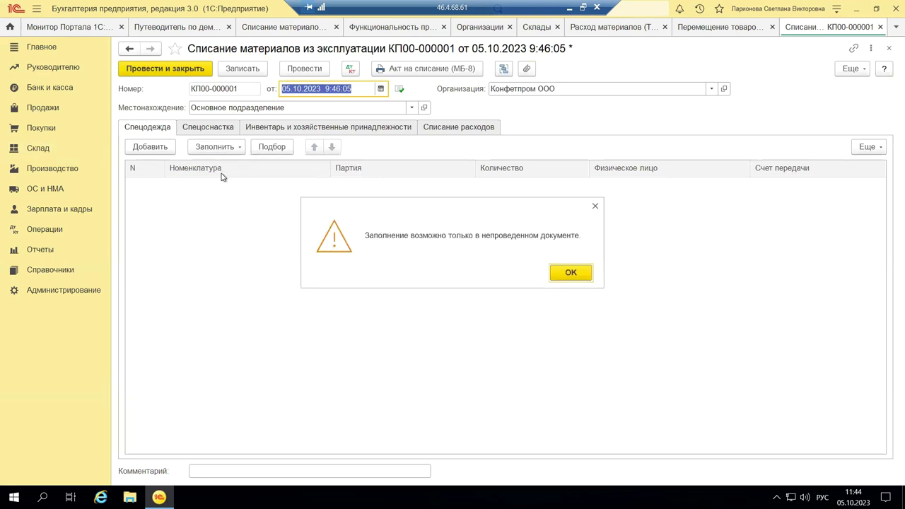
left_click(570, 273)
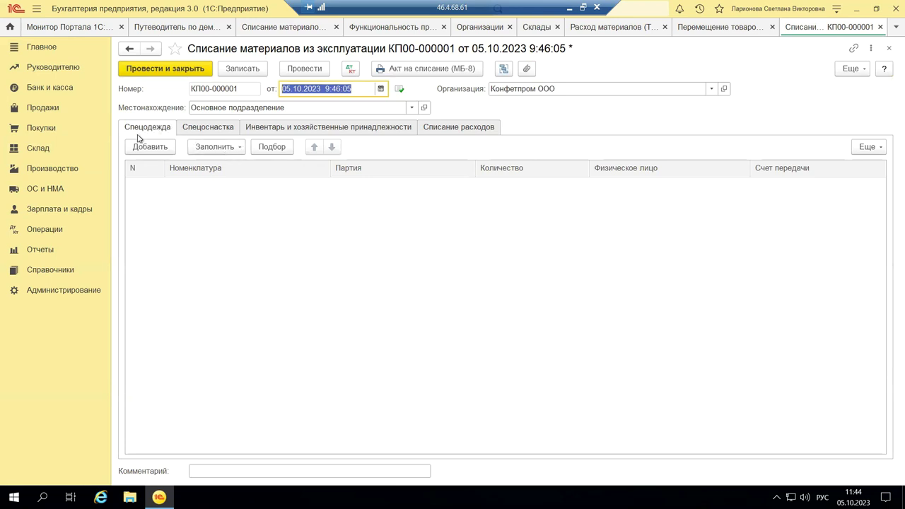
Add a row to the Спецодежда table and view the Номенклатура catalogue for it without choosing an item
left_click(141, 148)
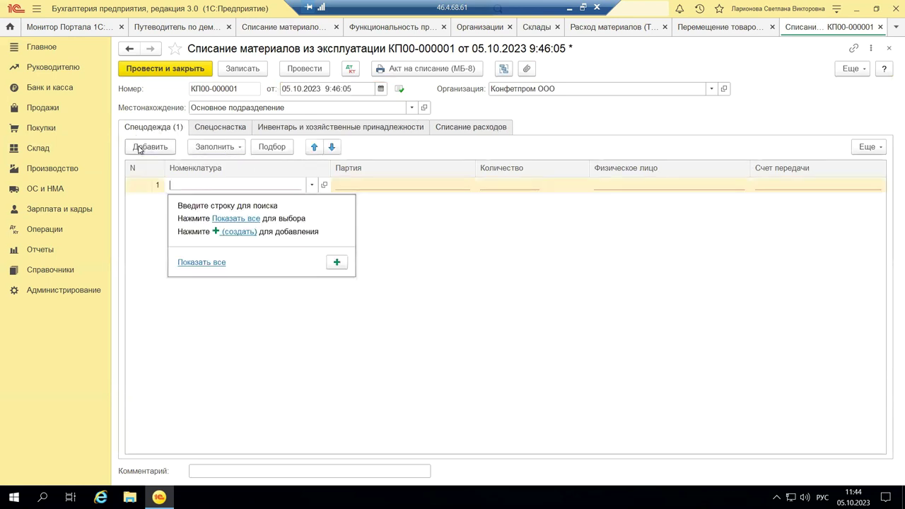
left_click(236, 218)
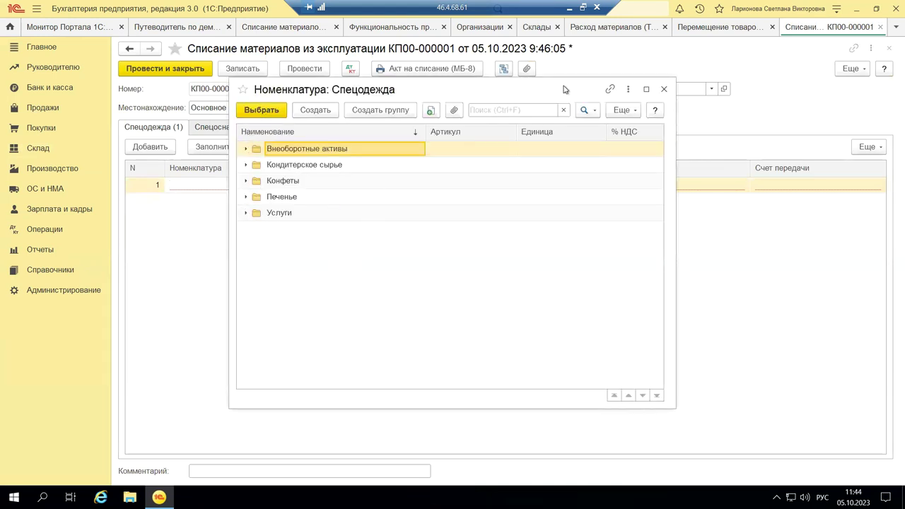
left_click(664, 90)
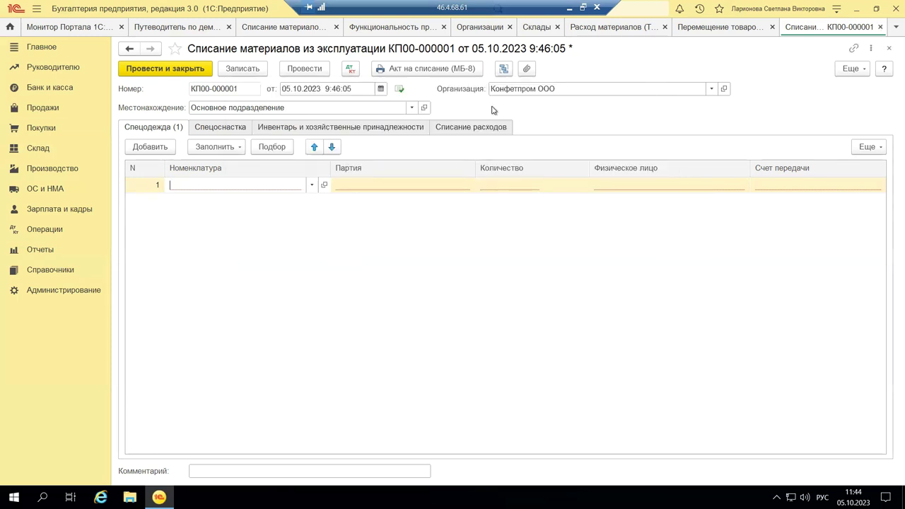
Examine the document's Спецоснастка table and the Счет дебета choices in its Списание расходов settings
left_click(221, 130)
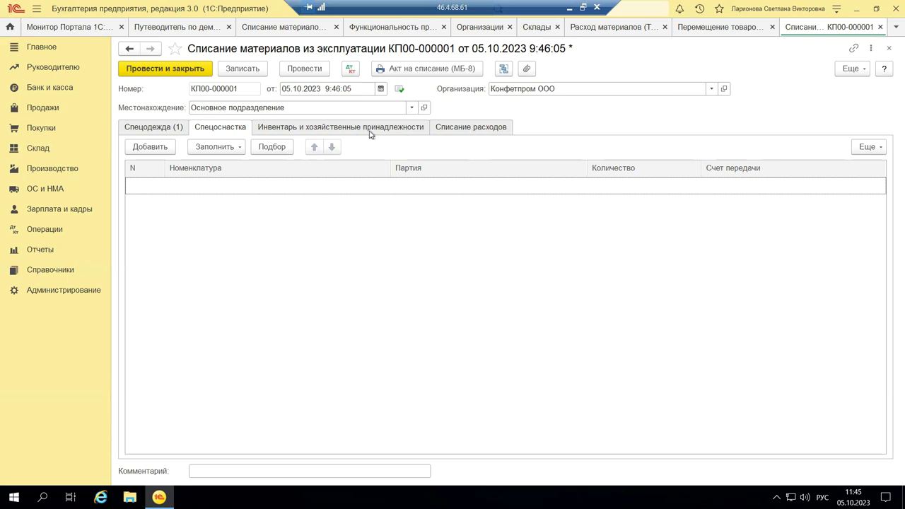
left_click(498, 129)
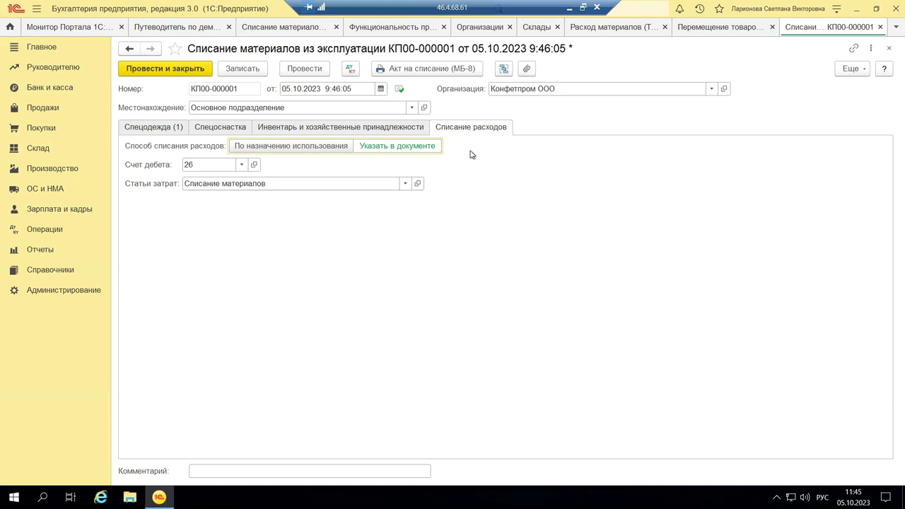
double_click(195, 164)
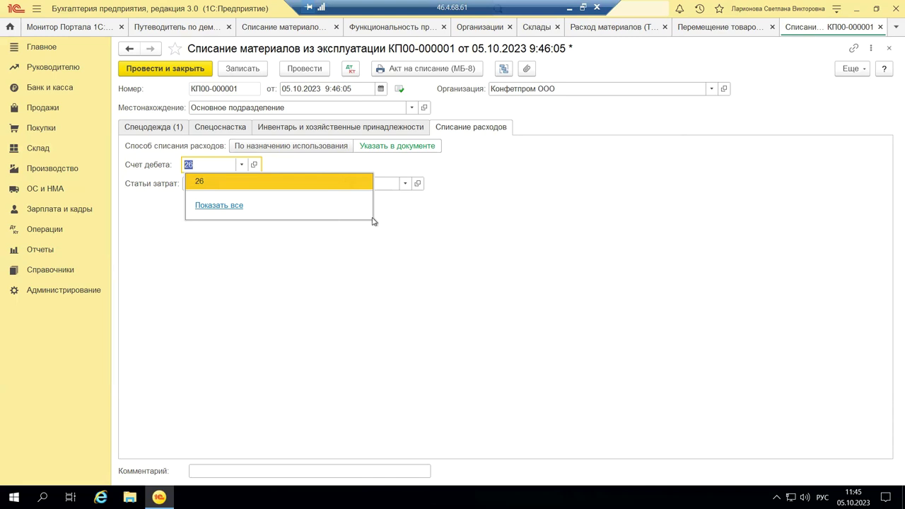
left_click(375, 171)
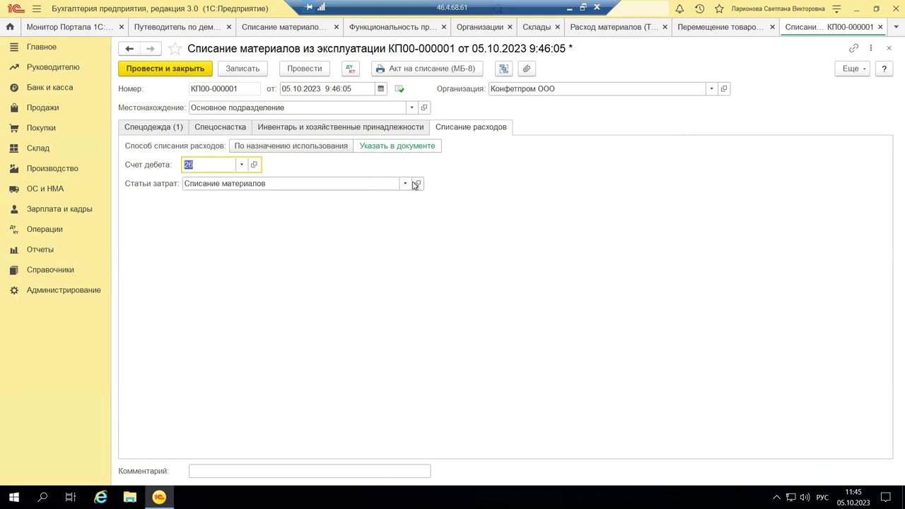
View the Статьи затрат catalogue and a blank cost item form, and close both without choosing or creating an item
left_click(403, 183)
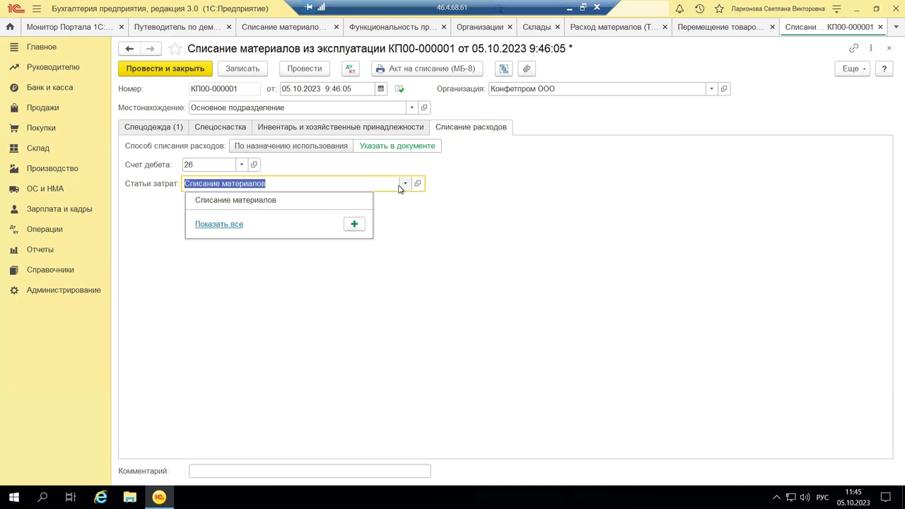
left_click(226, 225)
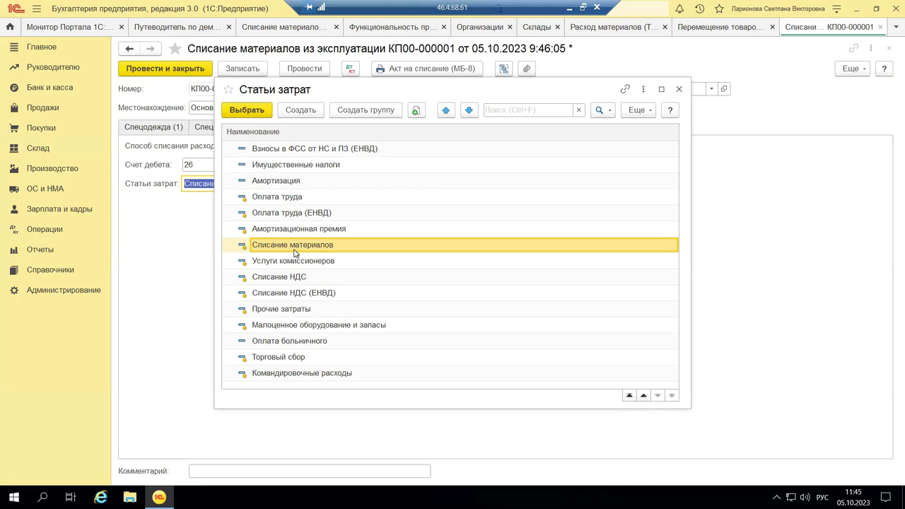
left_click(243, 183)
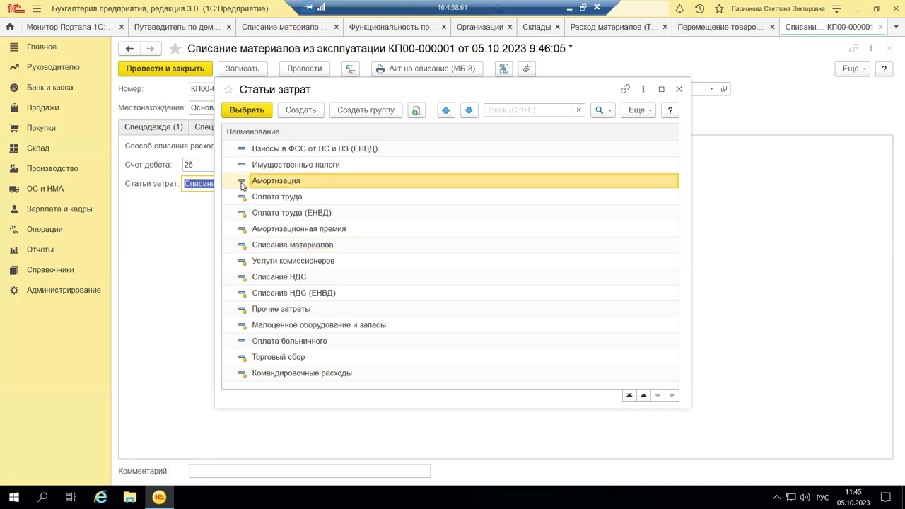
left_click(303, 111)
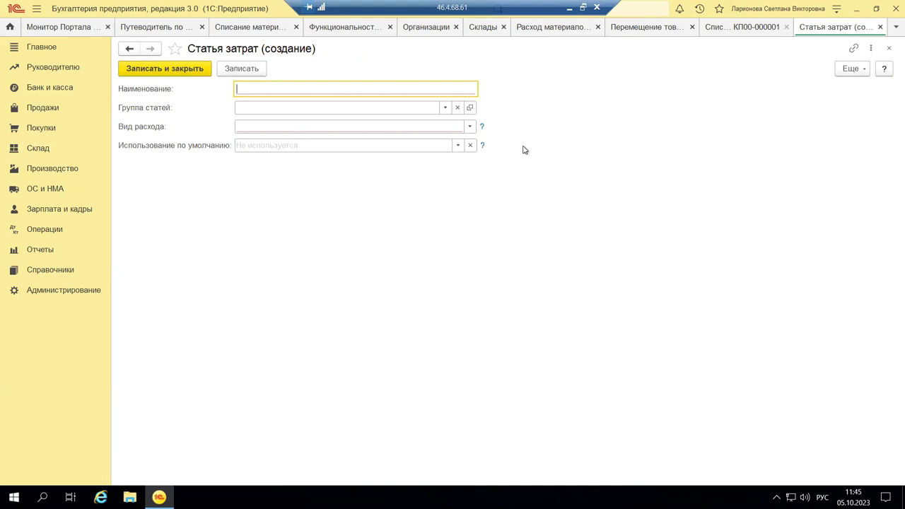
left_click(888, 47)
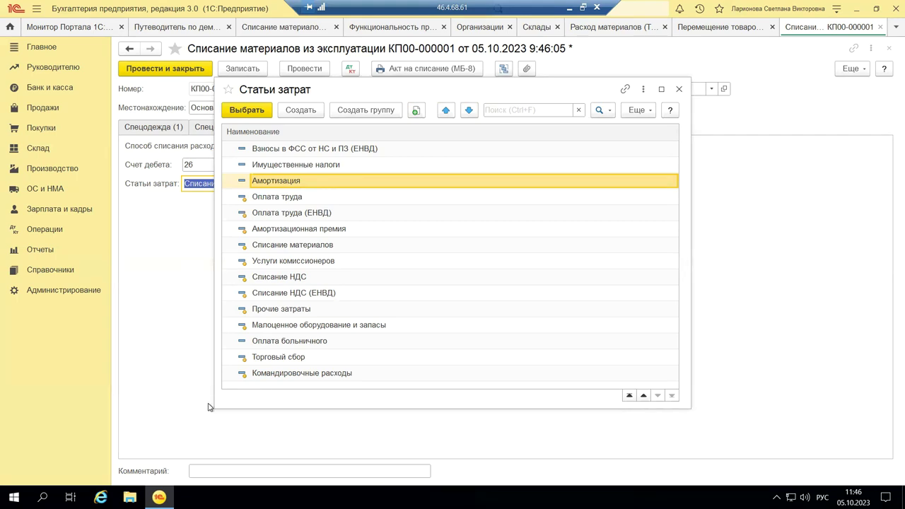
left_click(679, 90)
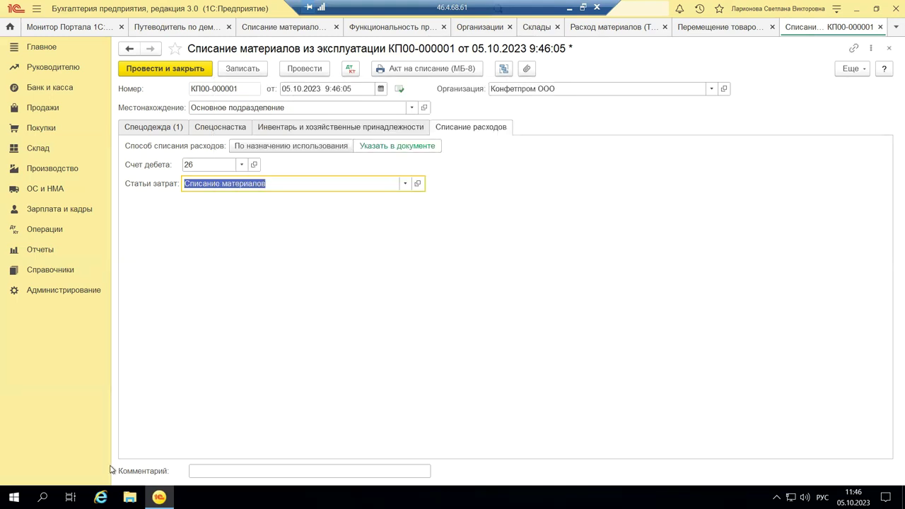
Close the Списание материалов из эксплуатации document without saving the changes, and close its document list
left_click(889, 48)
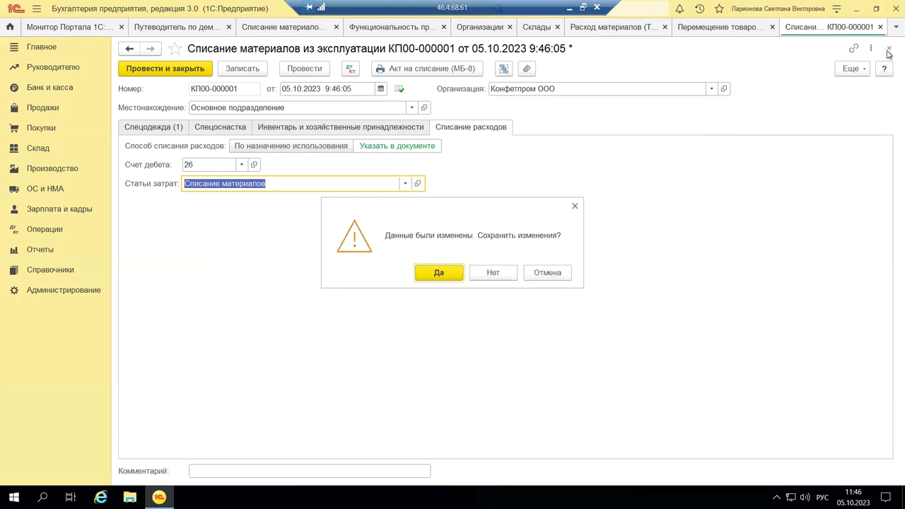
left_click(484, 274)
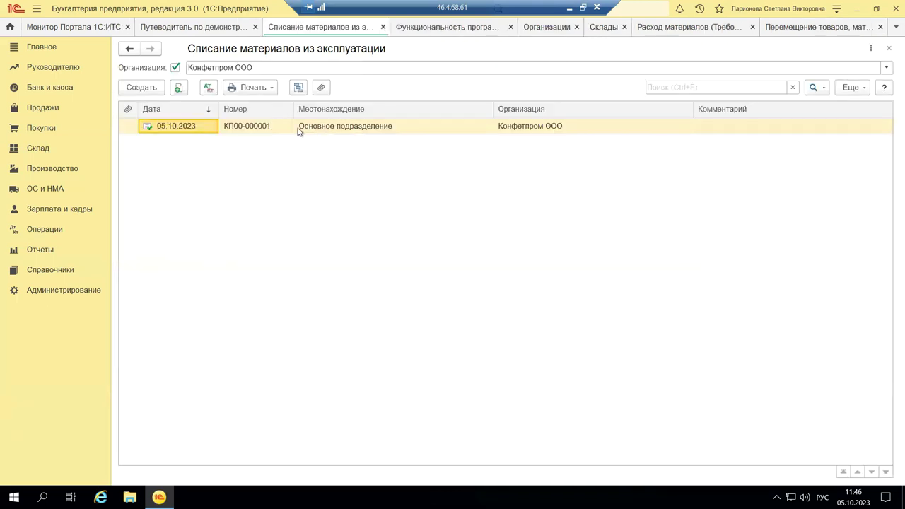
left_click(889, 48)
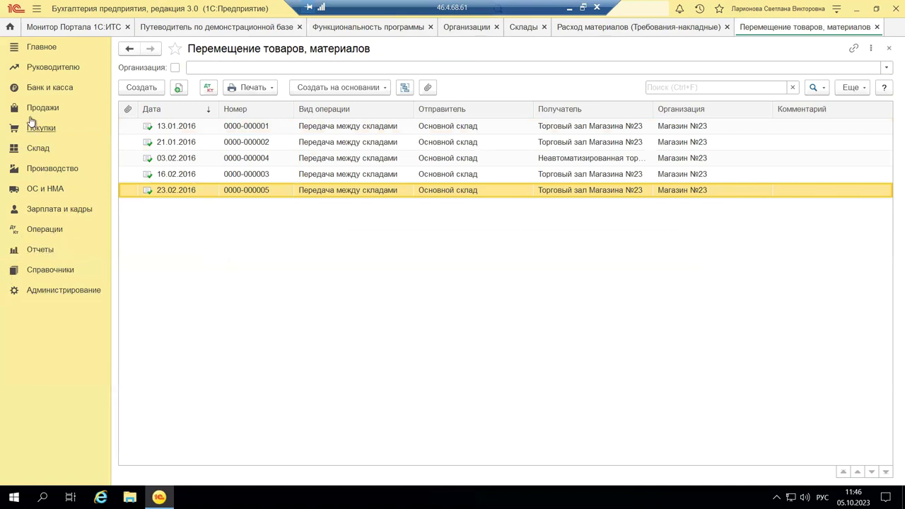
View the Запасы functionality settings of the warehouse section and close them
left_click(35, 150)
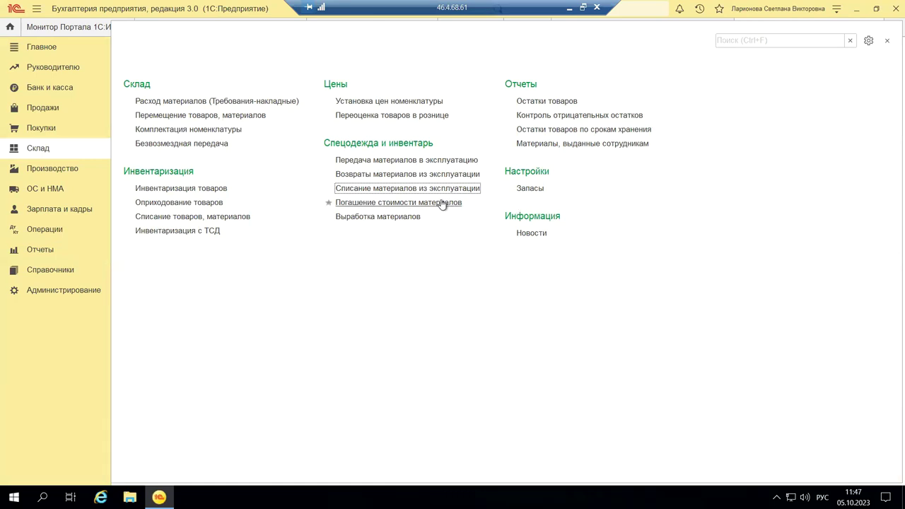
left_click(41, 109)
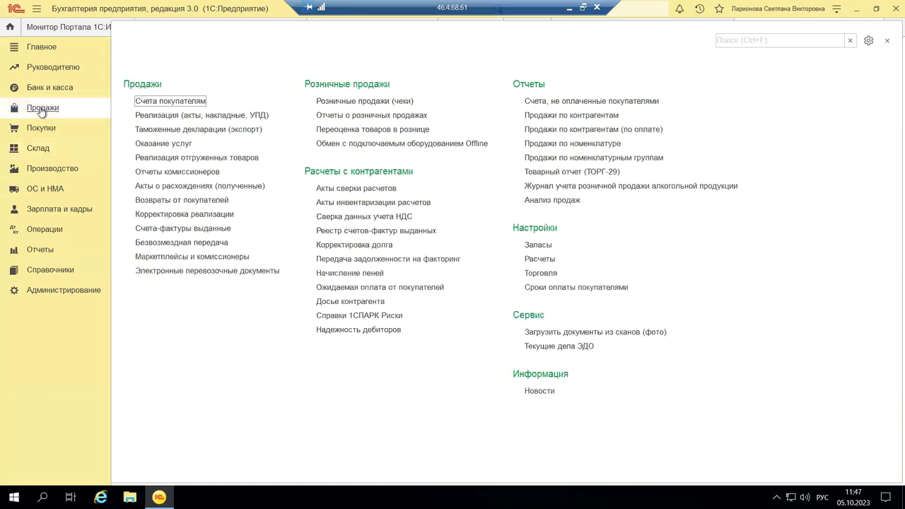
left_click(32, 152)
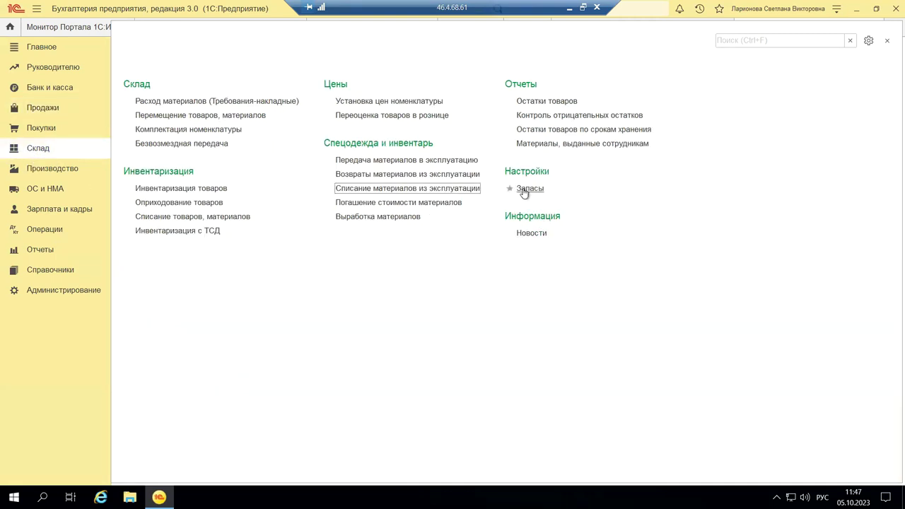
left_click(527, 189)
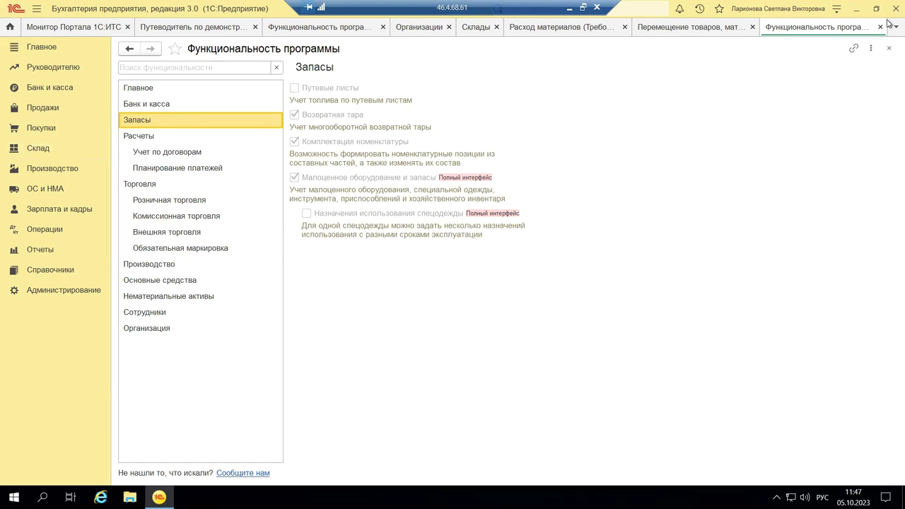
left_click(889, 49)
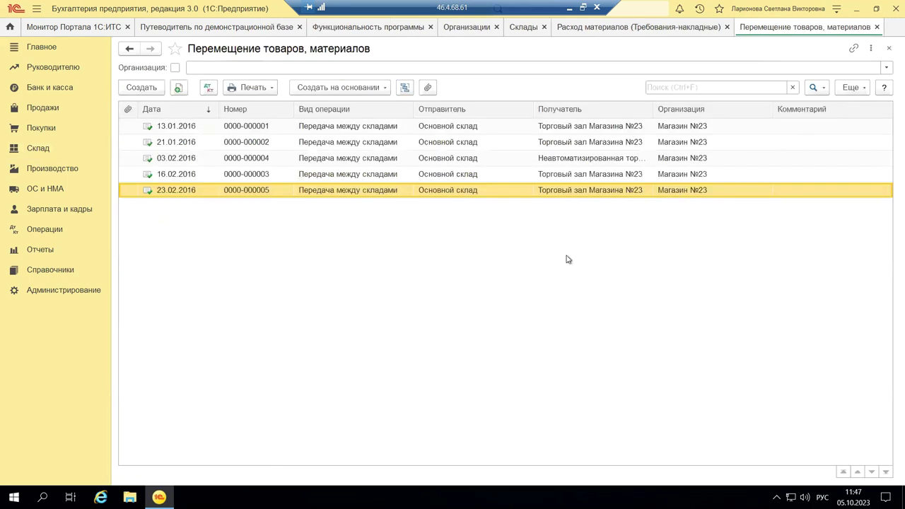
Generate the Остатки товаров report for Торговый дом "Комплексный" ООО as of 31.10.2023
left_click(39, 149)
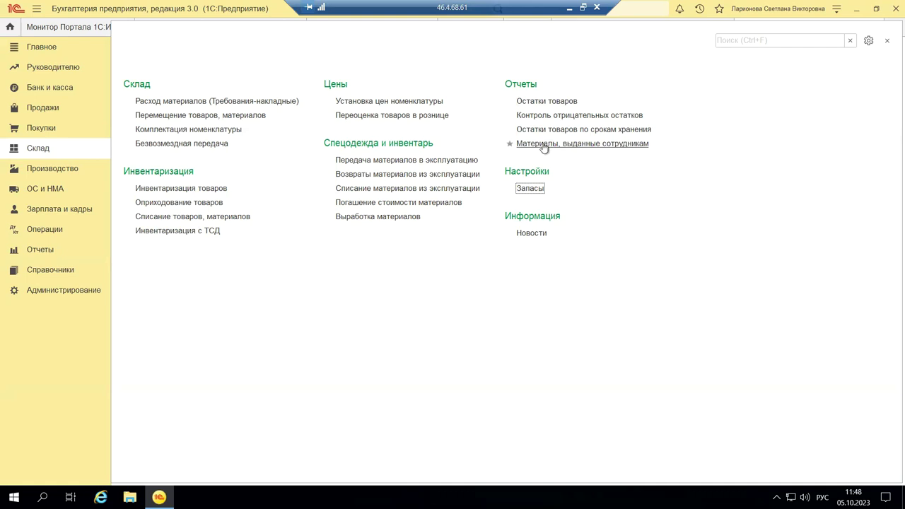
left_click(535, 102)
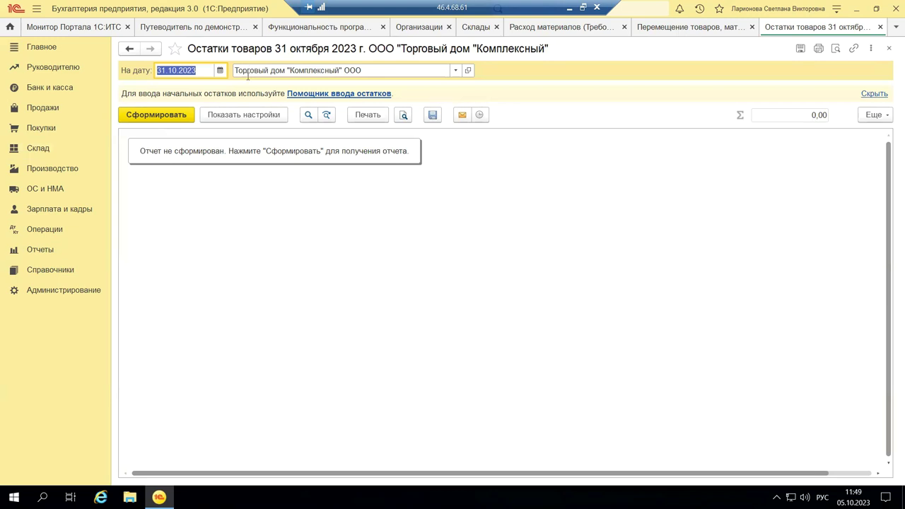
left_click(163, 120)
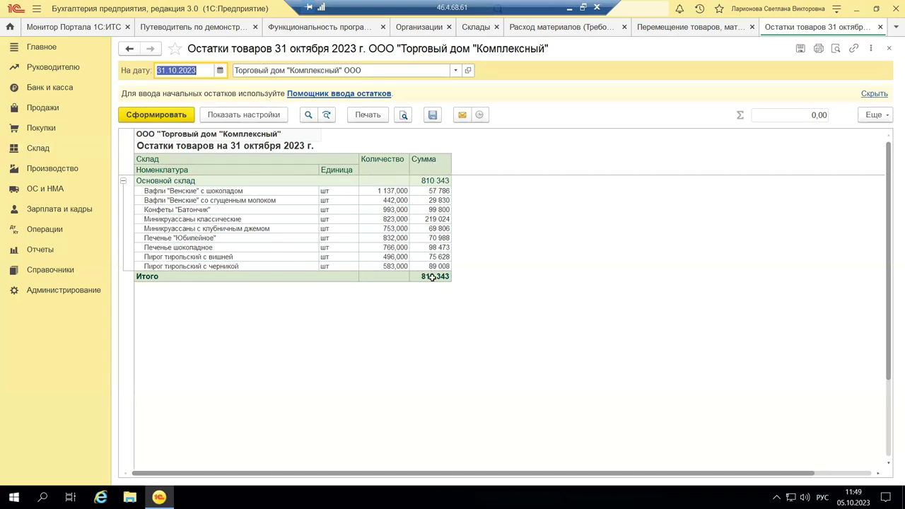
Group the Остатки товаров report by Номенклатура above Склад, regenerate it and inspect the Конфеты "Батончик" rows
left_click(238, 116)
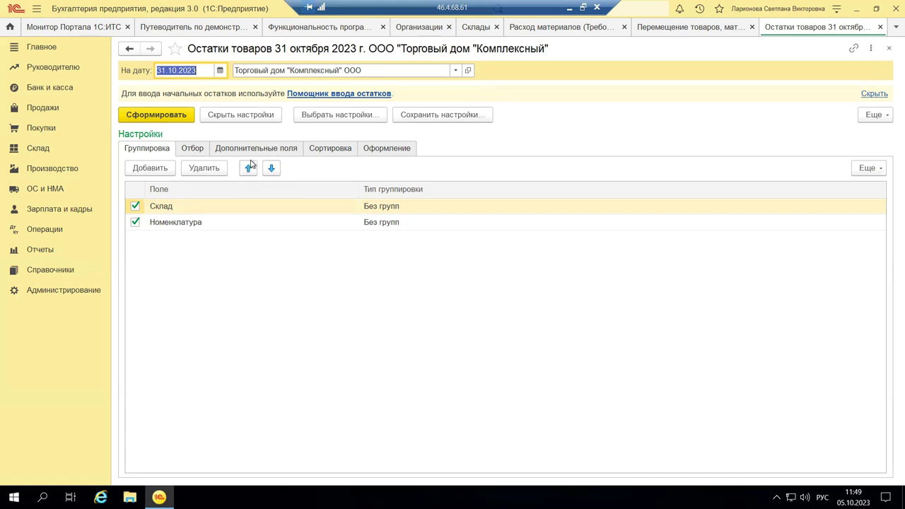
left_click(161, 223)
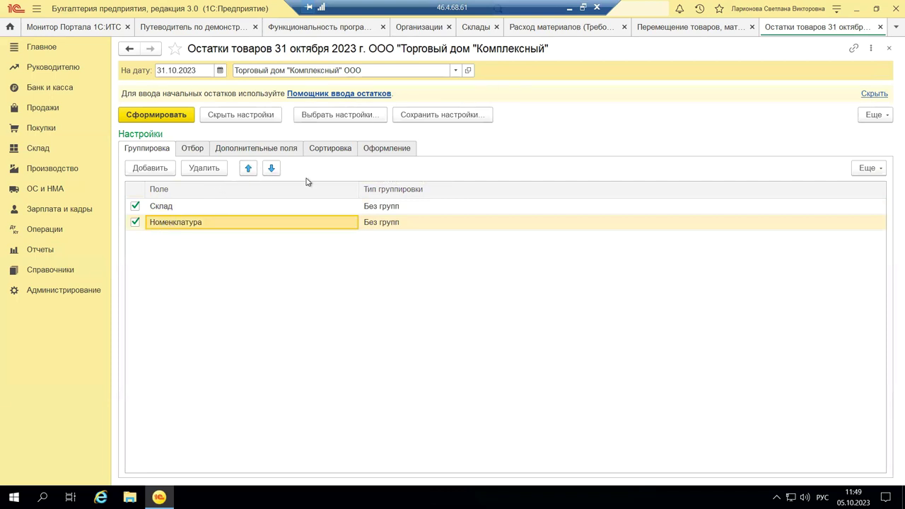
left_click(248, 168)
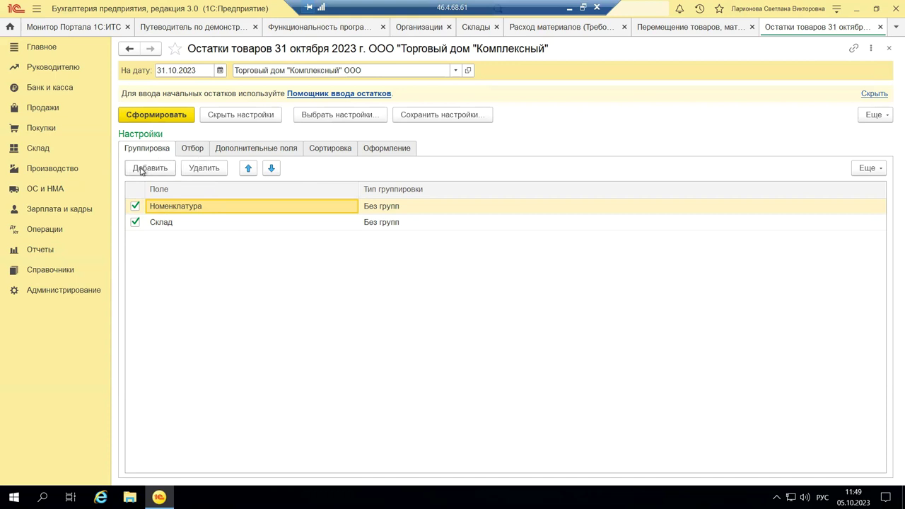
left_click(166, 114)
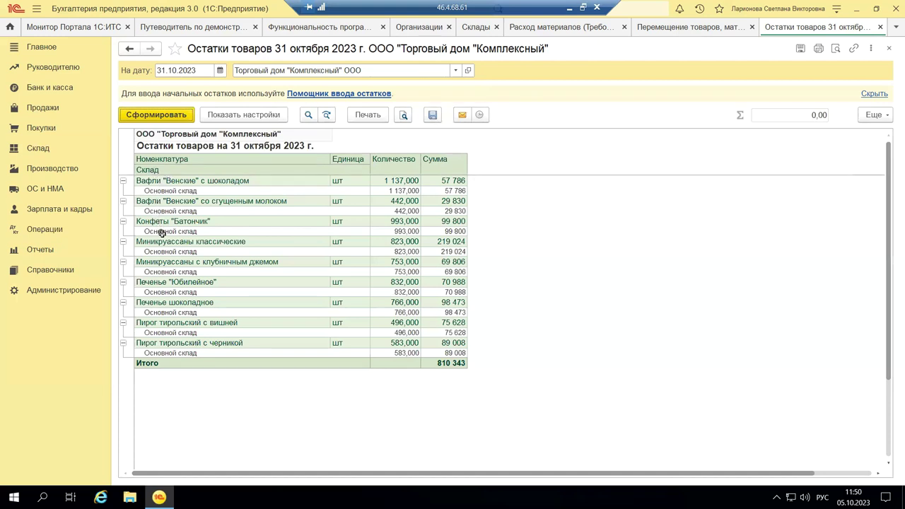
left_click(160, 221)
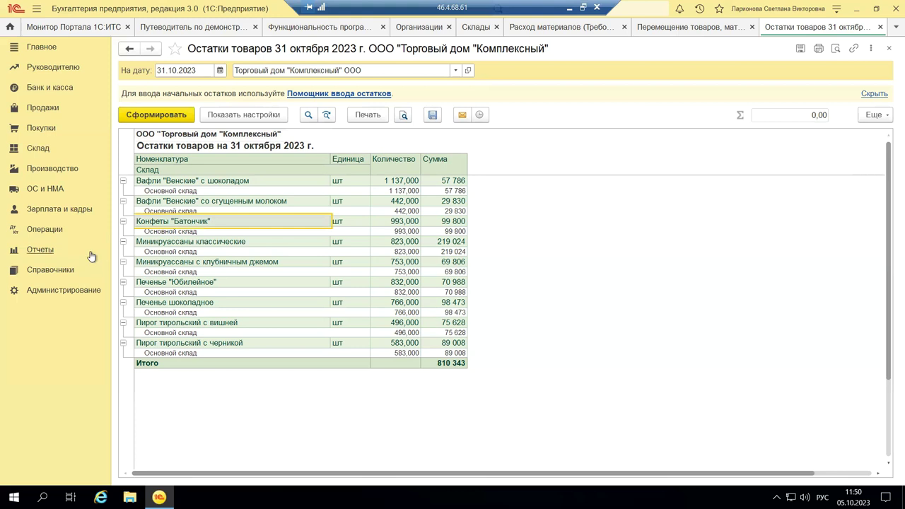
left_click(149, 230)
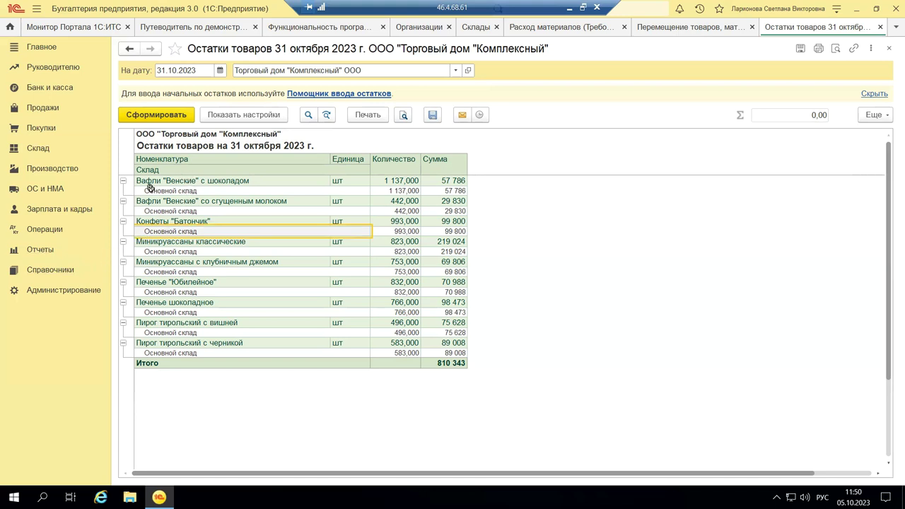
Move the Склад grouping back above Номенклатура and regenerate the Остатки товаров report
left_click(262, 116)
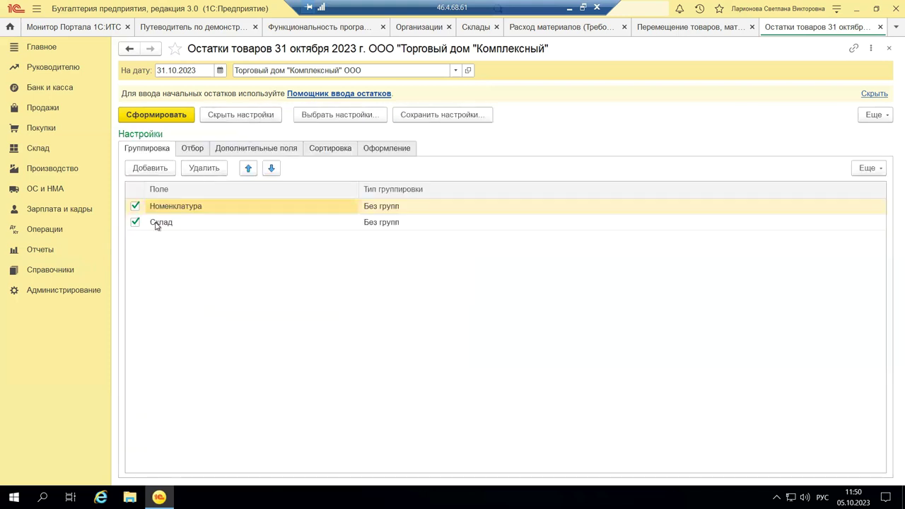
left_click(157, 223)
left_click(248, 168)
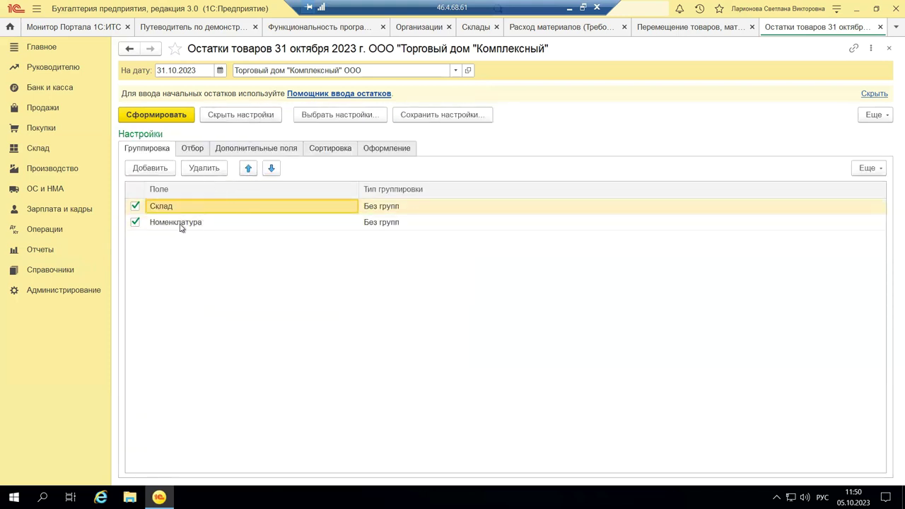
left_click(165, 116)
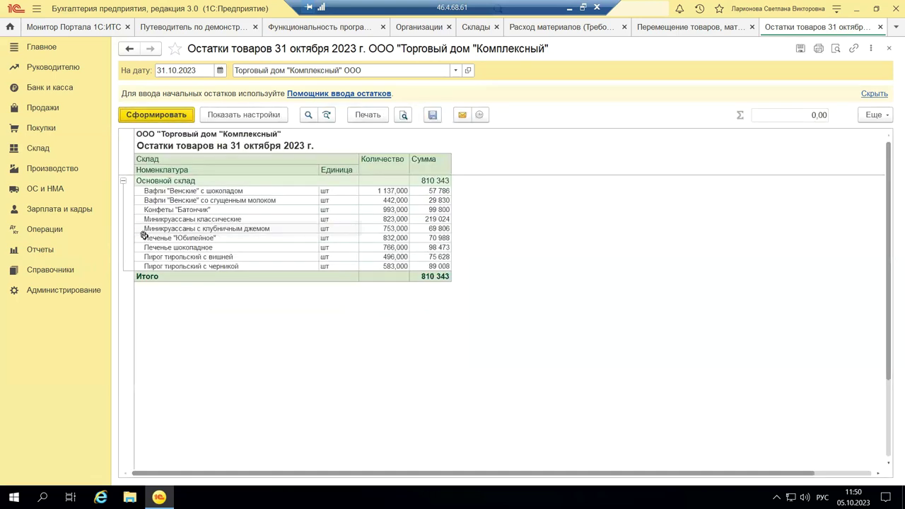
left_click(197, 179)
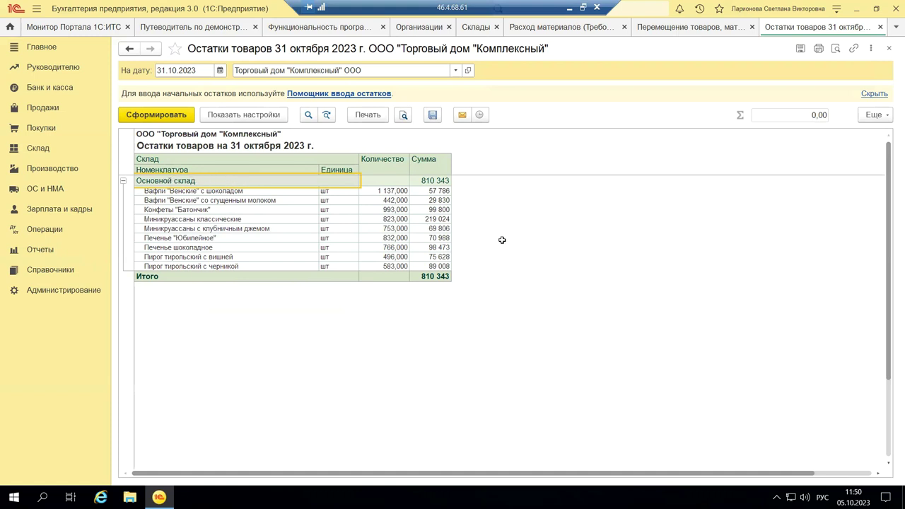
Enable the Номенклатура and Склад filters in the Остатки товаров report settings
left_click(263, 116)
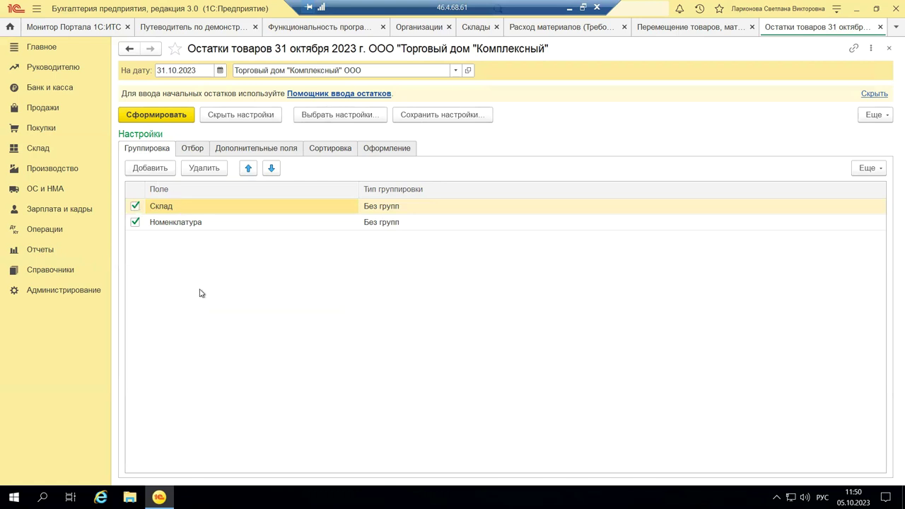
left_click(189, 151)
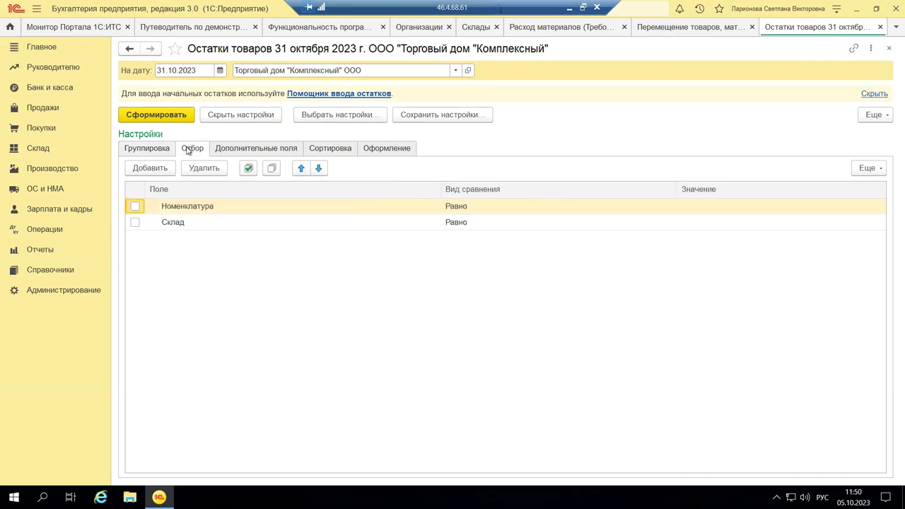
left_click(134, 207)
left_click(135, 222)
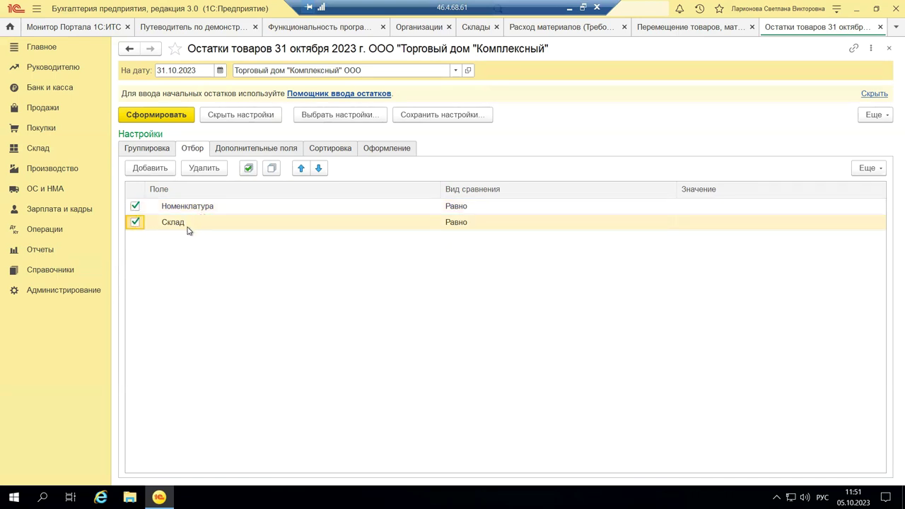
left_click(504, 206)
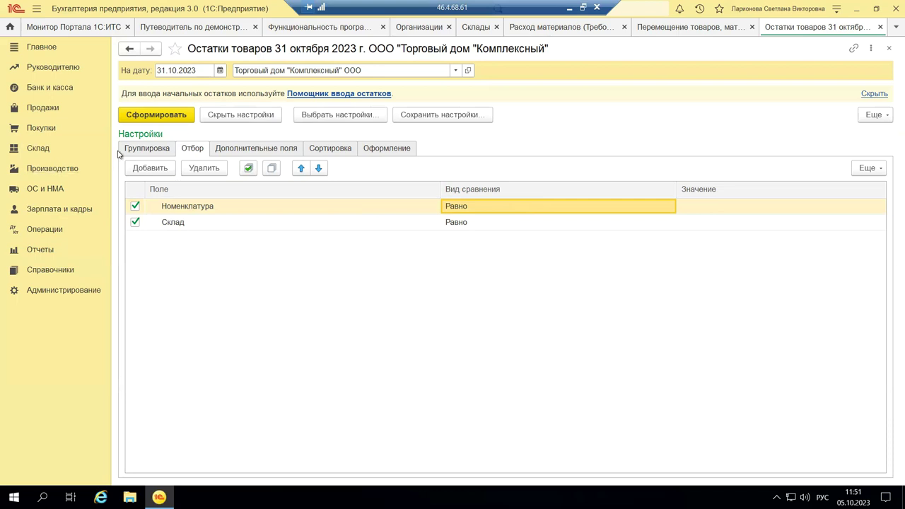
Check the grouping type of Склад and set the Номенклатура filter's comparison to В списке
left_click(144, 149)
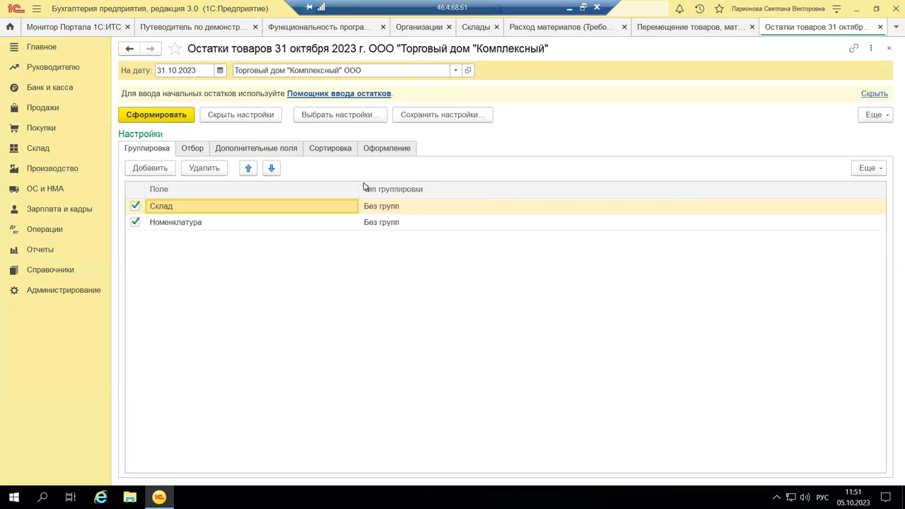
left_click(400, 207)
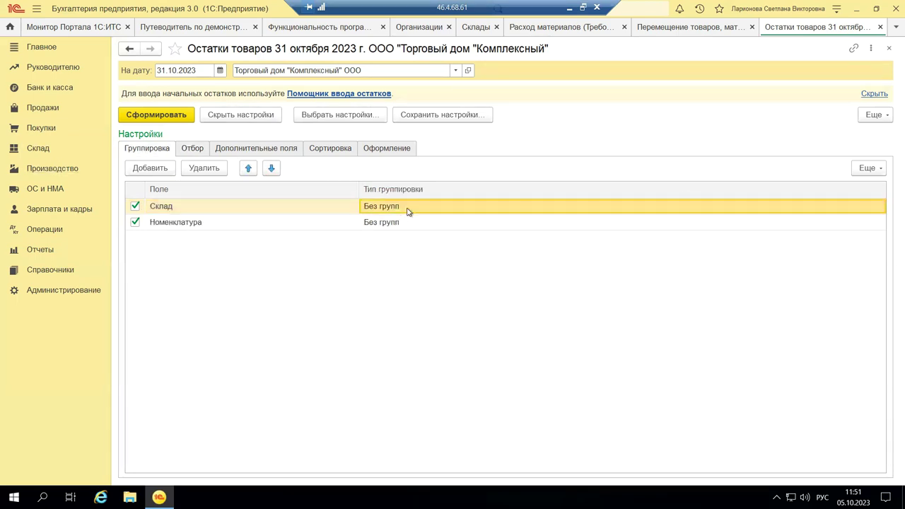
left_click(192, 149)
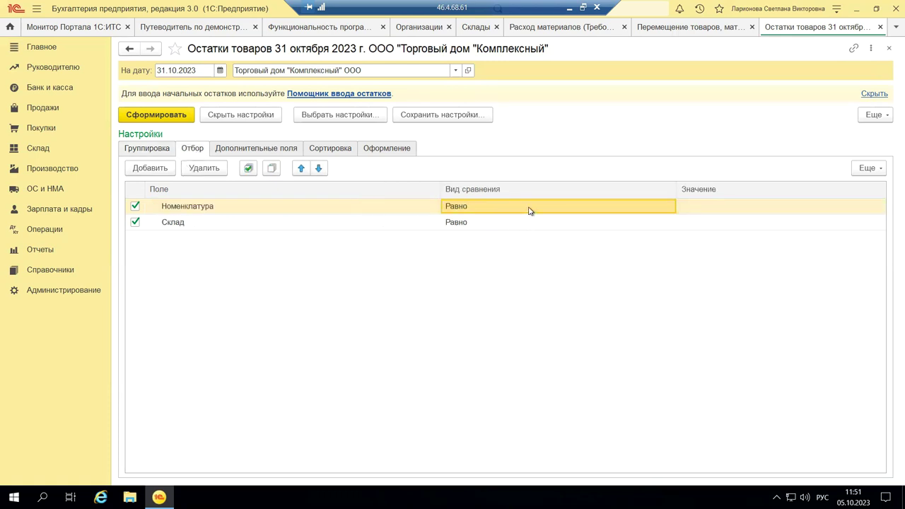
left_click(658, 208)
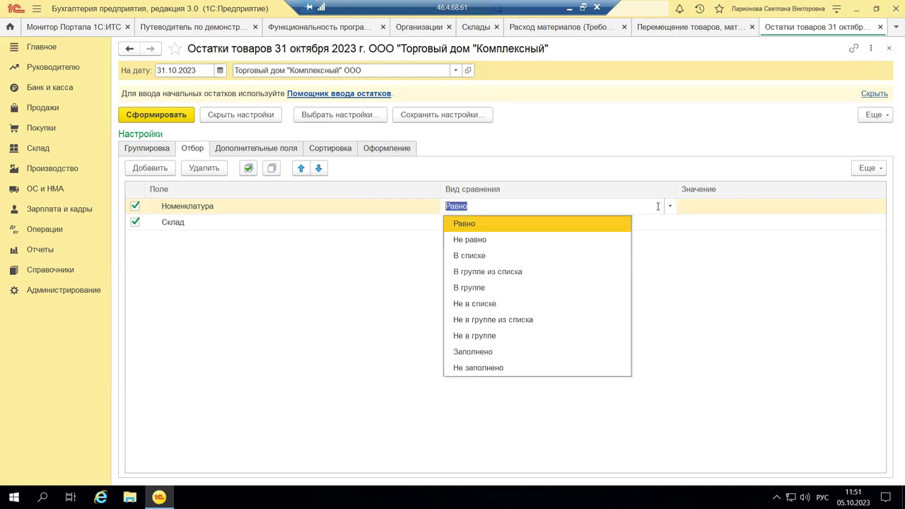
left_click(467, 256)
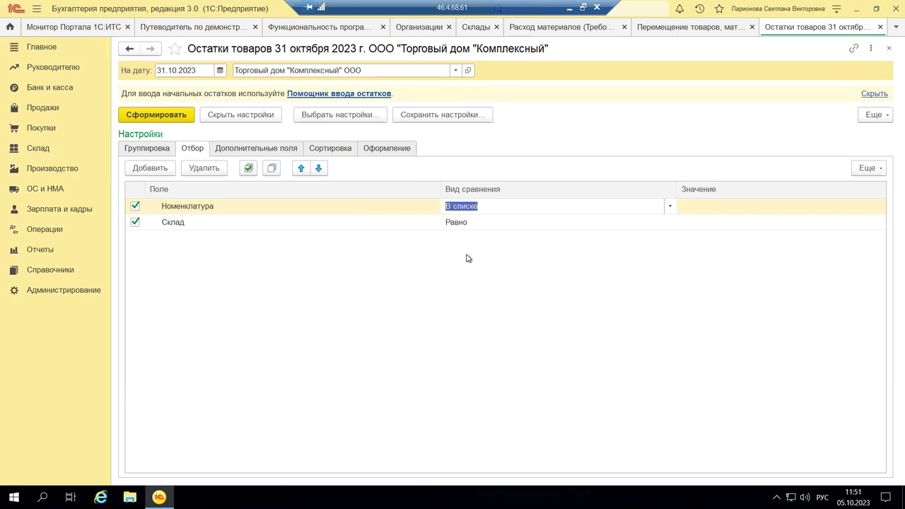
Try adding Вишня в коньяке from the Конфеты group to the Номенклатура filter's value list, and close the list without applying it
left_click(757, 205)
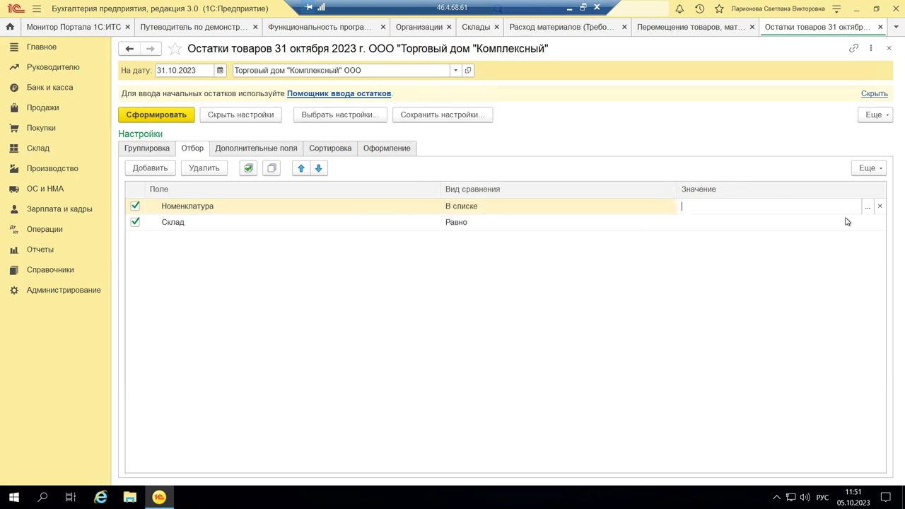
left_click(867, 206)
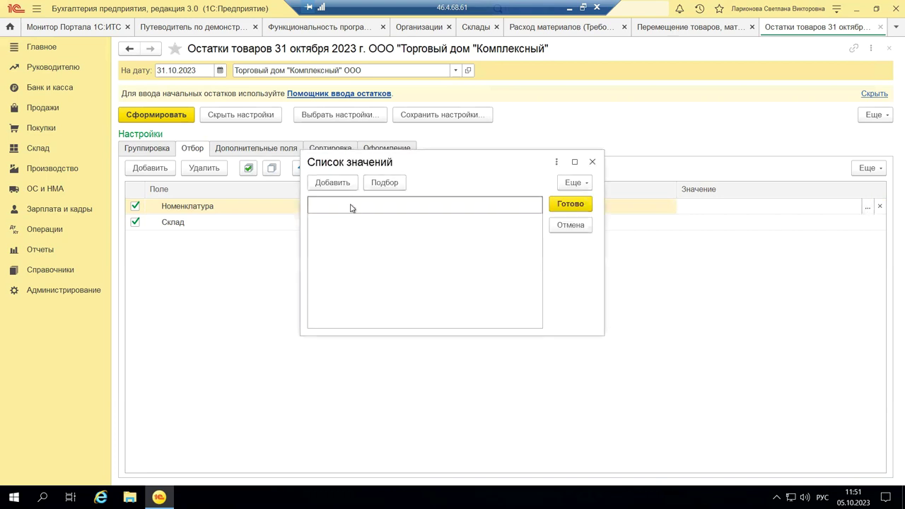
left_click(331, 183)
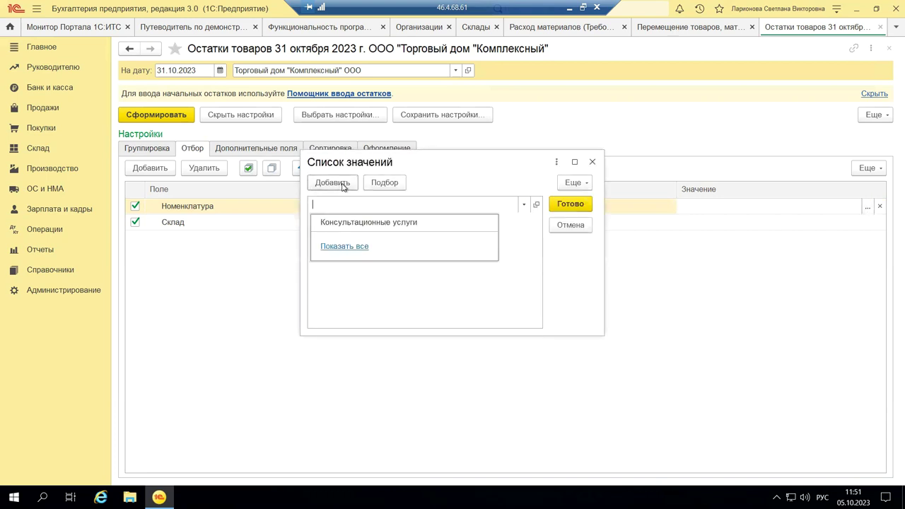
left_click(345, 247)
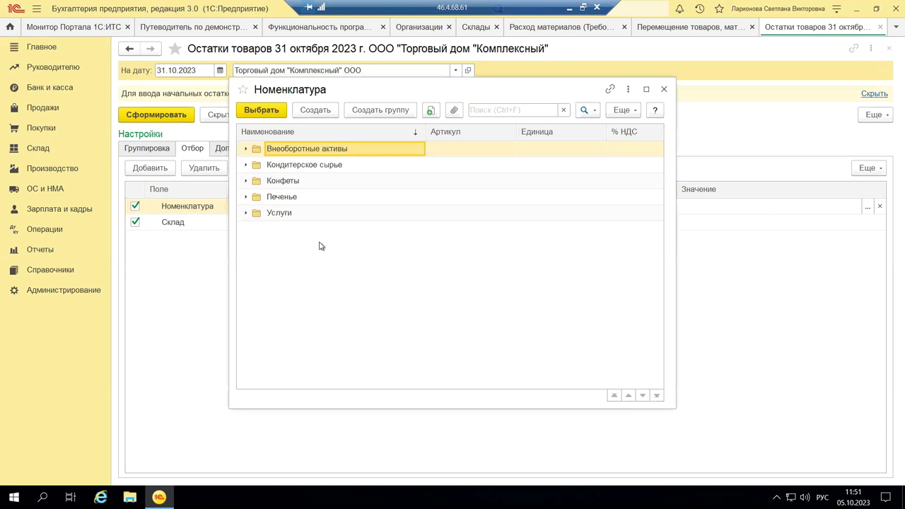
left_click(246, 181)
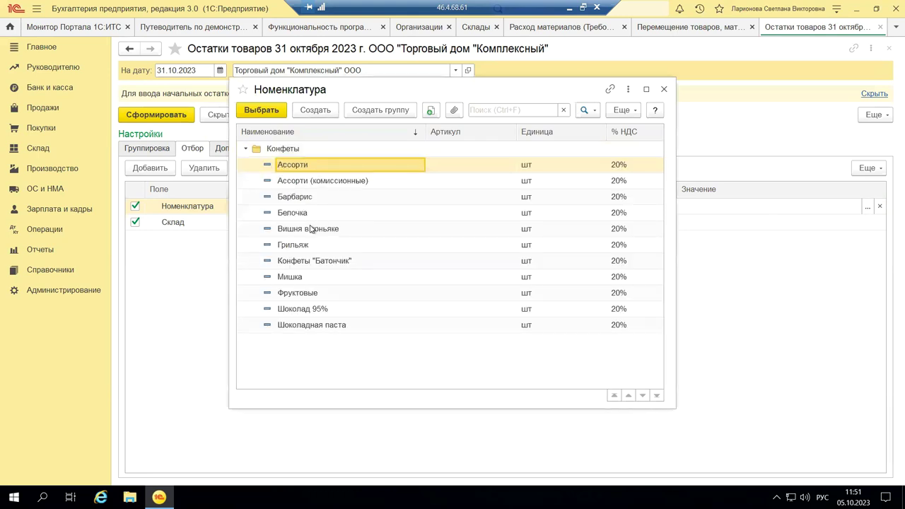
left_click(314, 232)
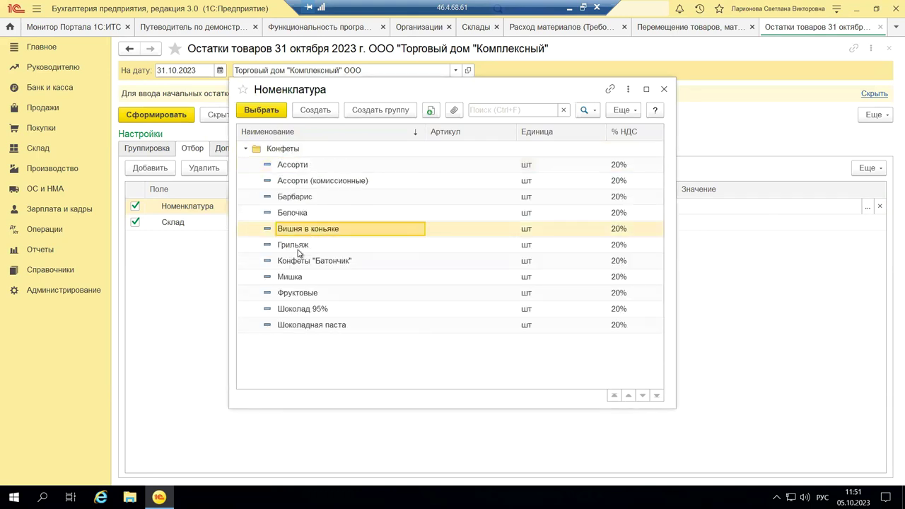
left_click(276, 109)
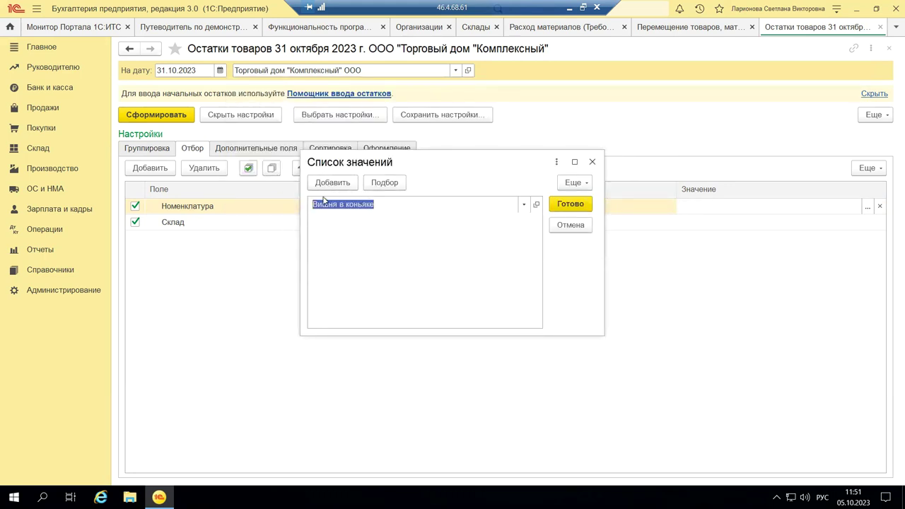
left_click(594, 161)
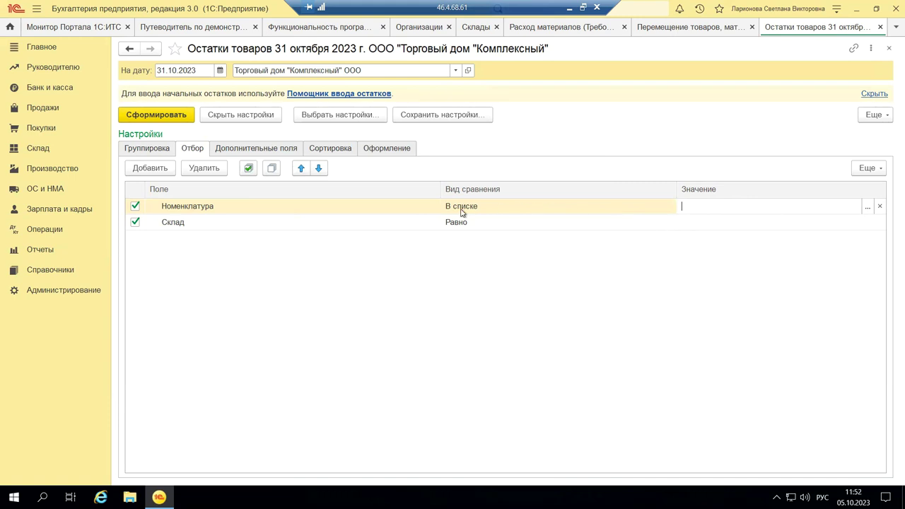
Review the additional fields, available sorting fields and design variants of the Остатки товаров report, and close the report
left_click(266, 148)
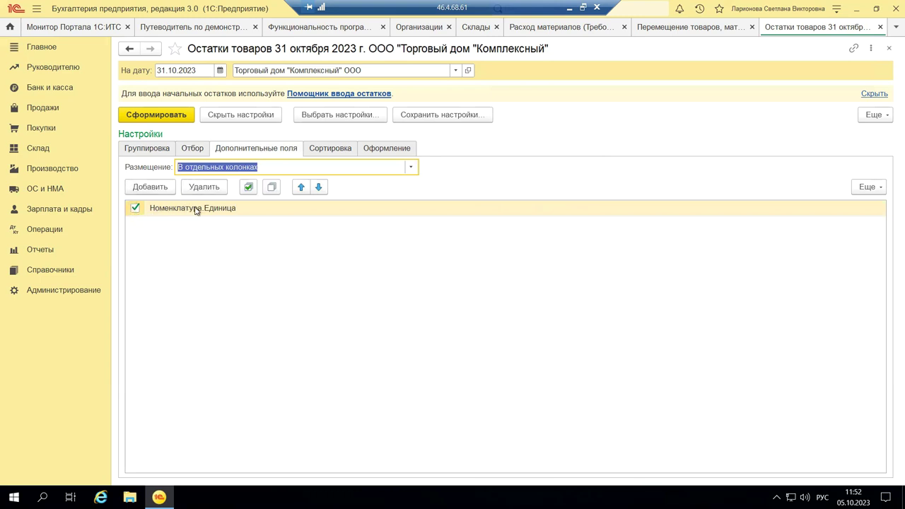
left_click(326, 148)
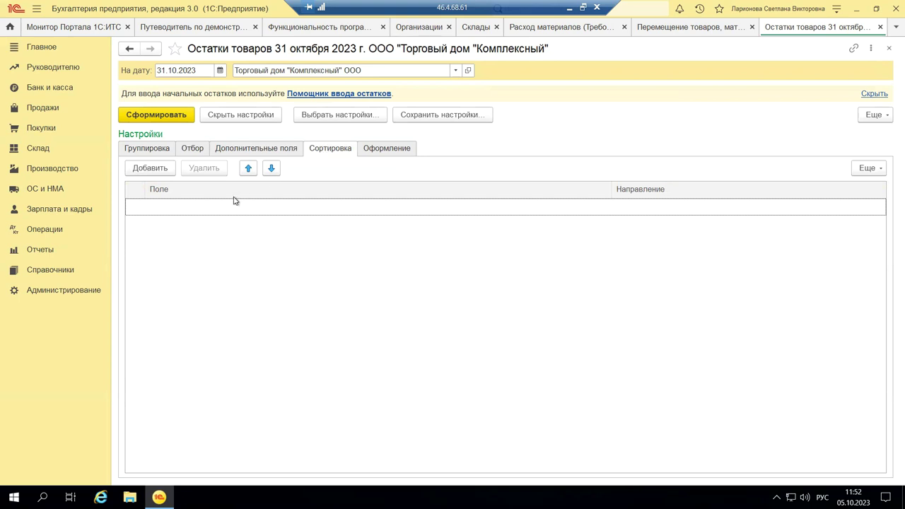
left_click(149, 168)
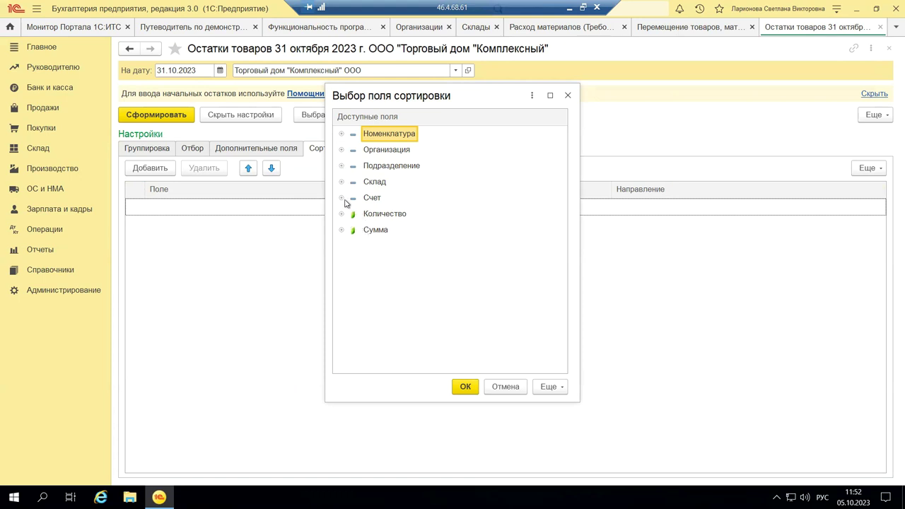
left_click(568, 96)
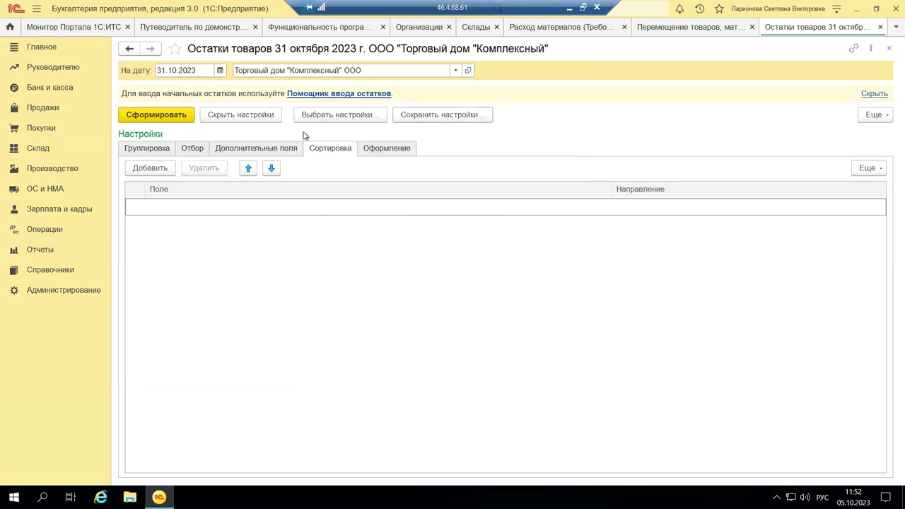
left_click(385, 149)
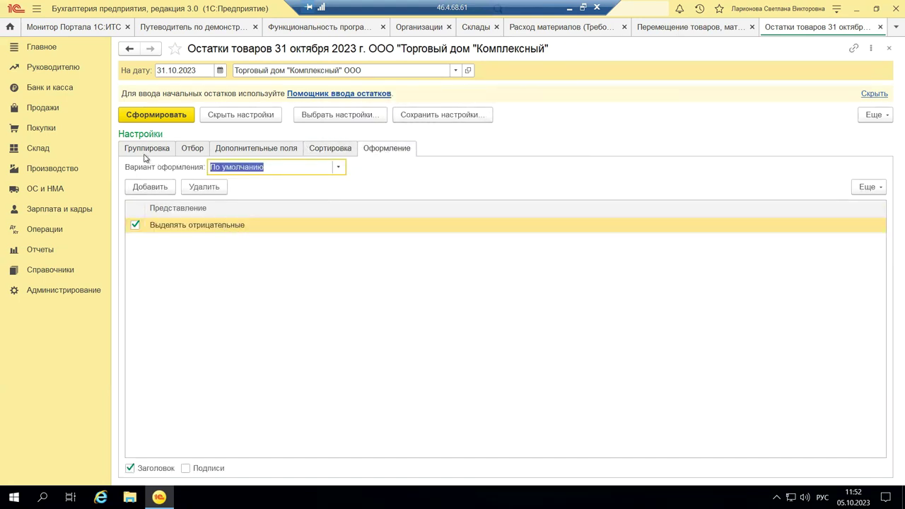
left_click(339, 167)
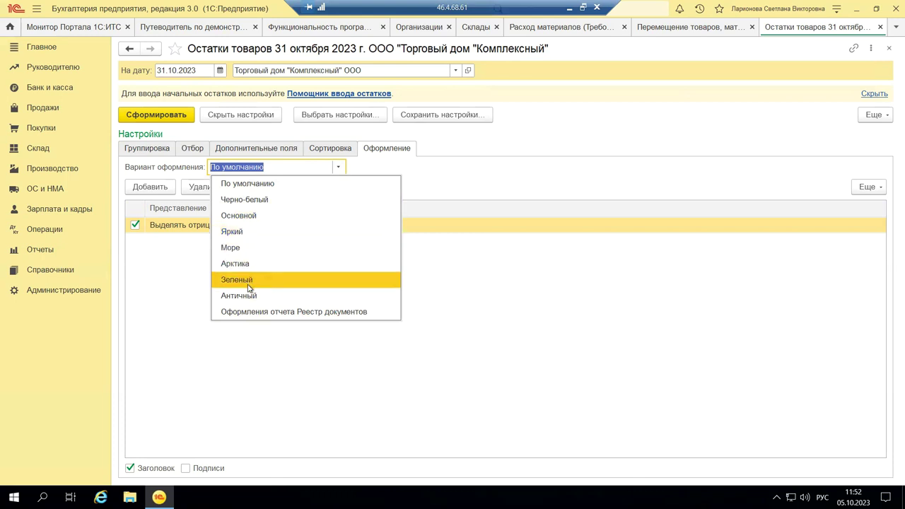
left_click(468, 164)
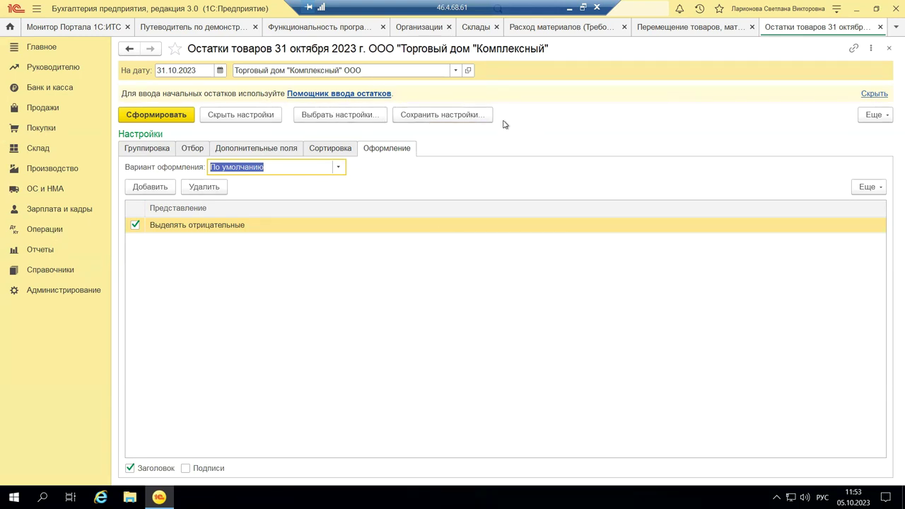
left_click(888, 48)
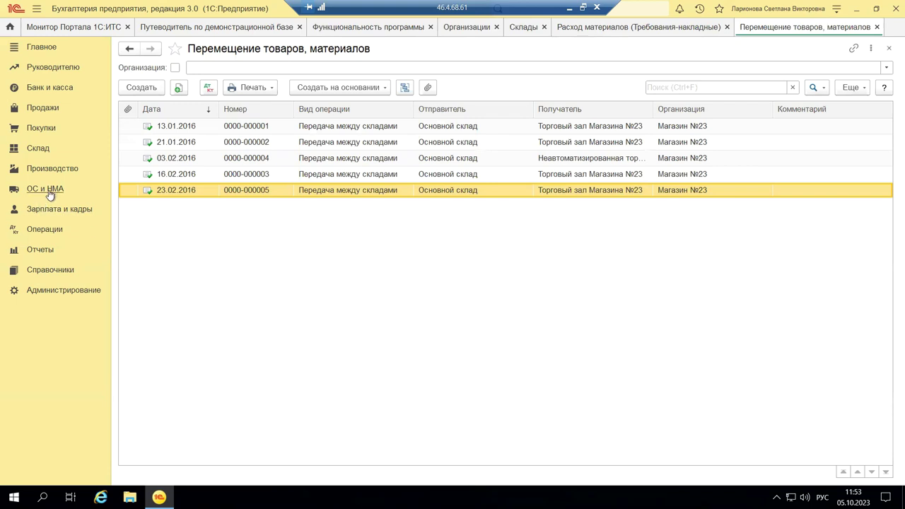
Switch to the PowerPoint presentation, view slide 7 with the Остатки товаров report, and return to the 1C remote session
left_click(569, 8)
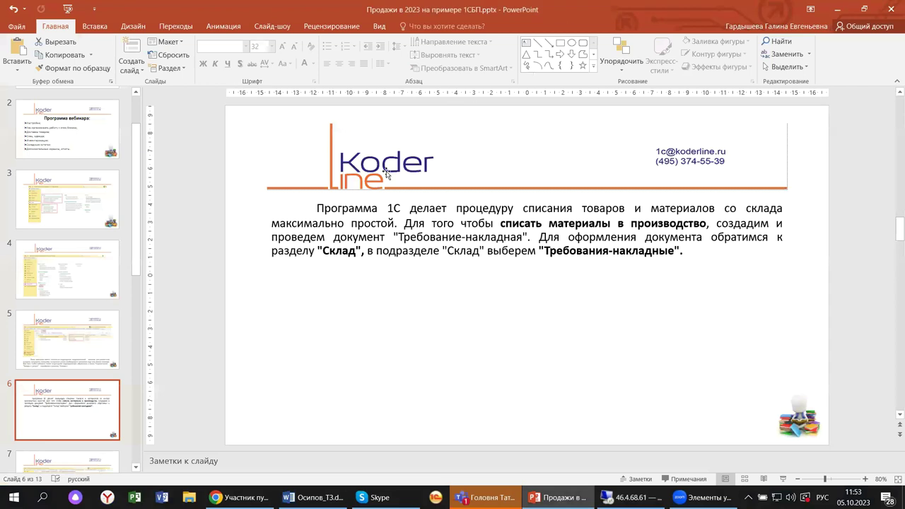
scroll(32, 443, "down", 3)
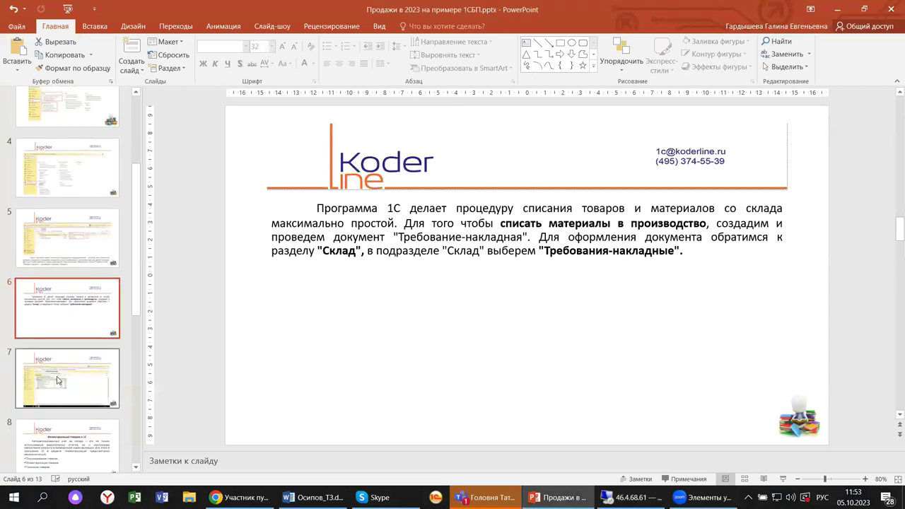
left_click(58, 382)
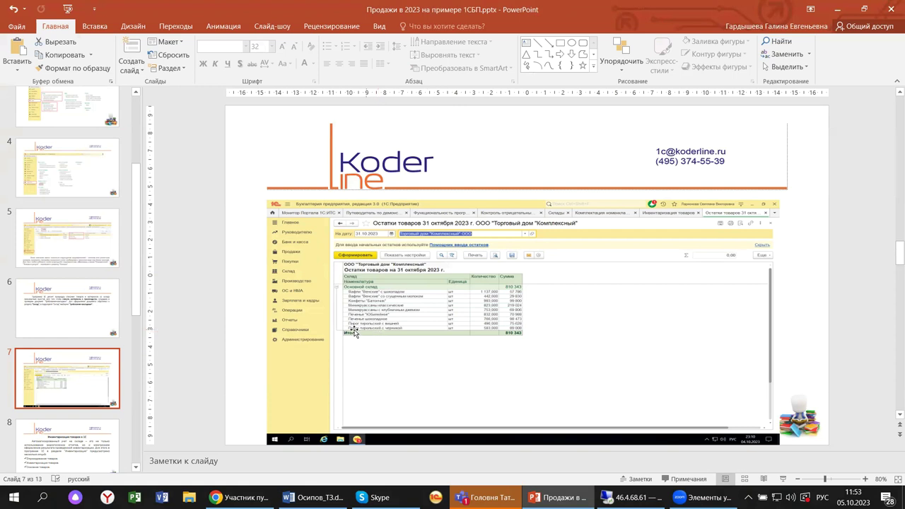
scroll(51, 303, "down", 2)
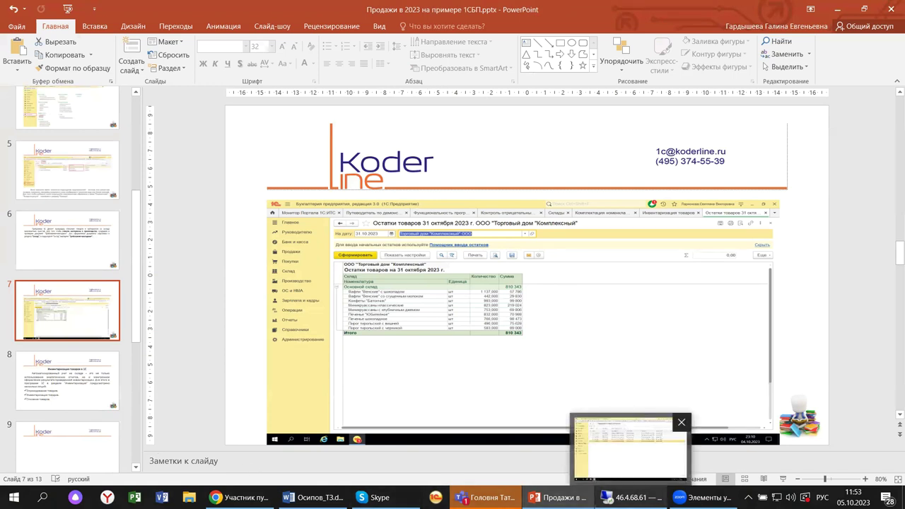
left_click(629, 497)
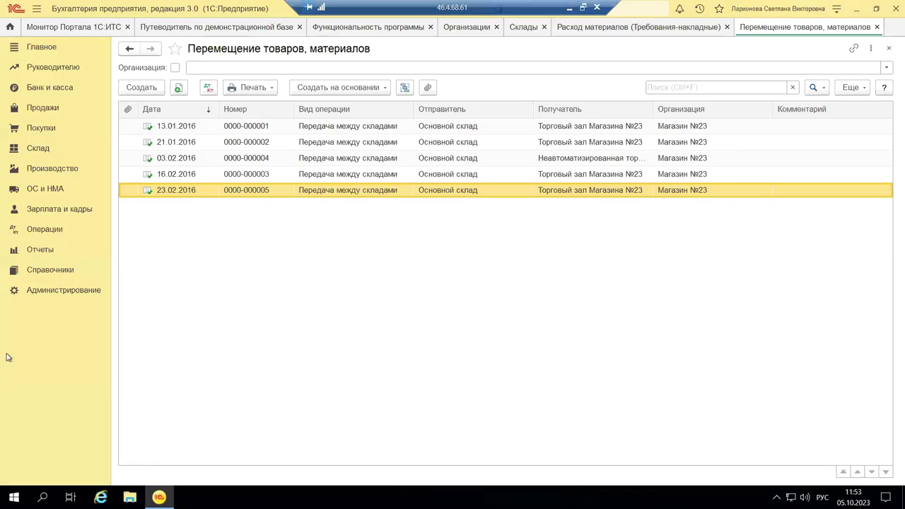
Open the settings of the Экспресс-проверка ведения учета report and examine the checks under Положения учетной политики
left_click(37, 252)
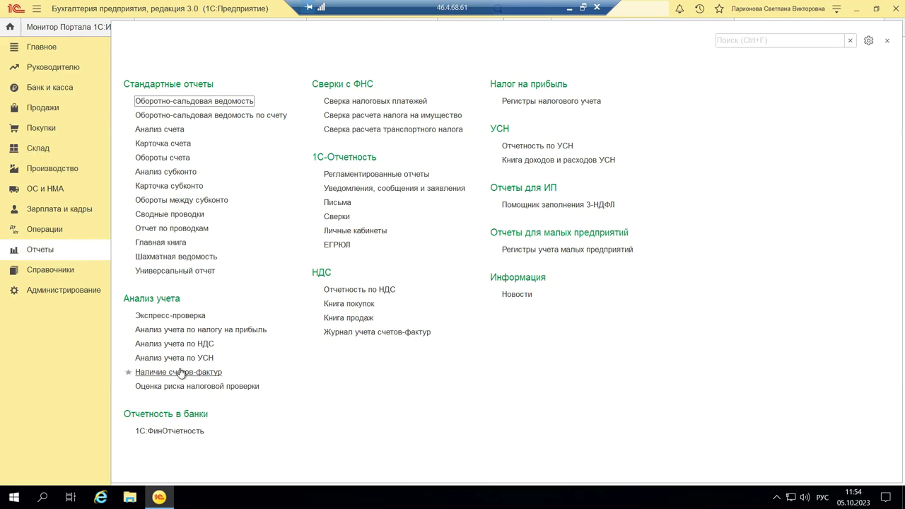
left_click(157, 316)
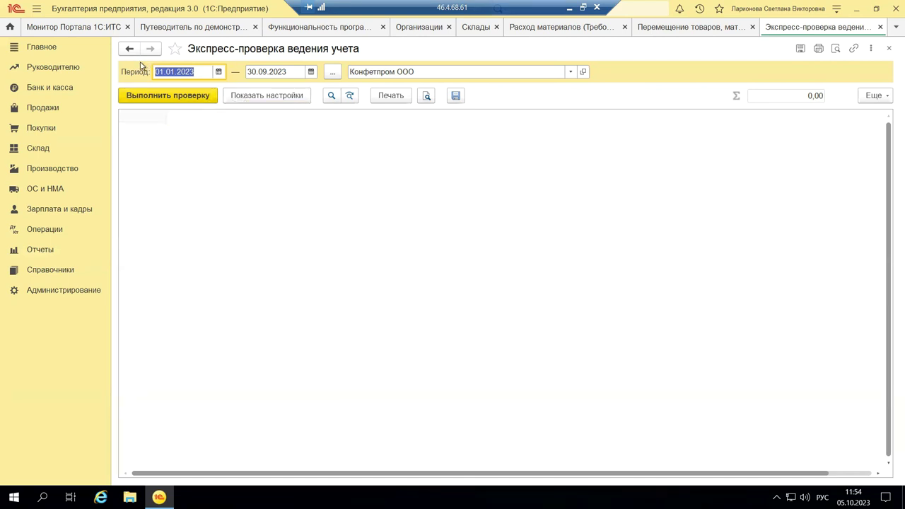
left_click(229, 97)
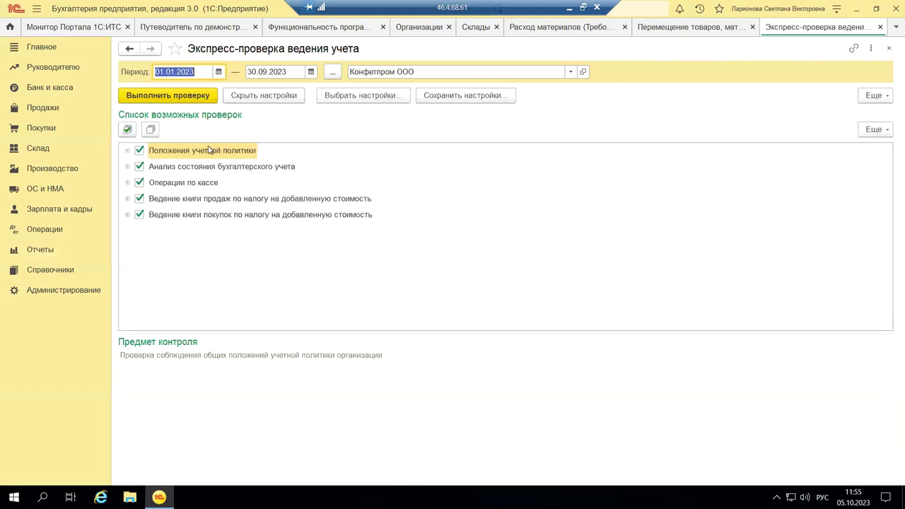
left_click(127, 151)
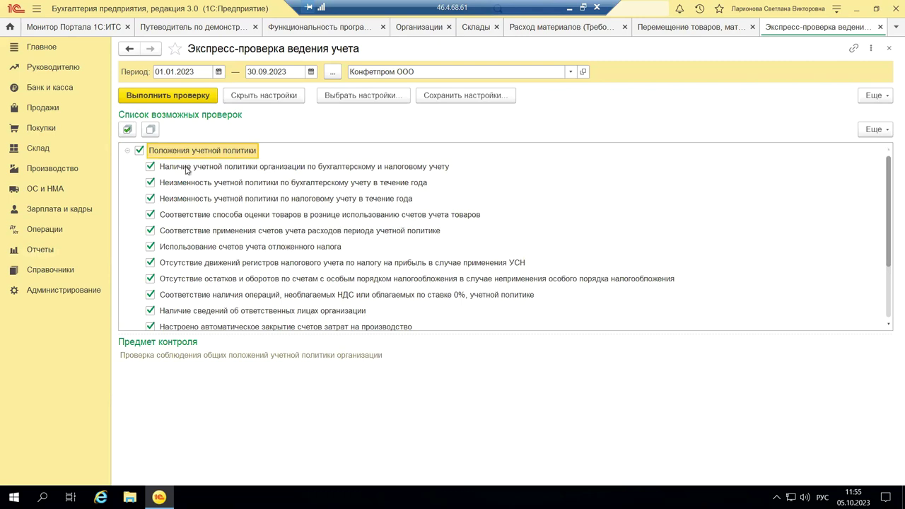
scroll(195, 182, "down", 2)
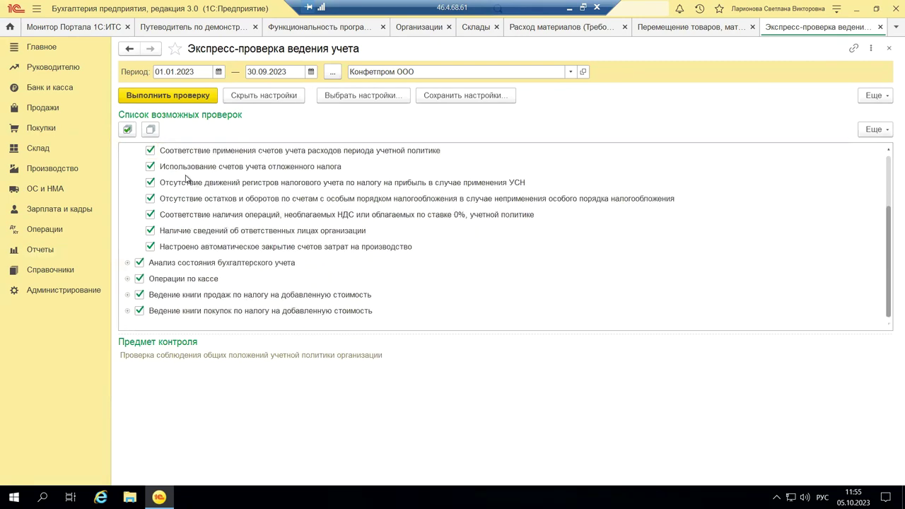
Collapse the Положения учетной политики checks and examine those under Анализ состояния бухгалтерского учета
scroll(197, 241, "up", 2)
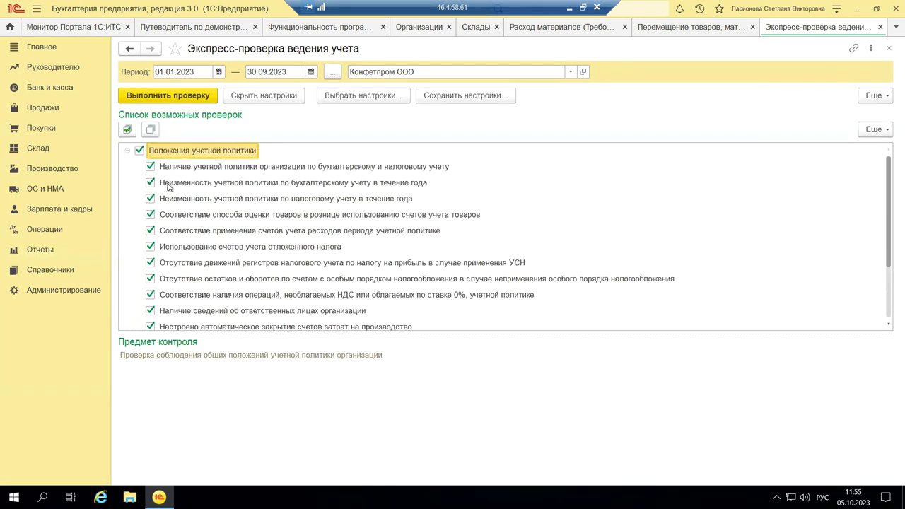
left_click(128, 152)
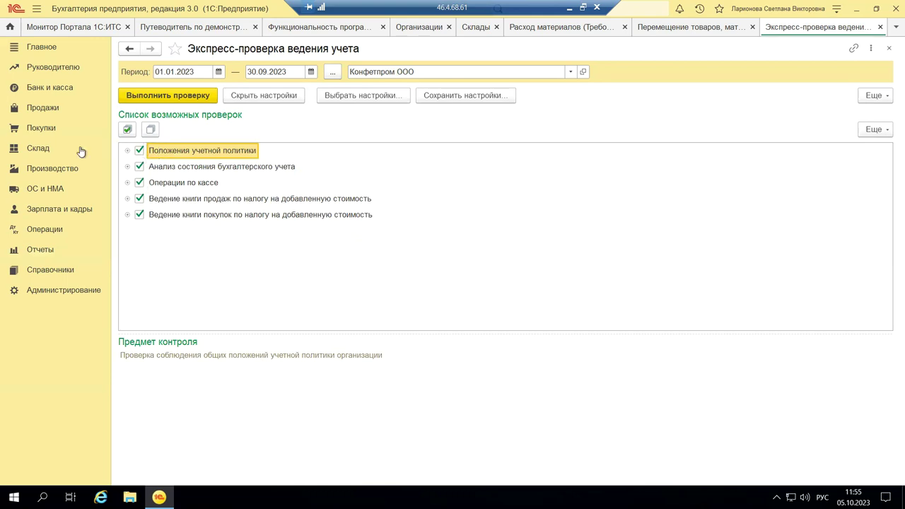
left_click(127, 168)
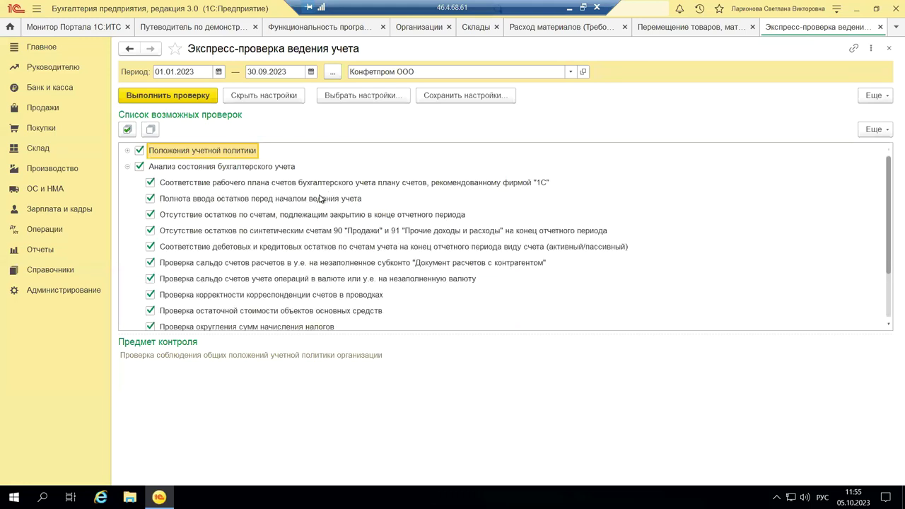
scroll(328, 276, "down", 4)
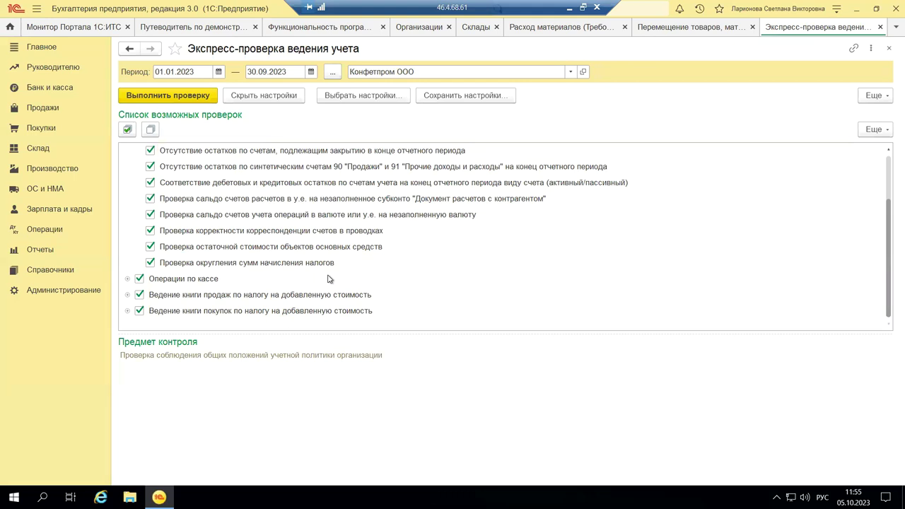
Examine the checks under Операции по кассе, and collapse both that group and Анализ состояния бухгалтерского учета
left_click(127, 279)
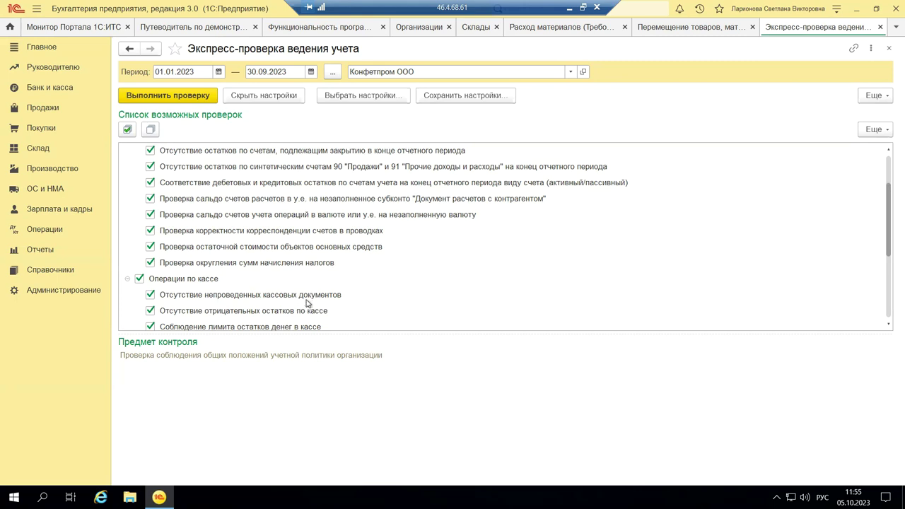
scroll(309, 305, "down", 1)
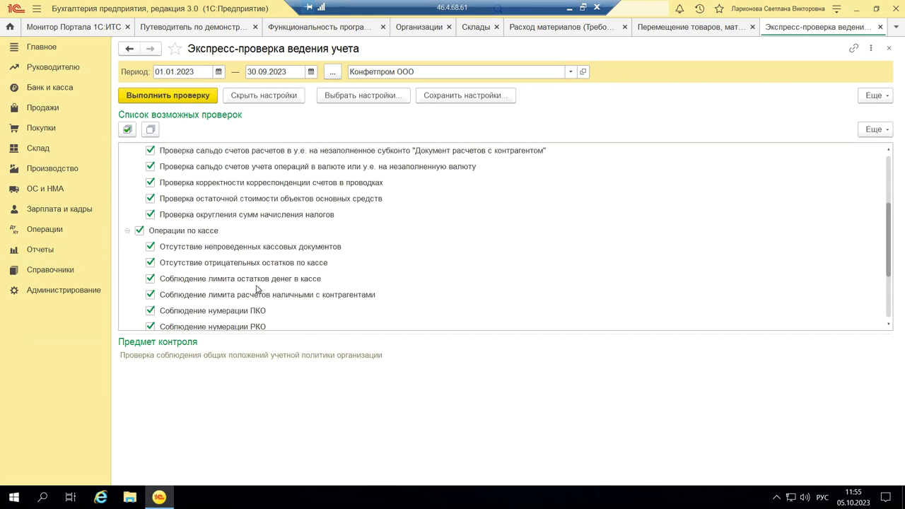
scroll(318, 307, "down", 1)
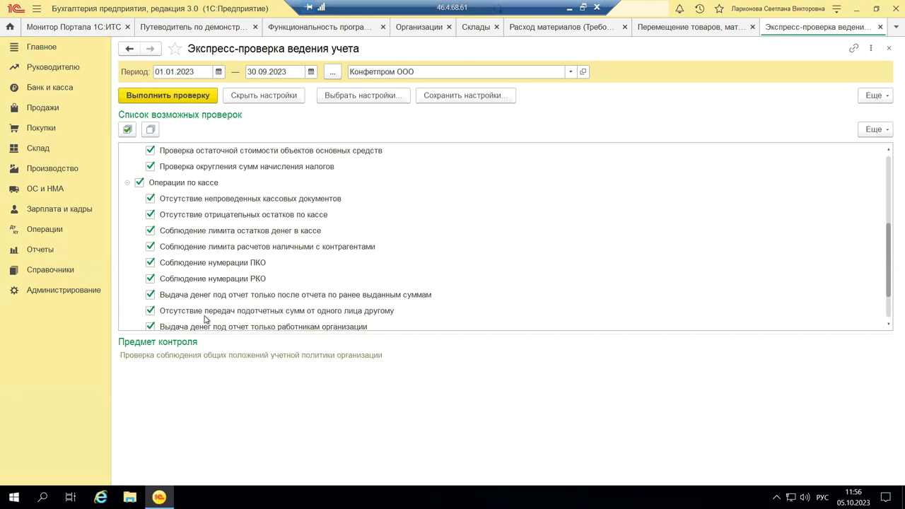
scroll(203, 318, "down", 3)
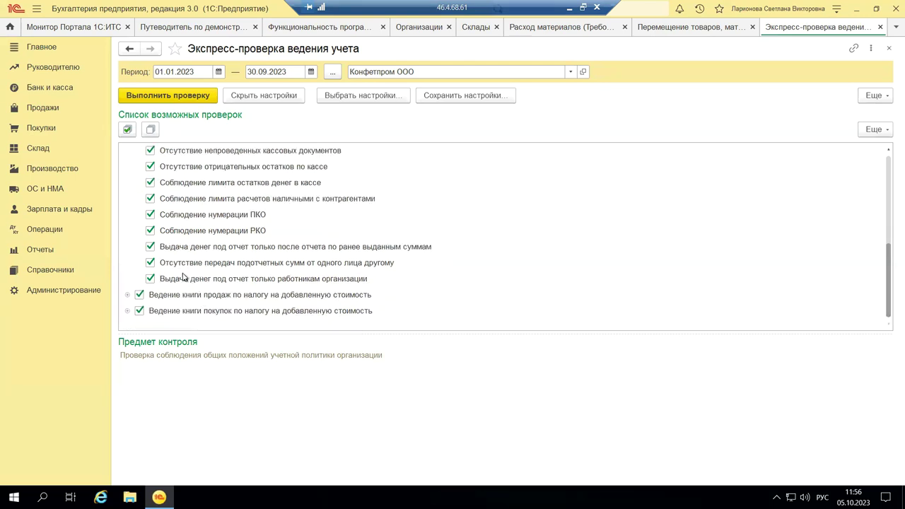
scroll(134, 212, "up", 3)
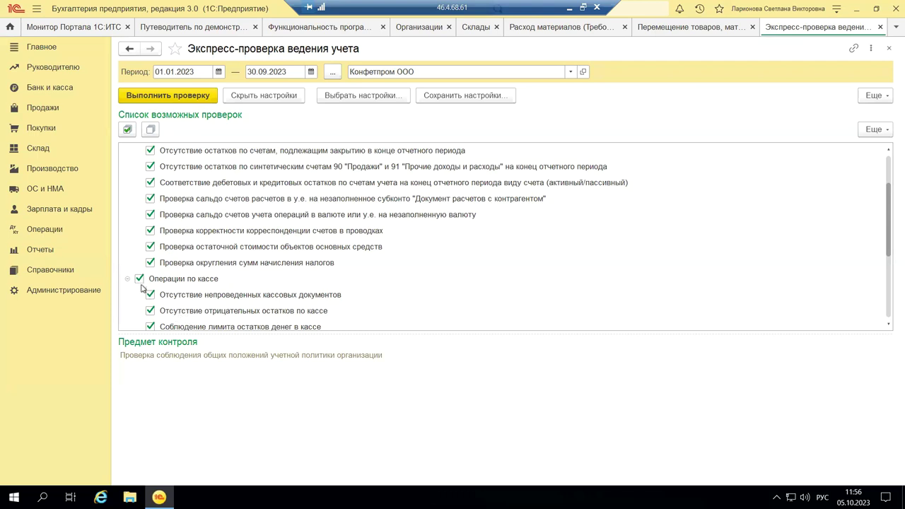
left_click(129, 281)
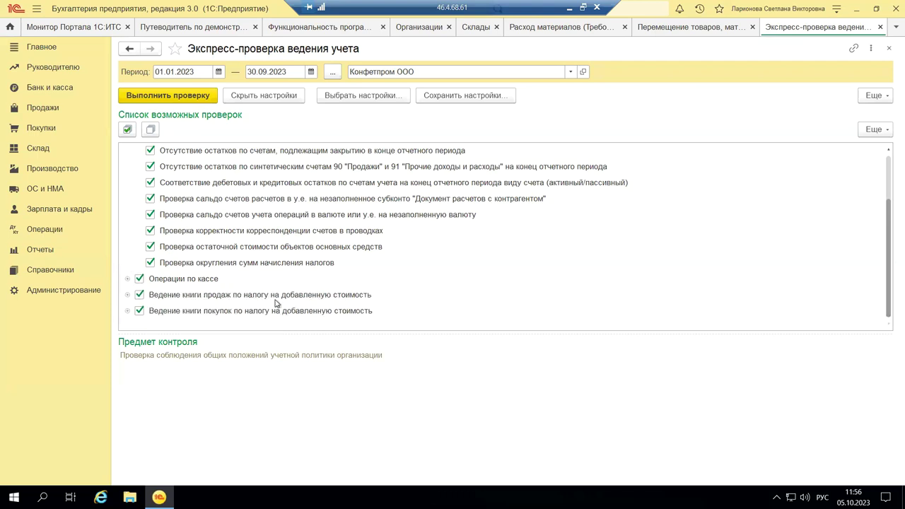
scroll(217, 248, "up", 2)
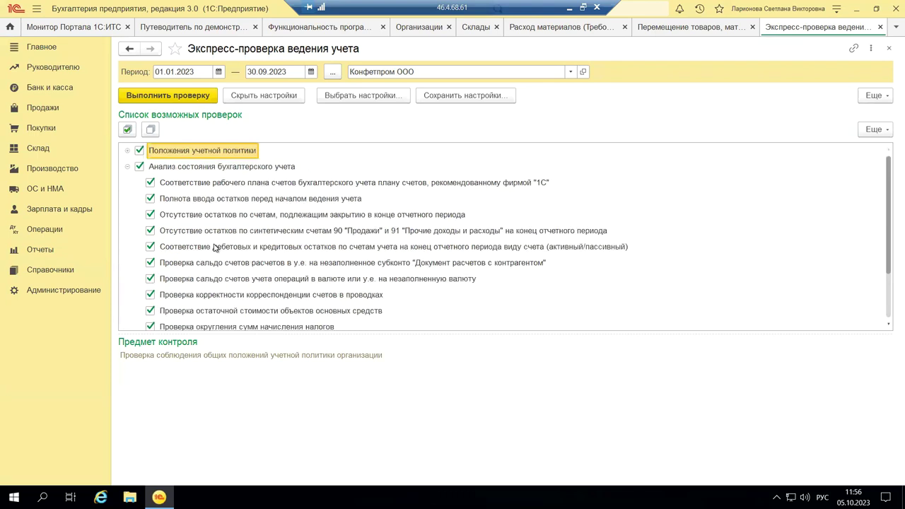
left_click(127, 167)
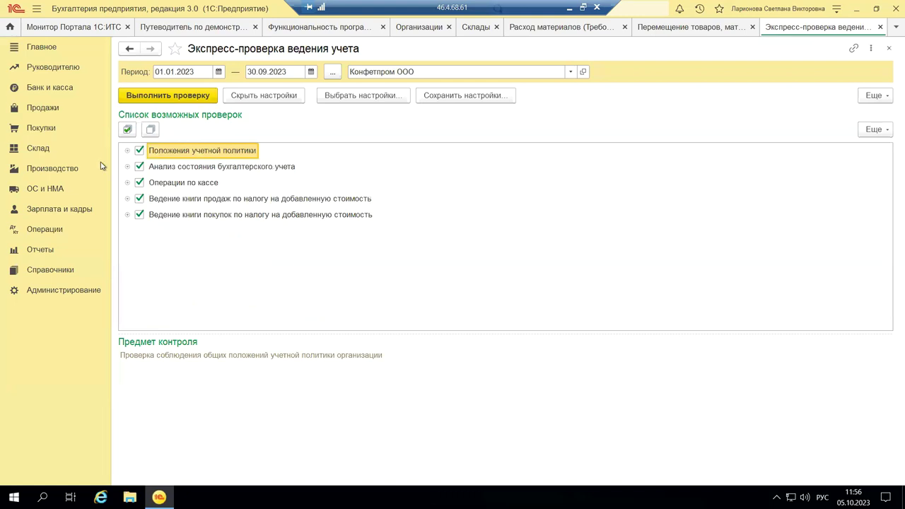
Run the express check for Конфетпром ООО and expand the detailed error report for Использование счетов учета отложенного налога
left_click(135, 96)
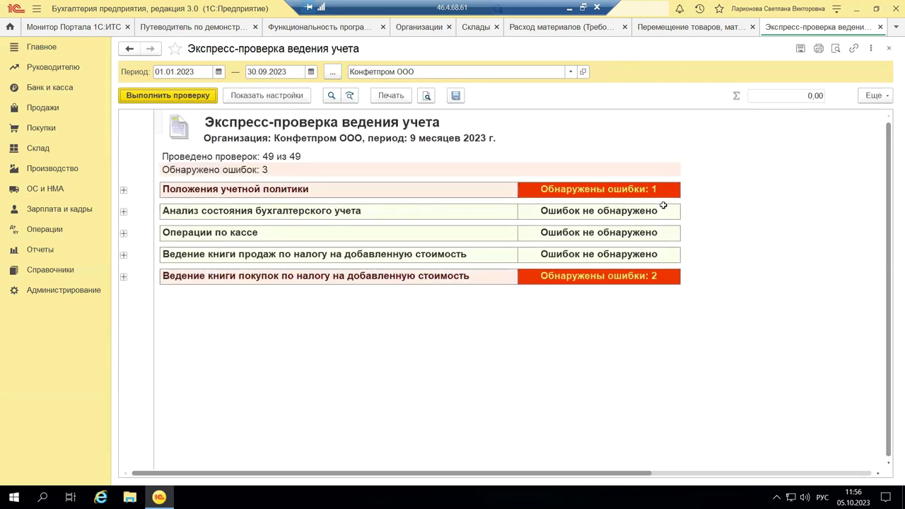
left_click(124, 191)
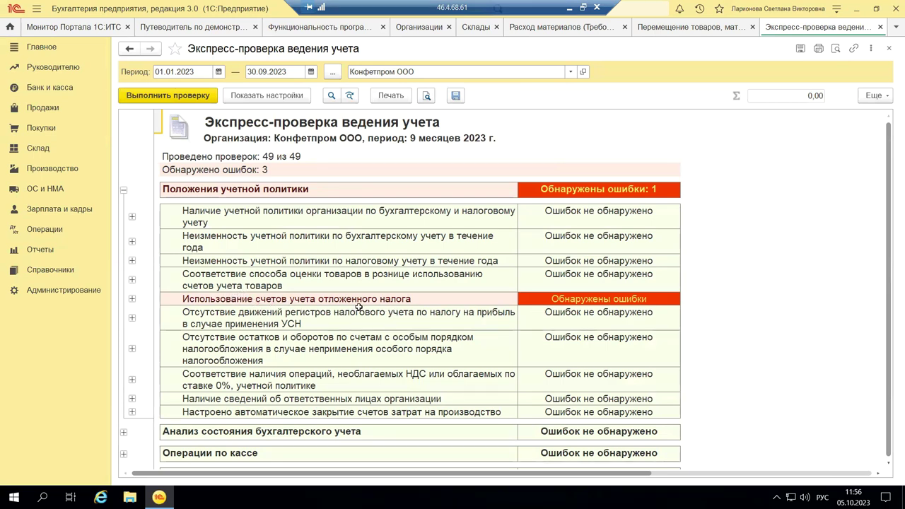
left_click(132, 301)
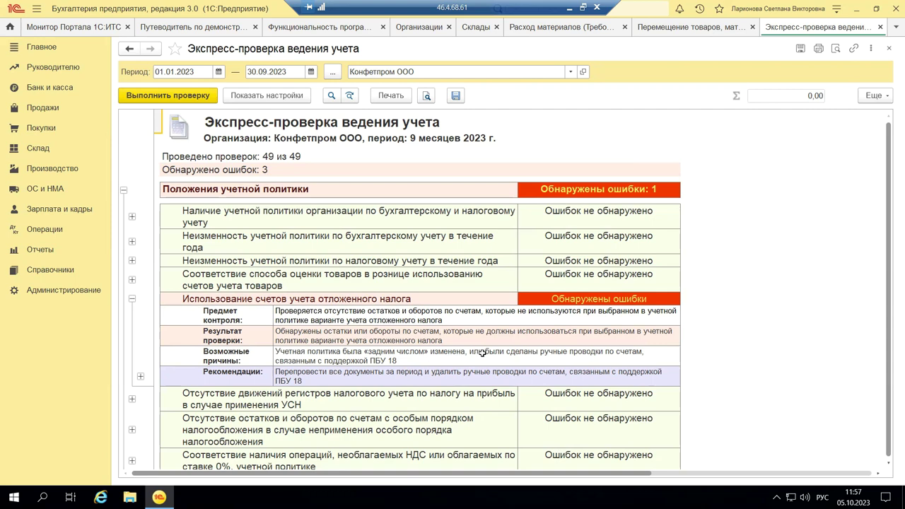
left_click(141, 376)
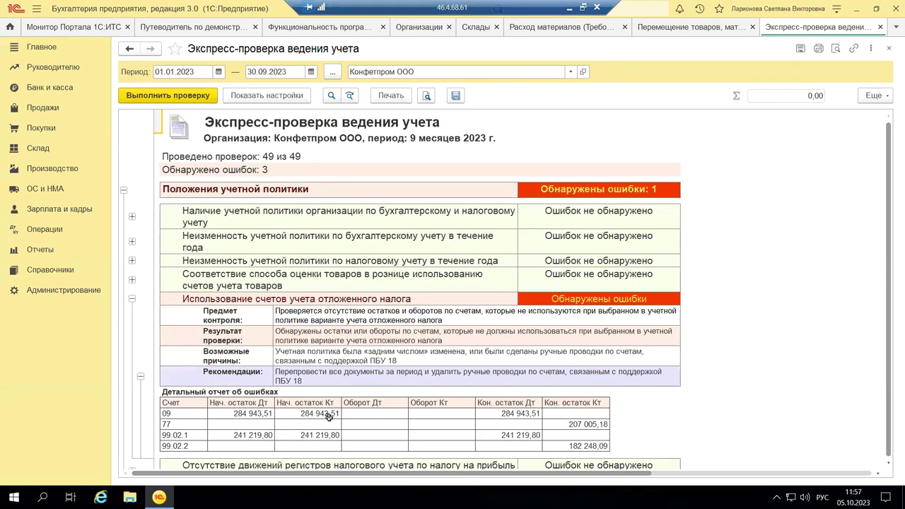
scroll(336, 419, "down", 3)
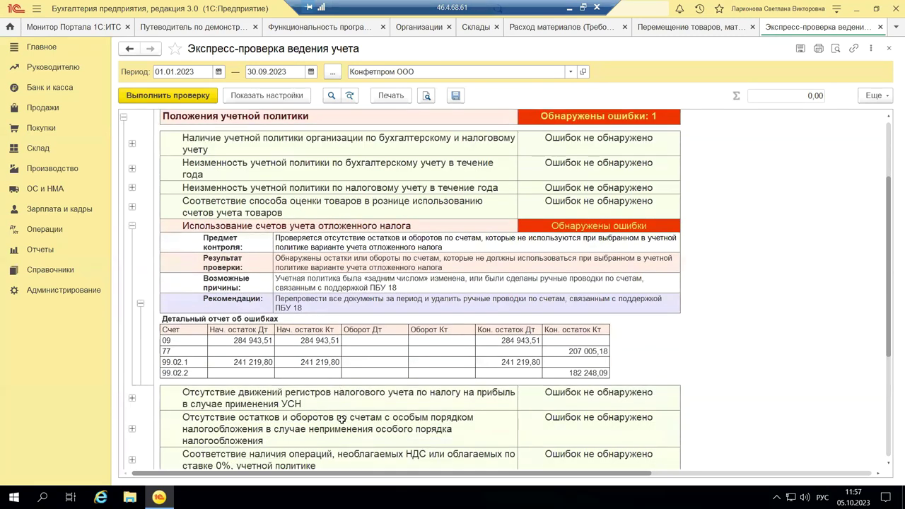
View the account card for 99.02.1 from the detailed error report, close it, and collapse the deferred tax check's details
left_click(501, 361)
double_click(502, 362)
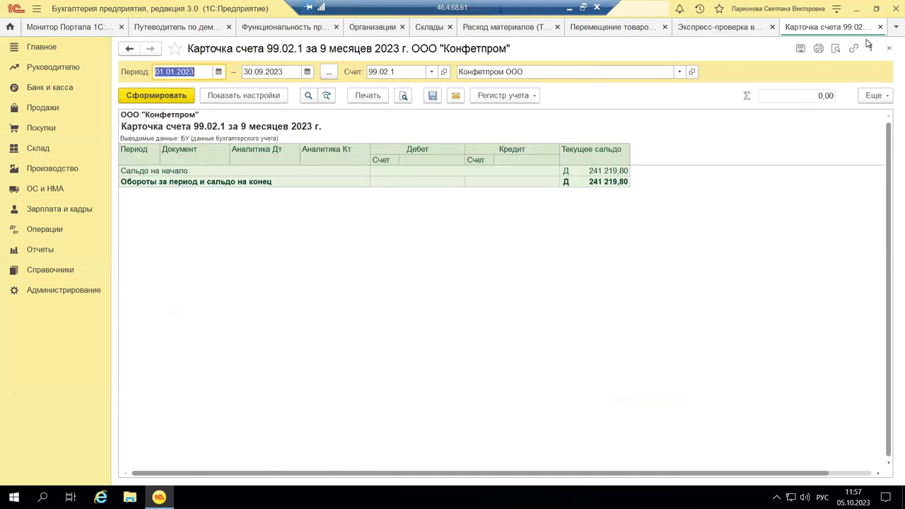
left_click(889, 48)
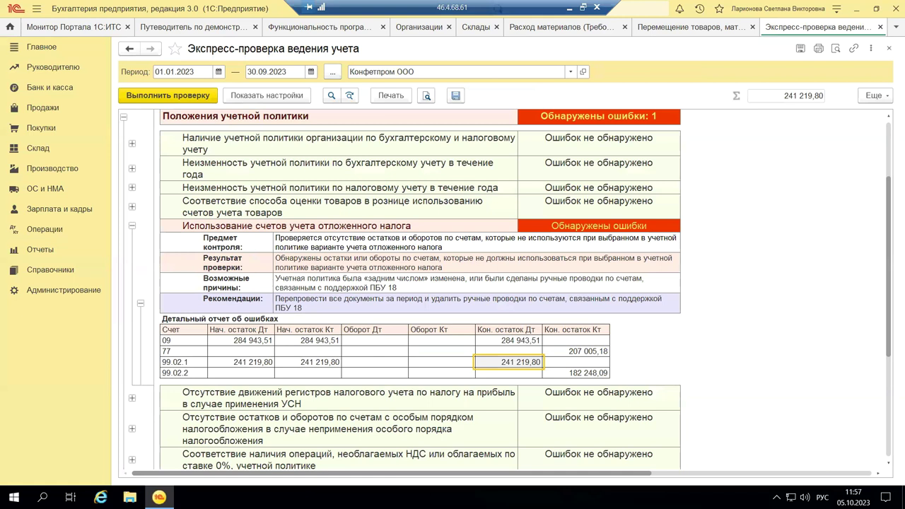
left_click(291, 307)
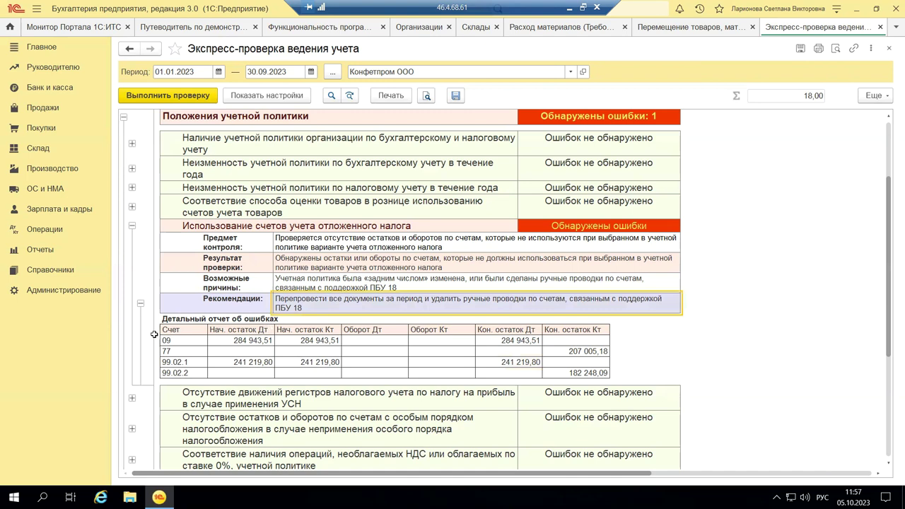
left_click(132, 226)
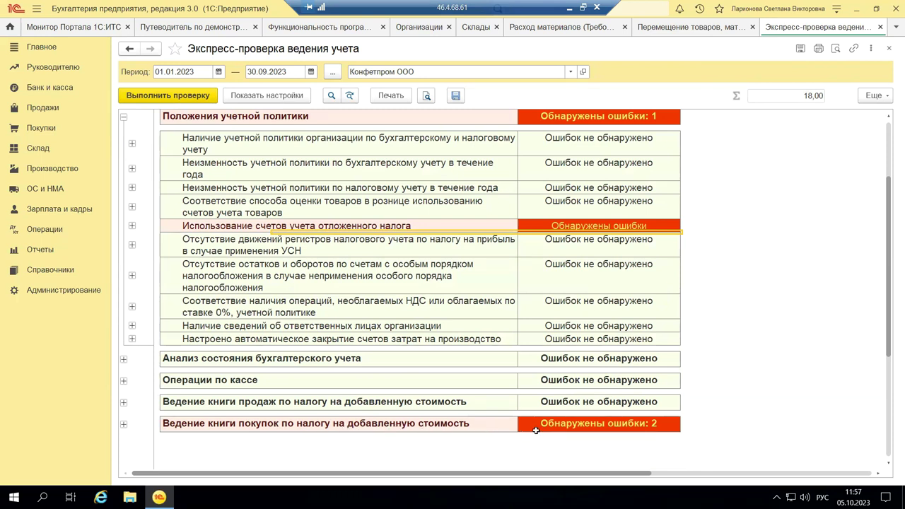
Examine the Ведение книги покупок results and the recommendations for the missing «Формирование записей книги покупок» document
left_click(123, 424)
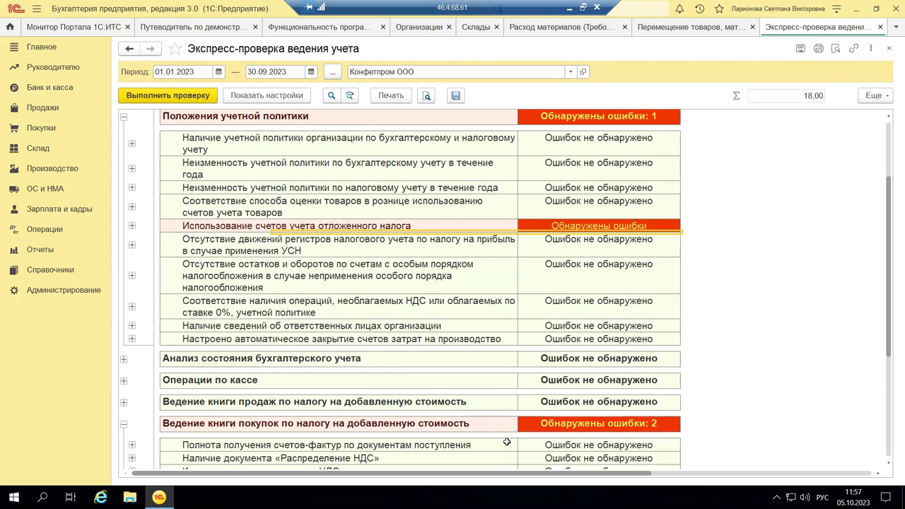
scroll(516, 442, "down", 5)
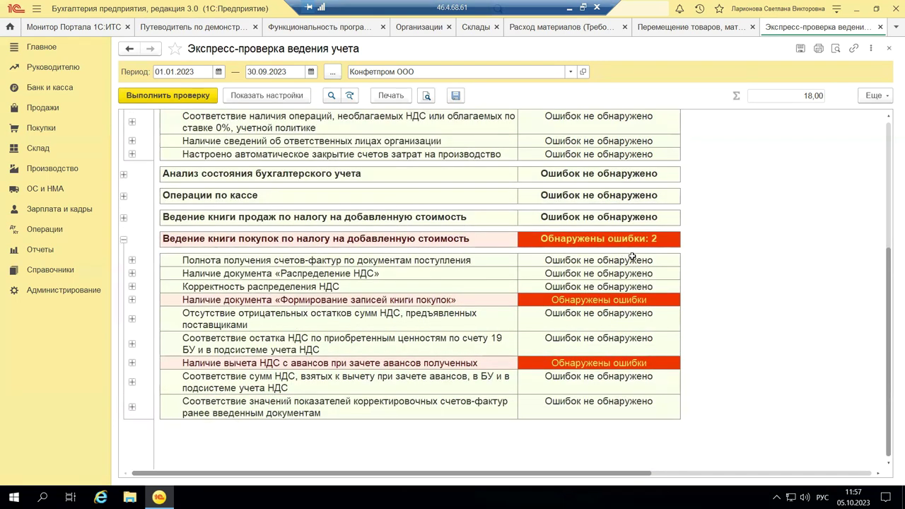
left_click(132, 300)
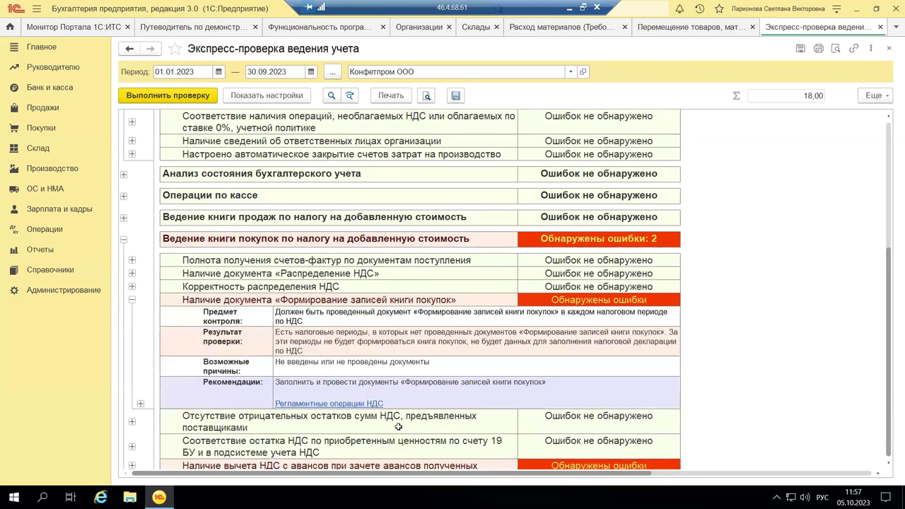
left_click(359, 398)
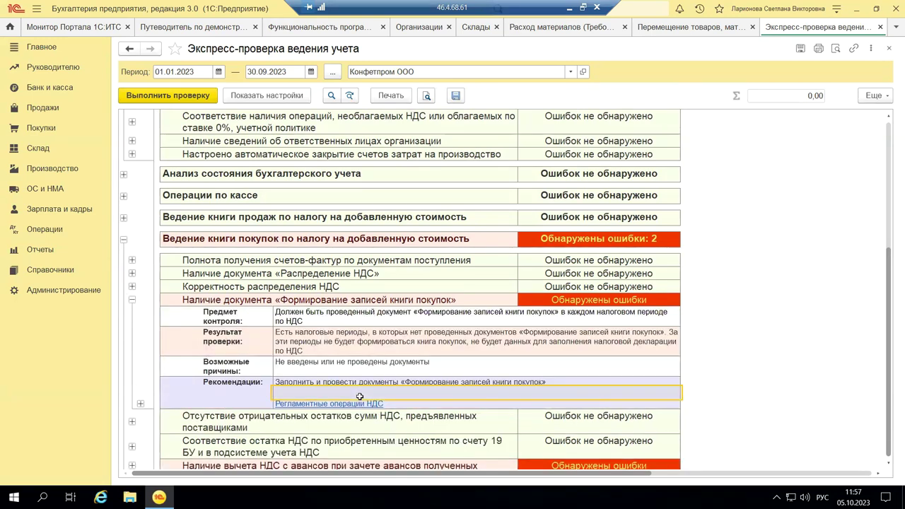
scroll(567, 410, "down", 3)
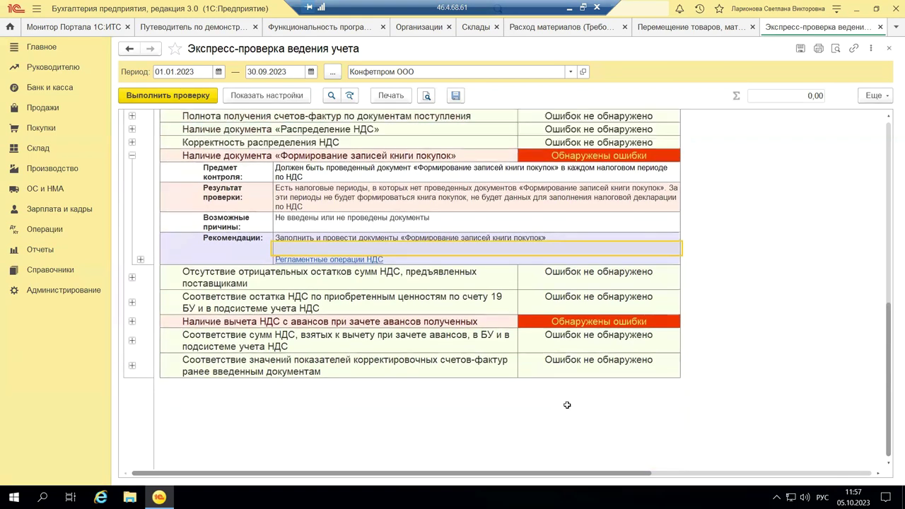
scroll(567, 410, "up", 8)
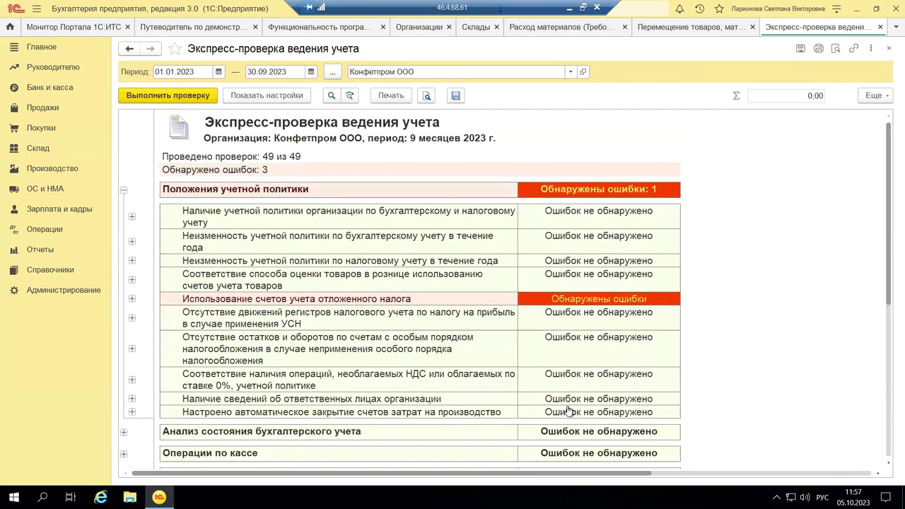